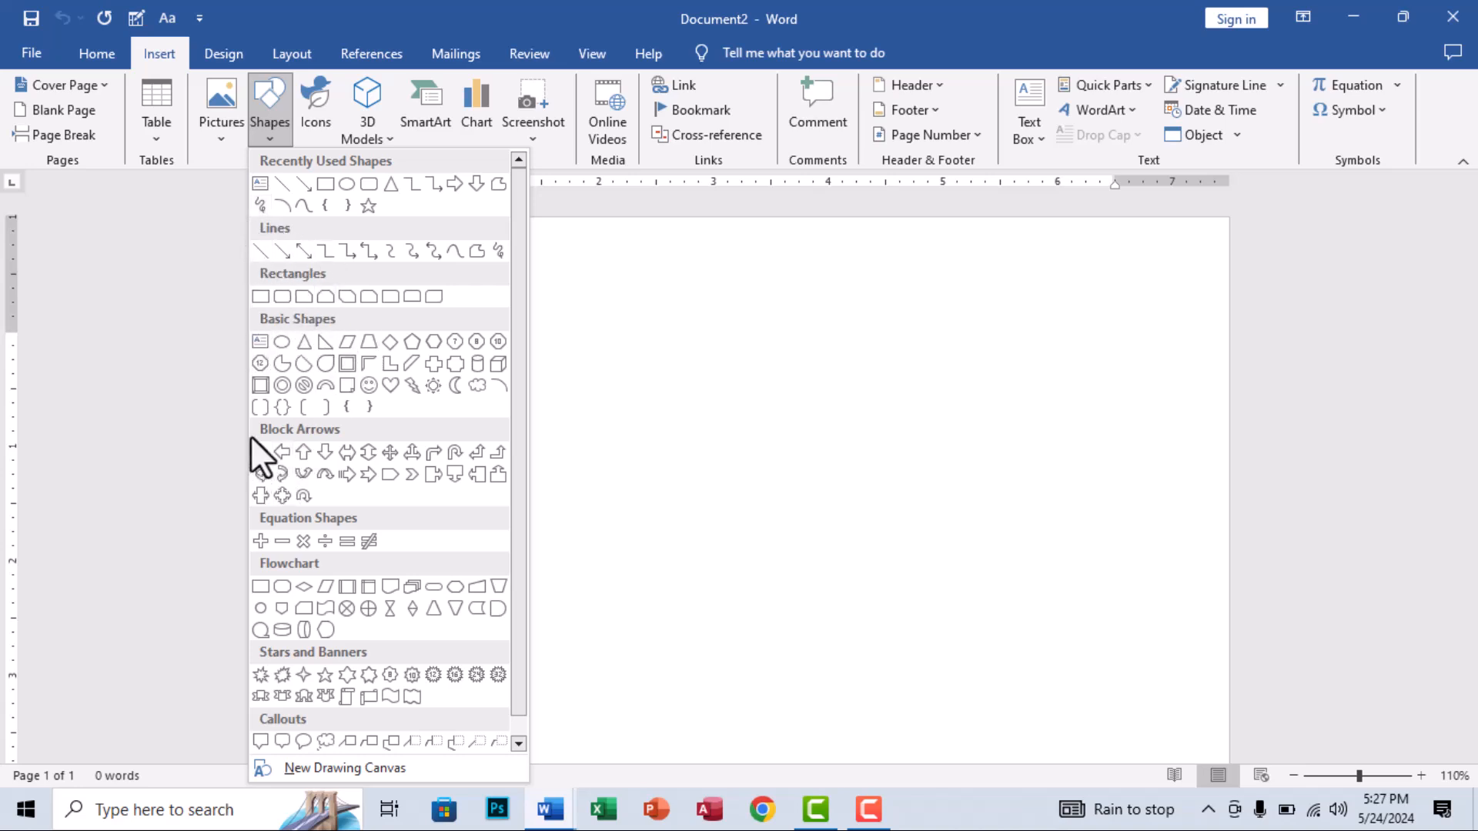
- Draw a rectangle about 5.43" wide and 2.25" high on the upper page and move it toward the page centre
{"action": "scroll", "coordinate": [337, 531], "scroll_direction": "down", "scroll_amount": 1}
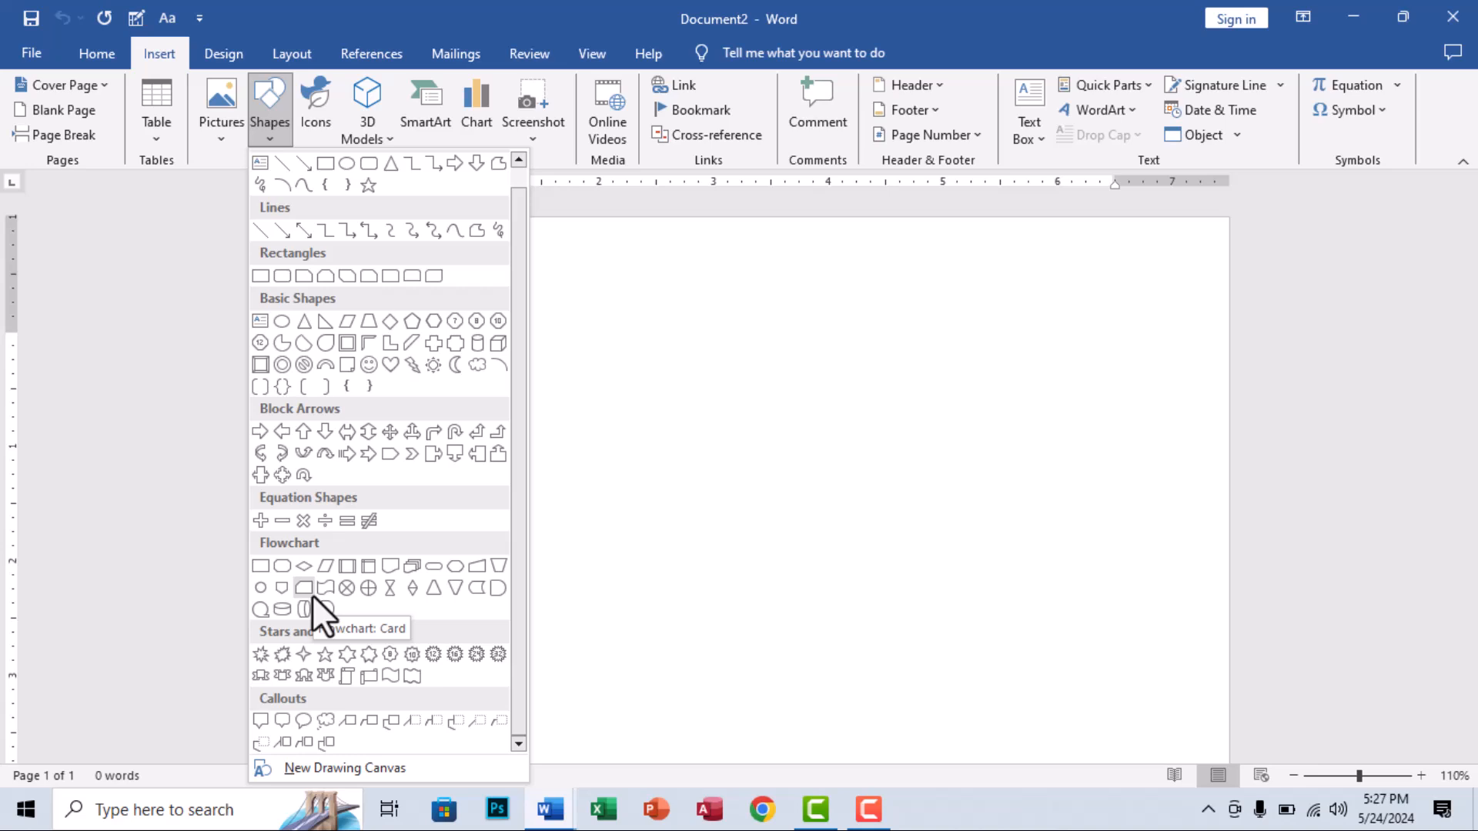
{"action": "scroll", "coordinate": [312, 594], "scroll_direction": "up", "scroll_amount": 1}
{"action": "left_click", "coordinate": [261, 296]}
{"action": "left_click_drag", "start_coordinate": [492, 343], "coordinate": [1116, 604]}
{"action": "left_click_drag", "start_coordinate": [943, 554], "coordinate": [859, 575]}
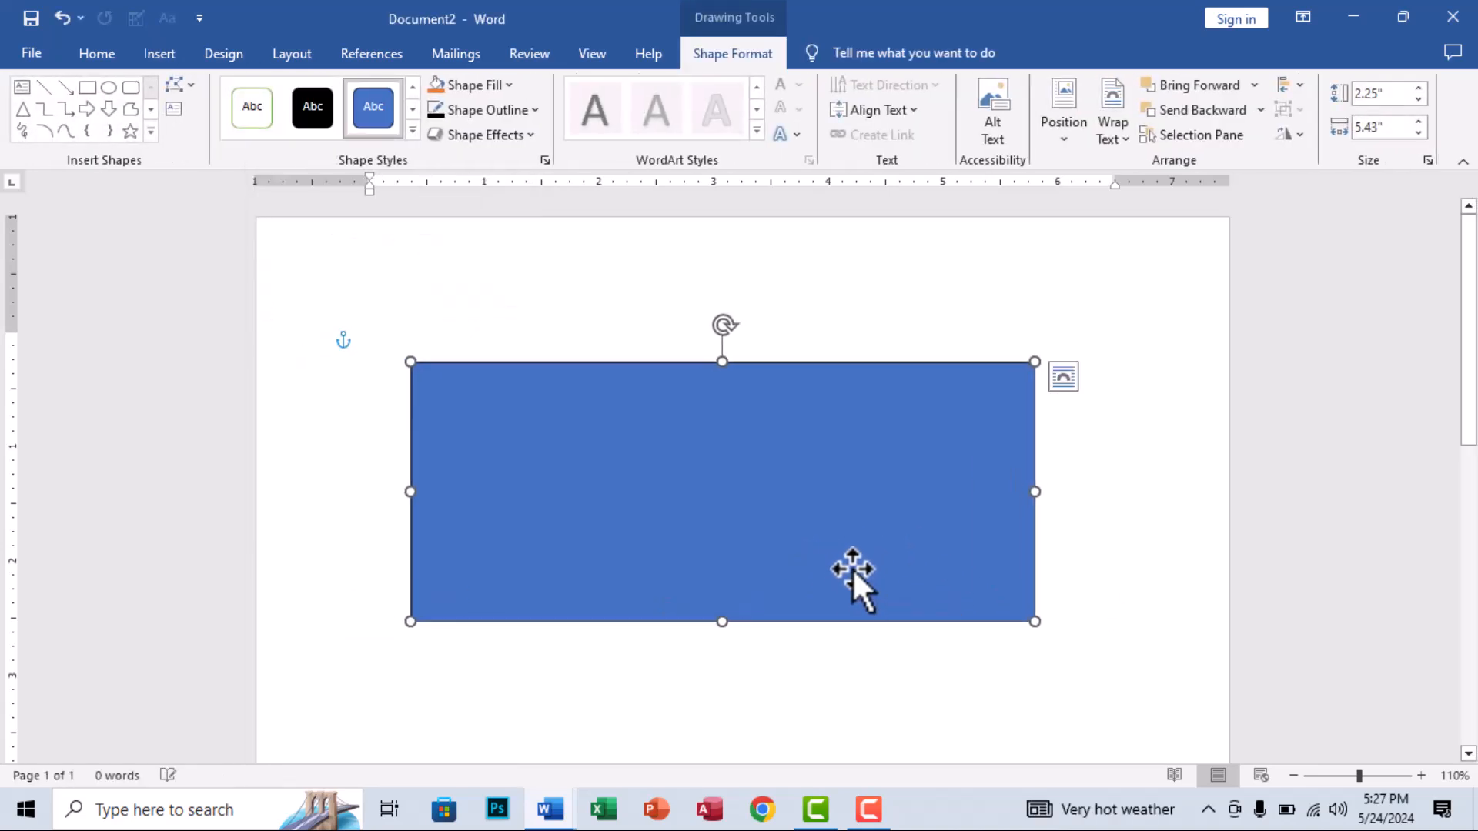
- Draw a down block arrow about 1.53" by 1.99" in the left part of the rectangle and give it the solid black style
{"action": "left_click", "coordinate": [109, 108]}
{"action": "left_click_drag", "start_coordinate": [469, 383], "coordinate": [645, 612]}
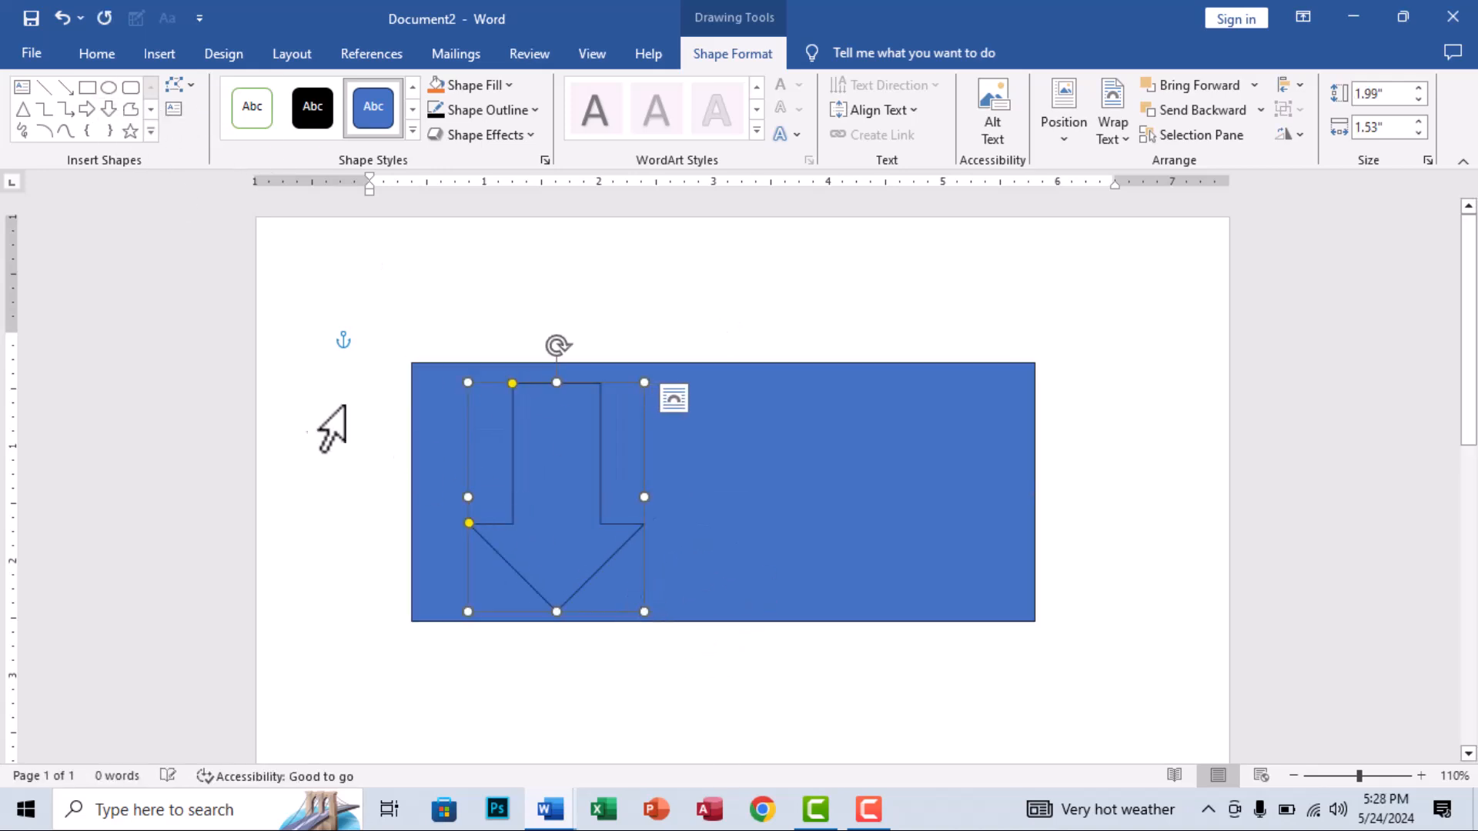
{"action": "left_click", "coordinate": [308, 121]}
- Draw a five-point star about 1.9" across in the rectangle's right part, style it solid black and shift it slightly up and left
{"action": "left_click", "coordinate": [129, 130]}
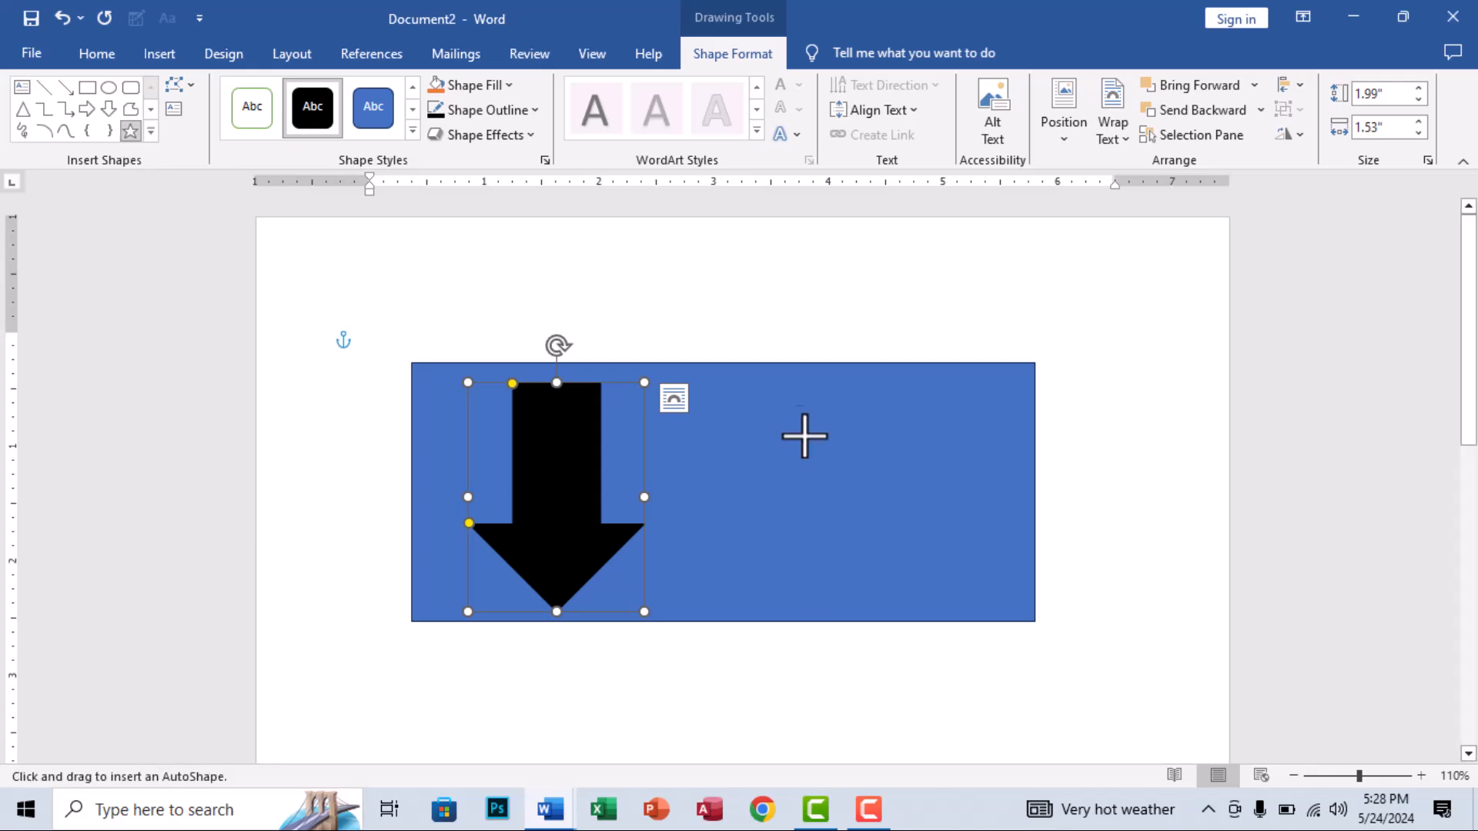
{"action": "left_click_drag", "start_coordinate": [732, 394], "coordinate": [951, 614]}
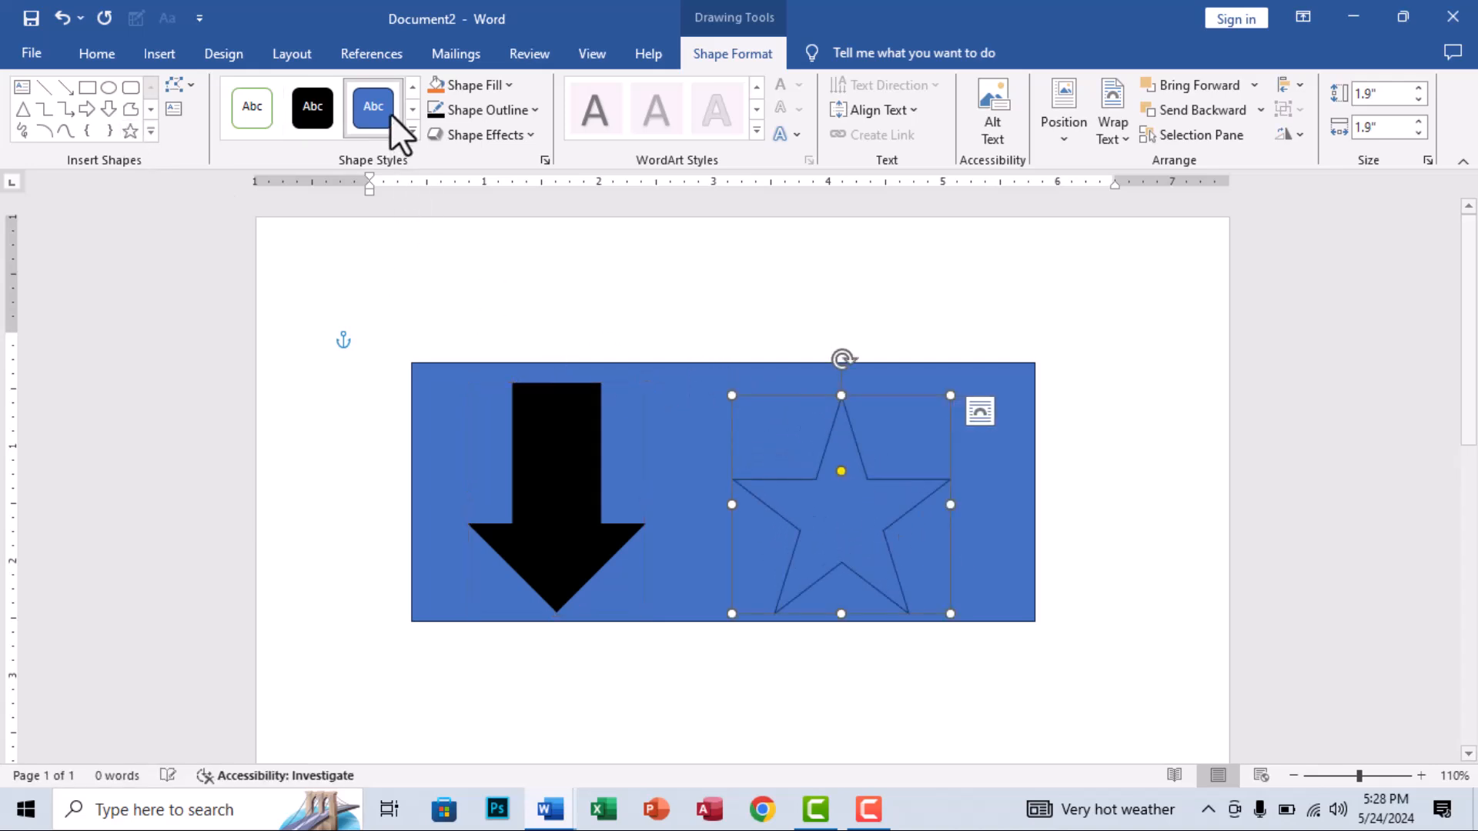
{"action": "left_click", "coordinate": [292, 115]}
{"action": "left_click_drag", "start_coordinate": [856, 501], "coordinate": [837, 484]}
- Delete the rectangle, arrow and star from the page
{"action": "left_click", "coordinate": [1013, 537]}
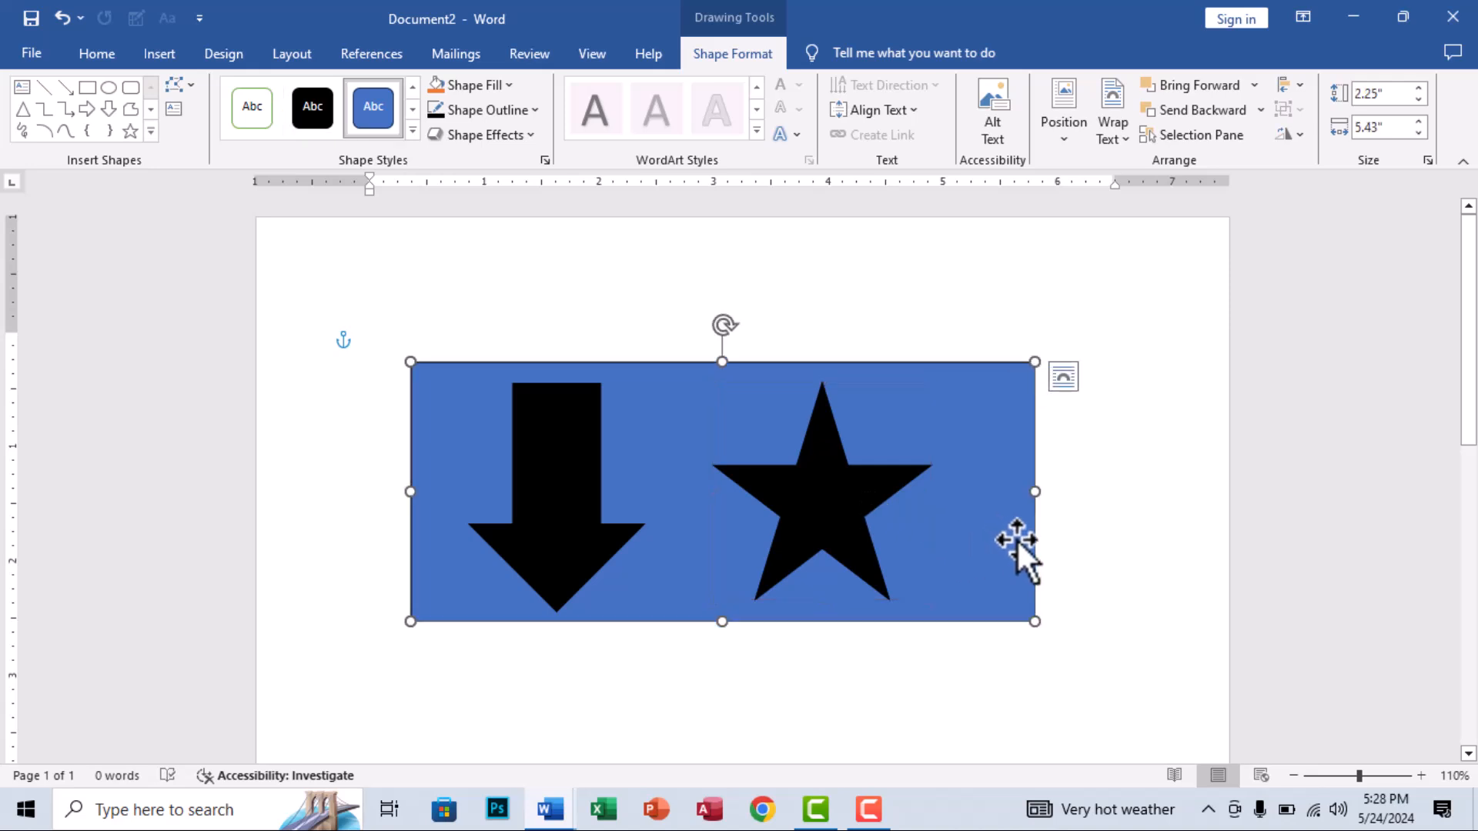
{"action": "key", "text": "Delete"}
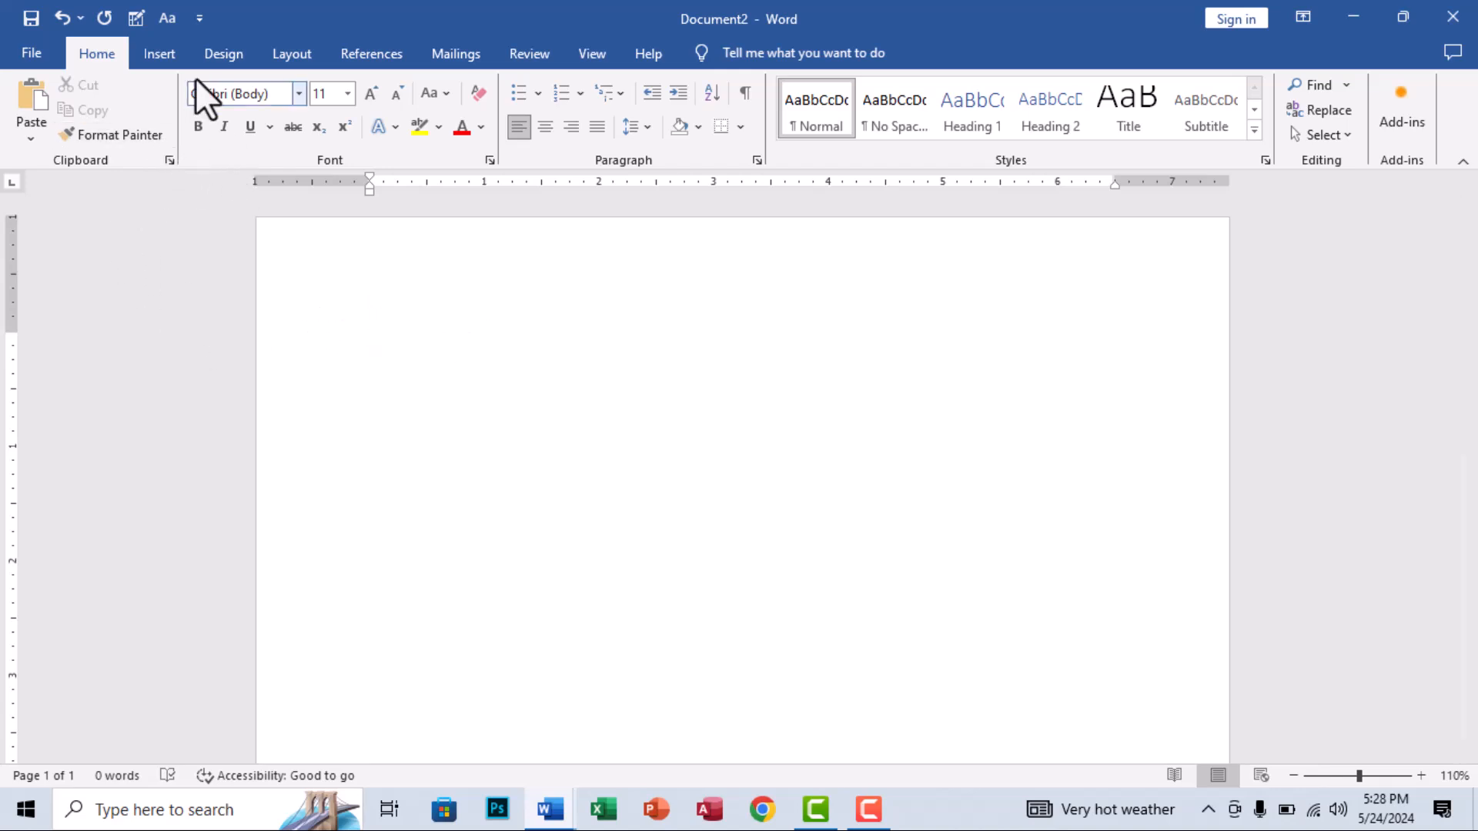
- Draw a rectangular banner about 9.94" wide and 1.52" high across the full width of the page's top
{"action": "left_click", "coordinate": [174, 62]}
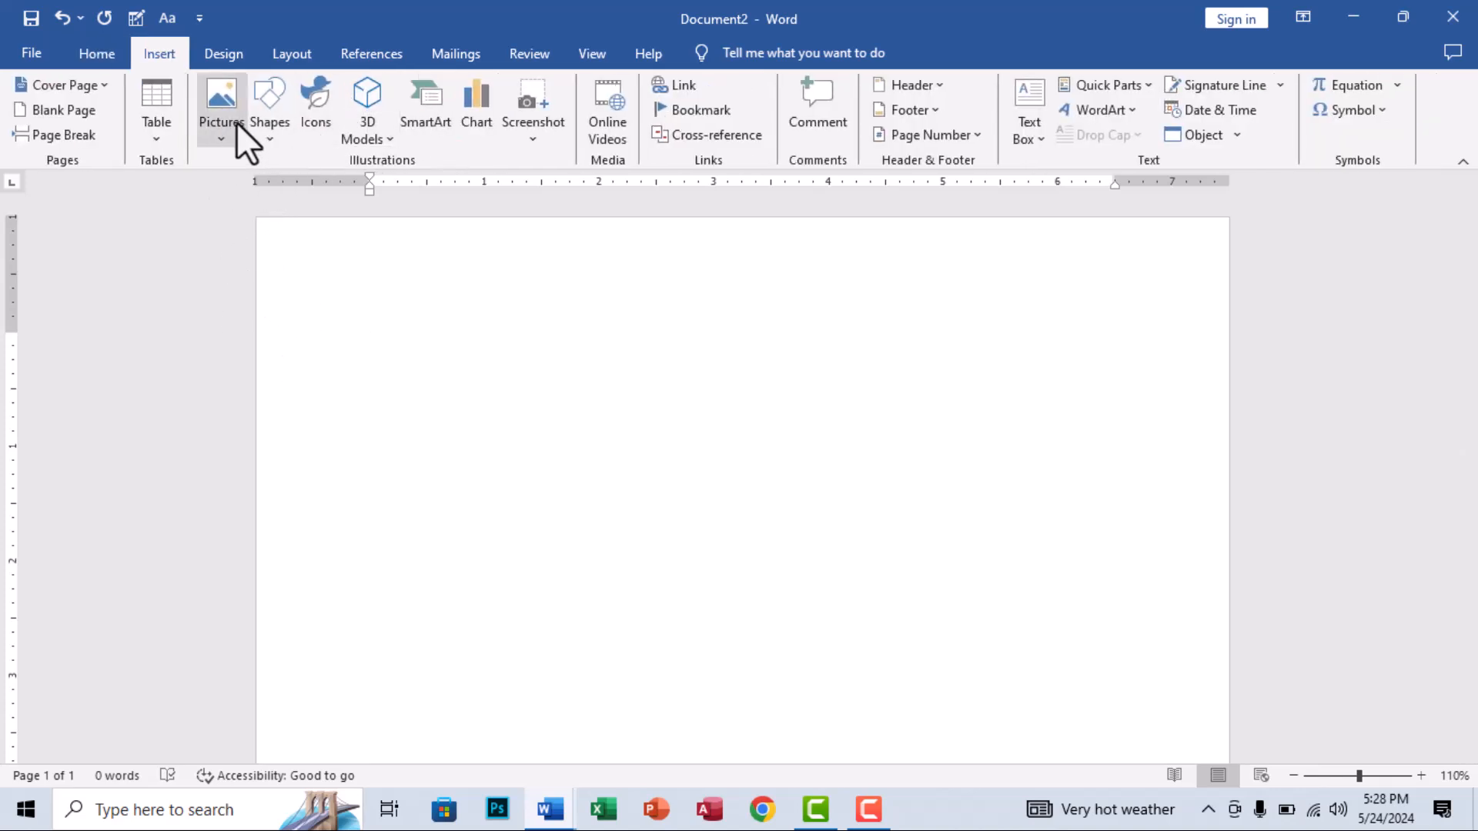
{"action": "left_click", "coordinate": [281, 118]}
{"action": "left_click", "coordinate": [325, 185]}
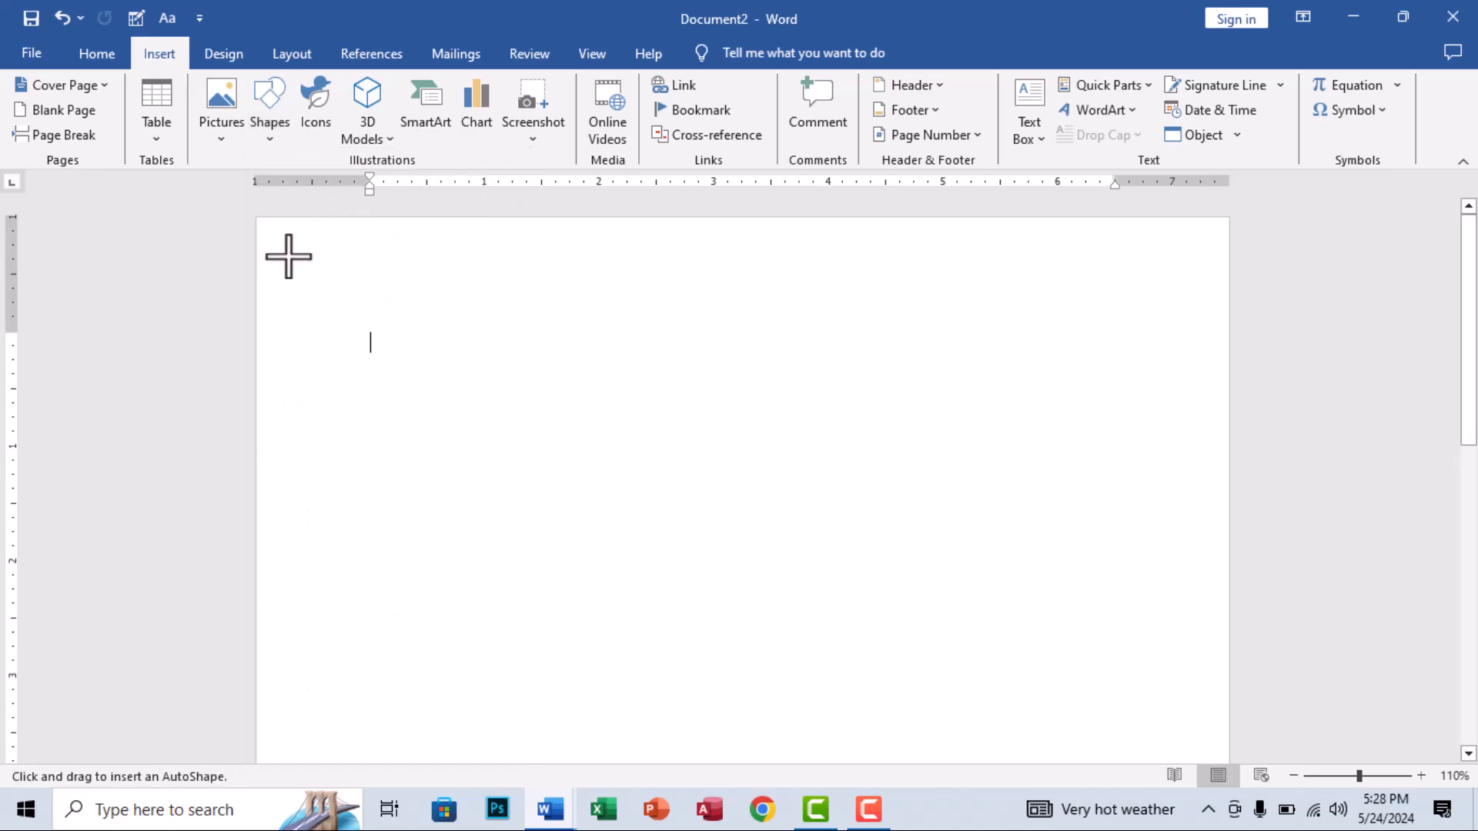
{"action": "left_click_drag", "start_coordinate": [264, 224], "coordinate": [1258, 396]}
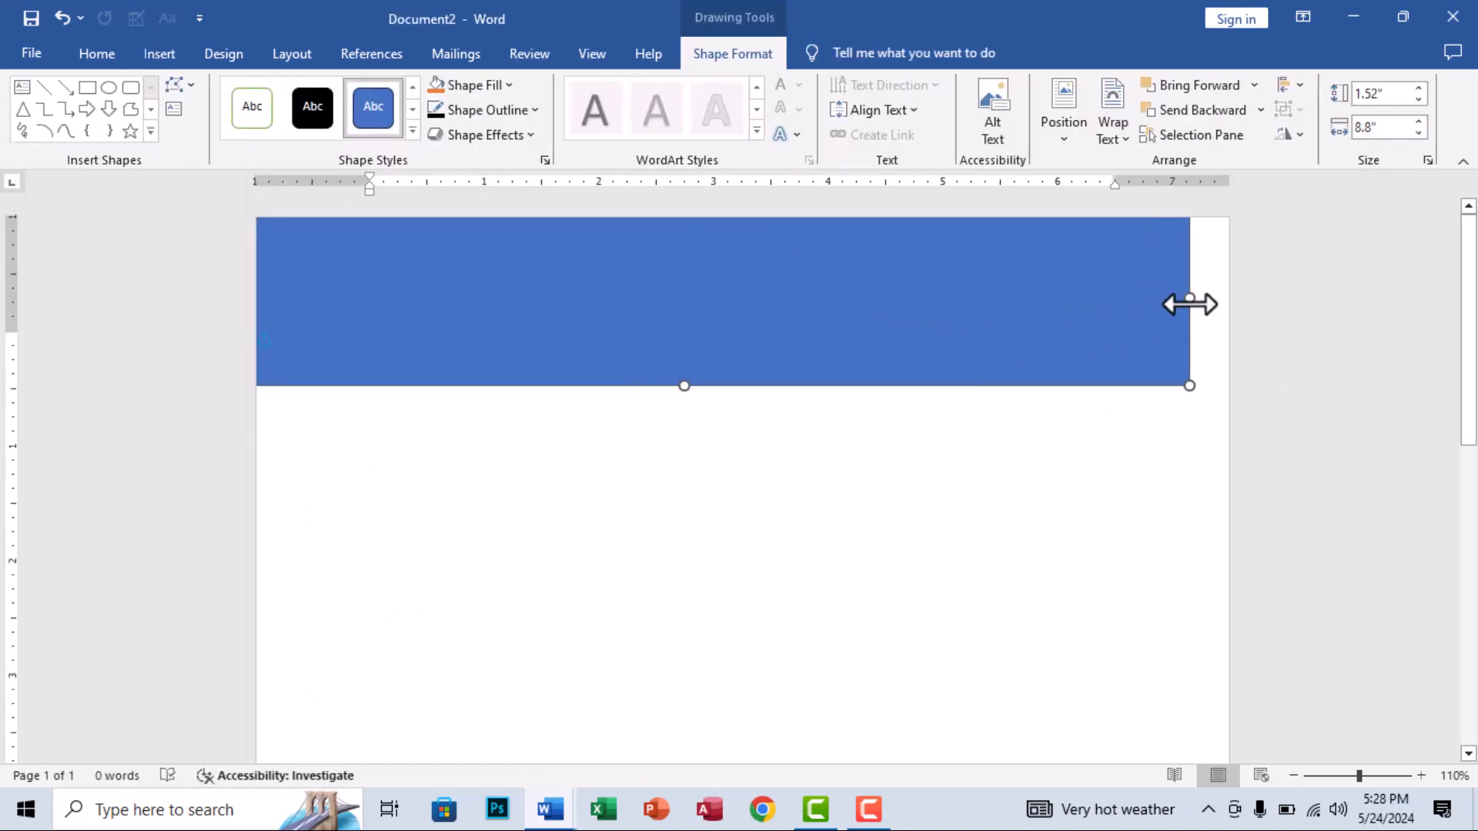
{"action": "left_click_drag", "start_coordinate": [1190, 300], "coordinate": [1231, 302]}
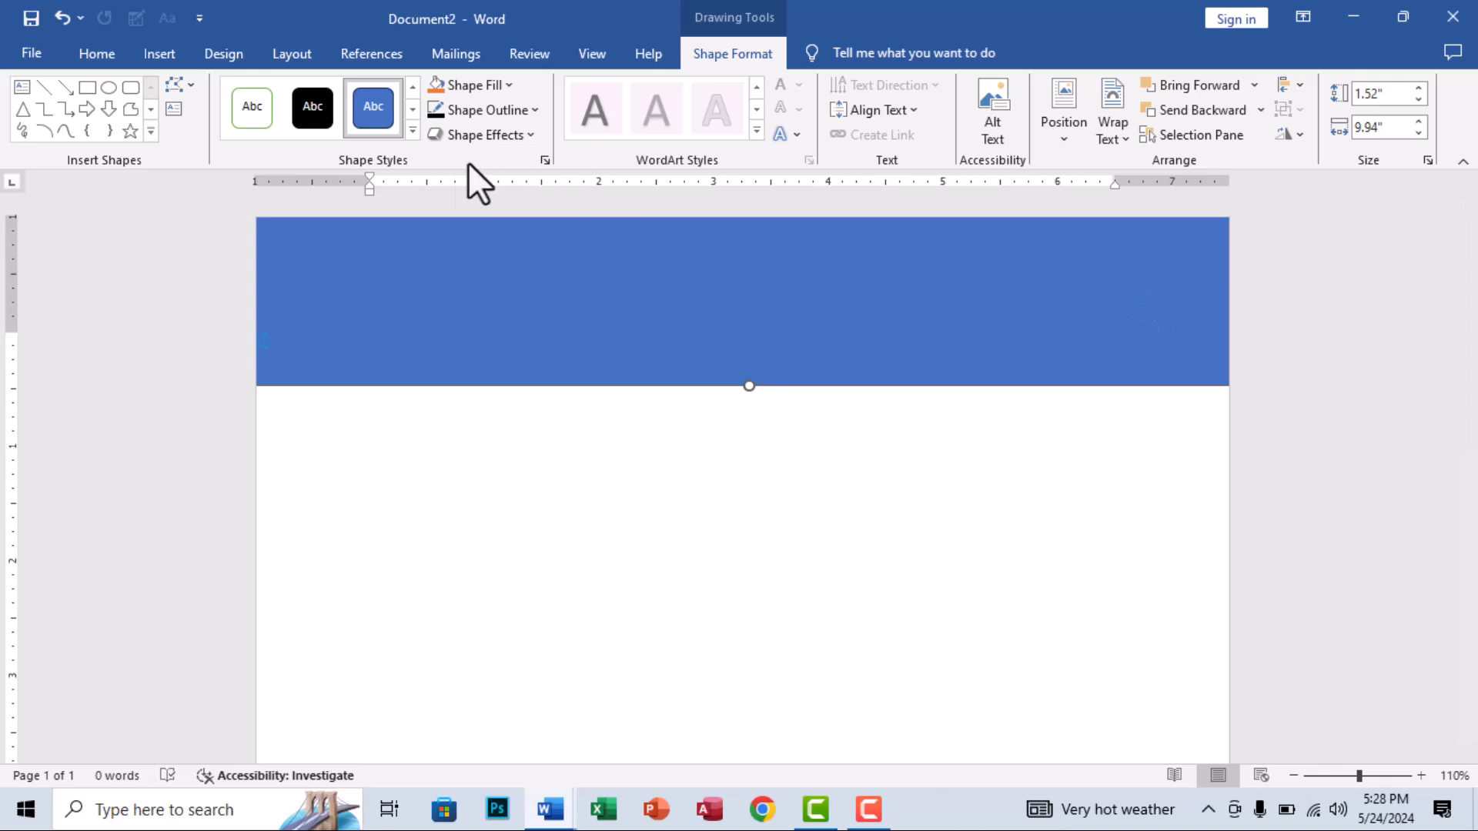
{"action": "left_click", "coordinate": [413, 131]}
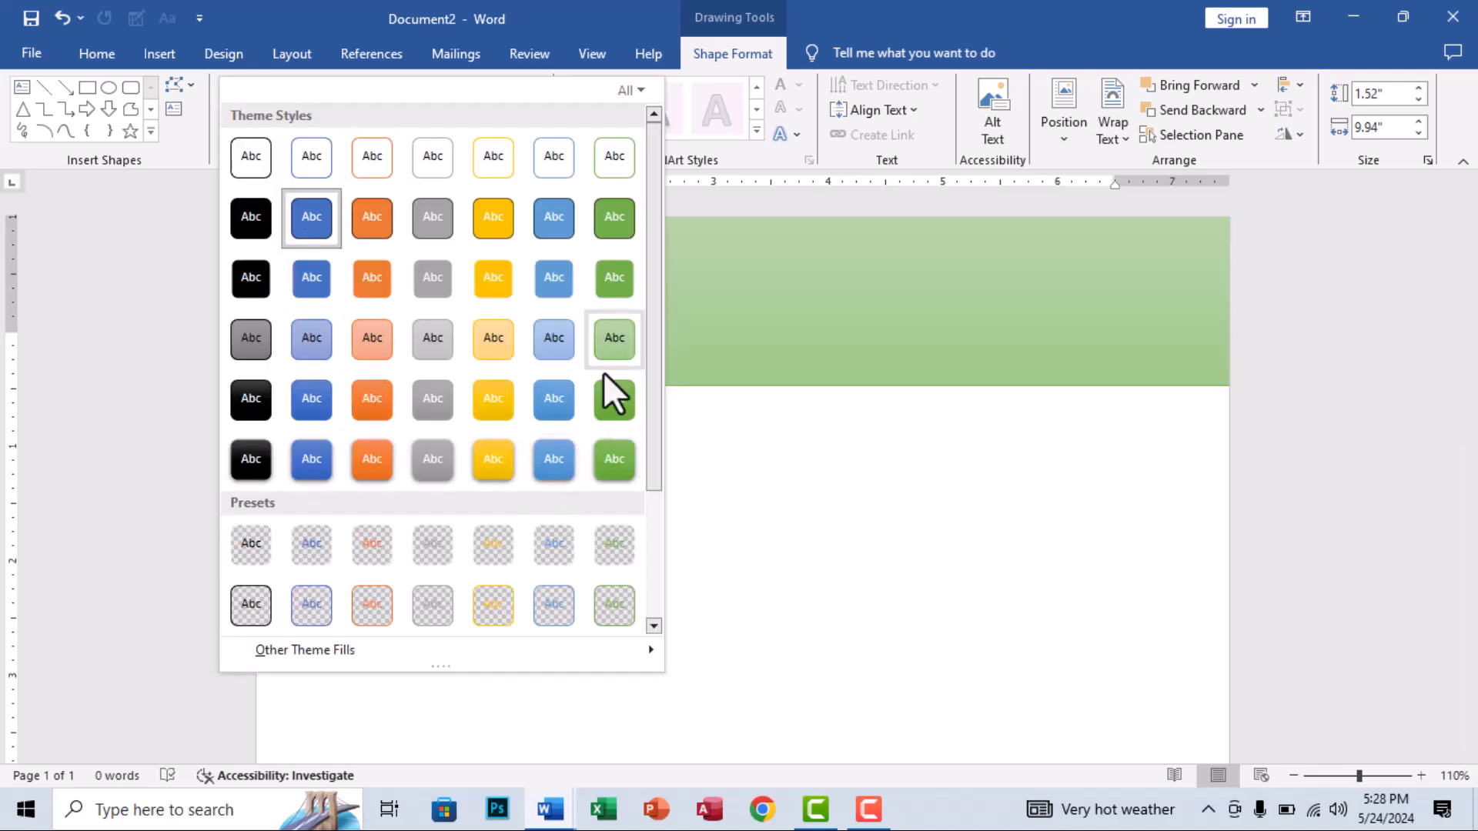
{"action": "scroll", "coordinate": [604, 363], "scroll_direction": "down", "scroll_amount": 3}
{"action": "left_click", "coordinate": [787, 298]}
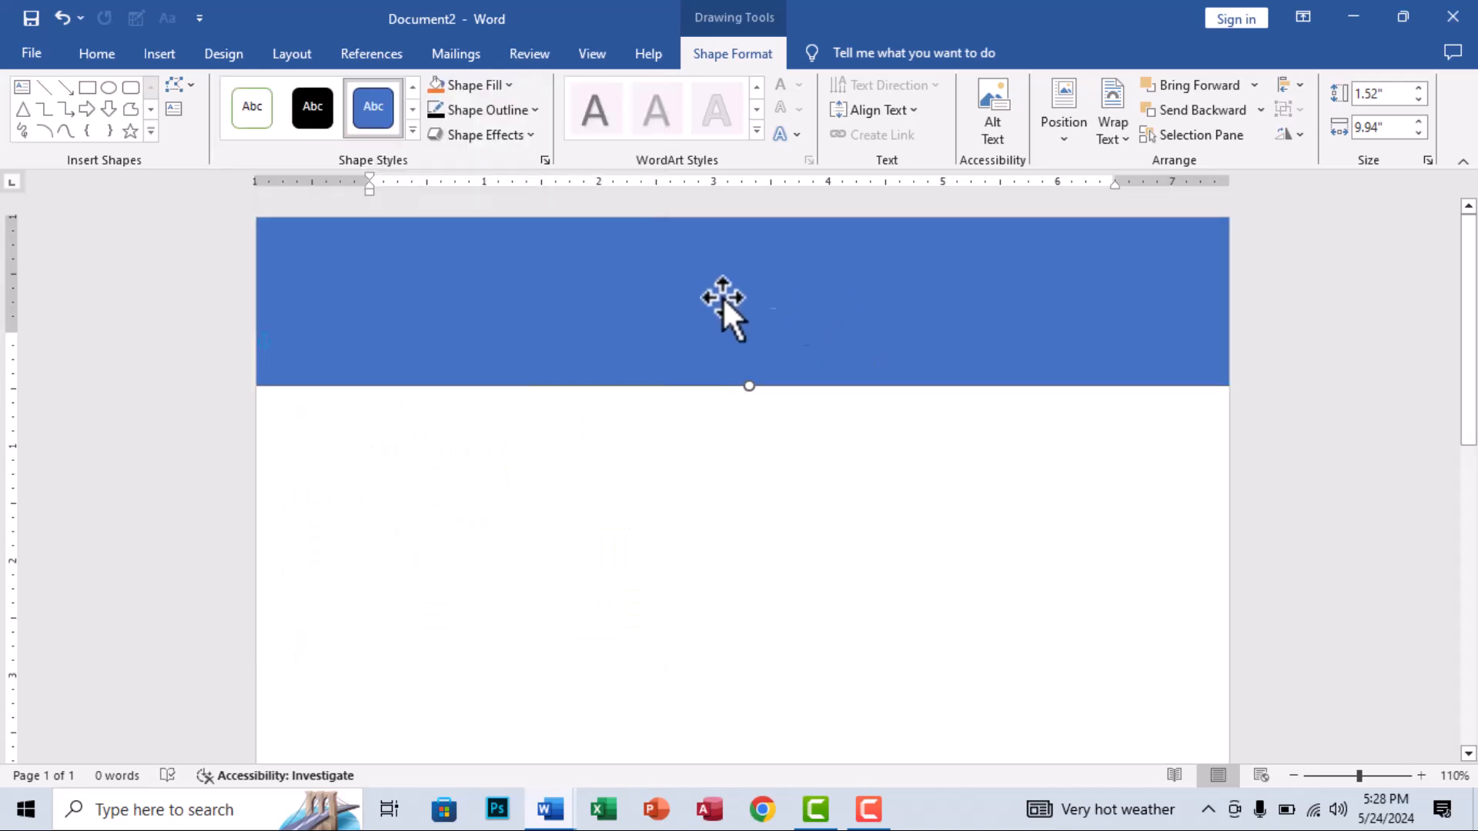
- Fill the top banner with the standard dark blue color and remove its outline
{"action": "left_click", "coordinate": [487, 91]}
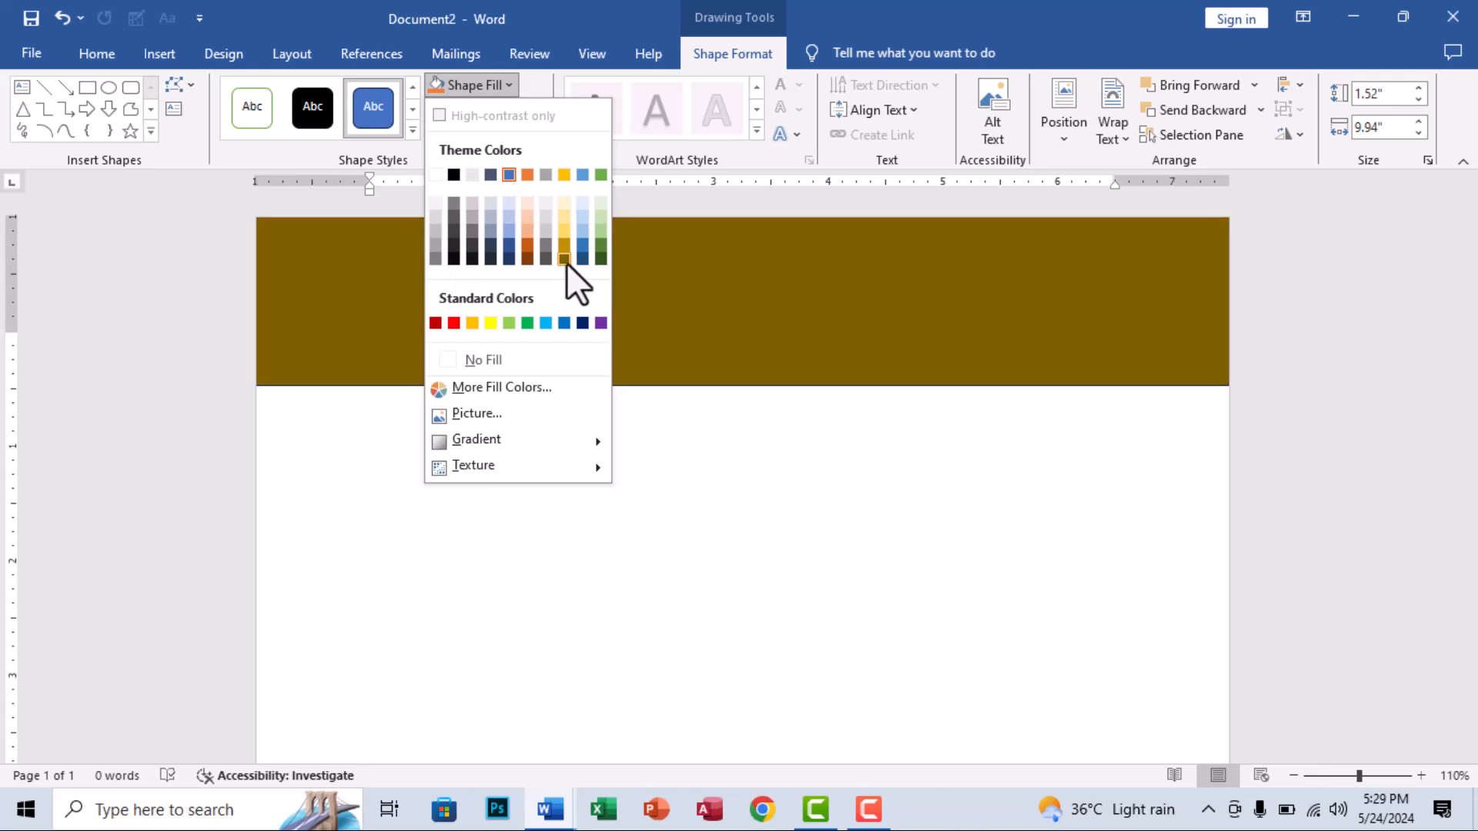
{"action": "left_click", "coordinate": [582, 324]}
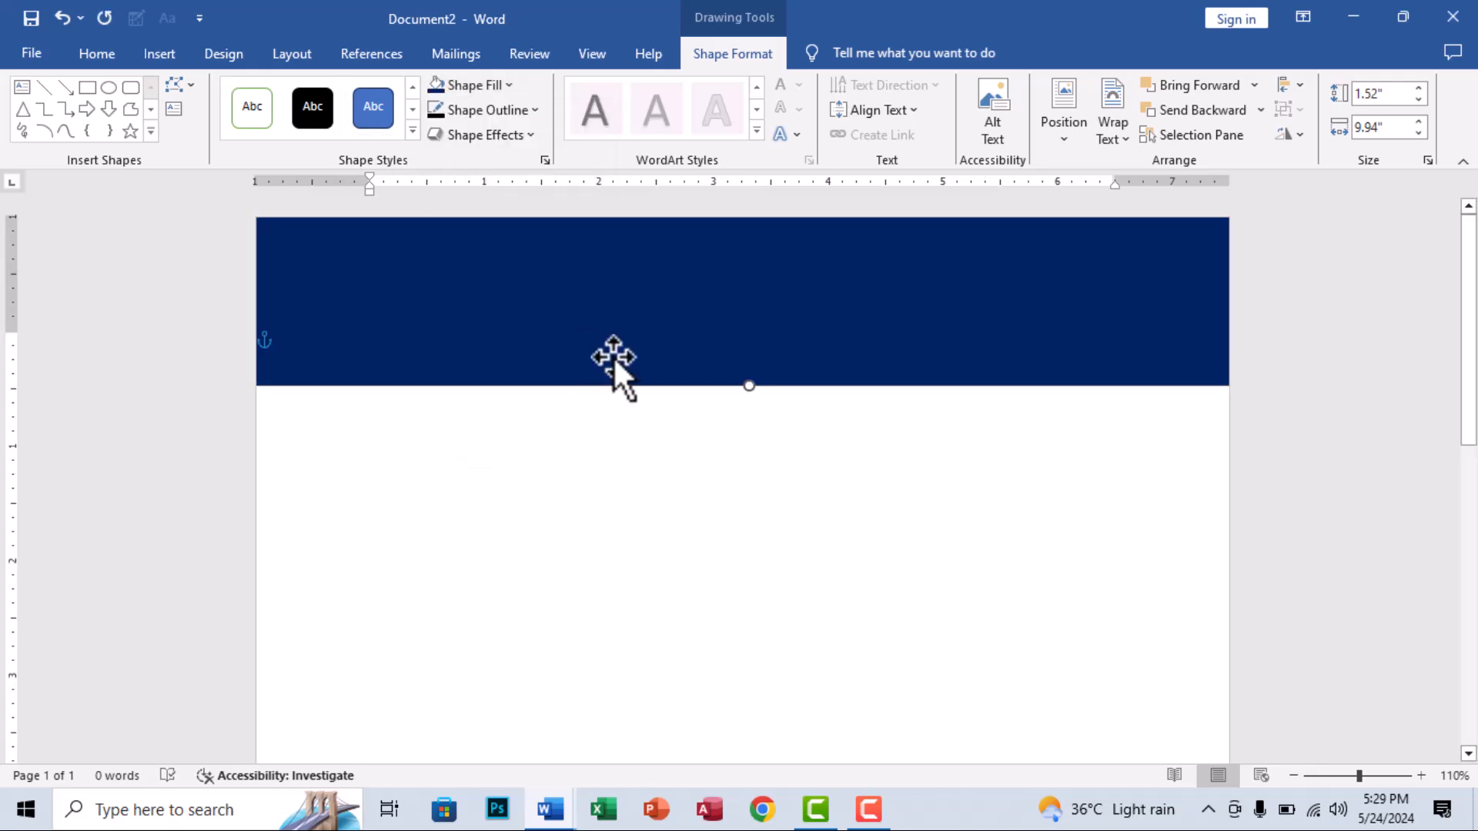
{"action": "left_click", "coordinate": [479, 110]}
{"action": "left_click", "coordinate": [497, 393]}
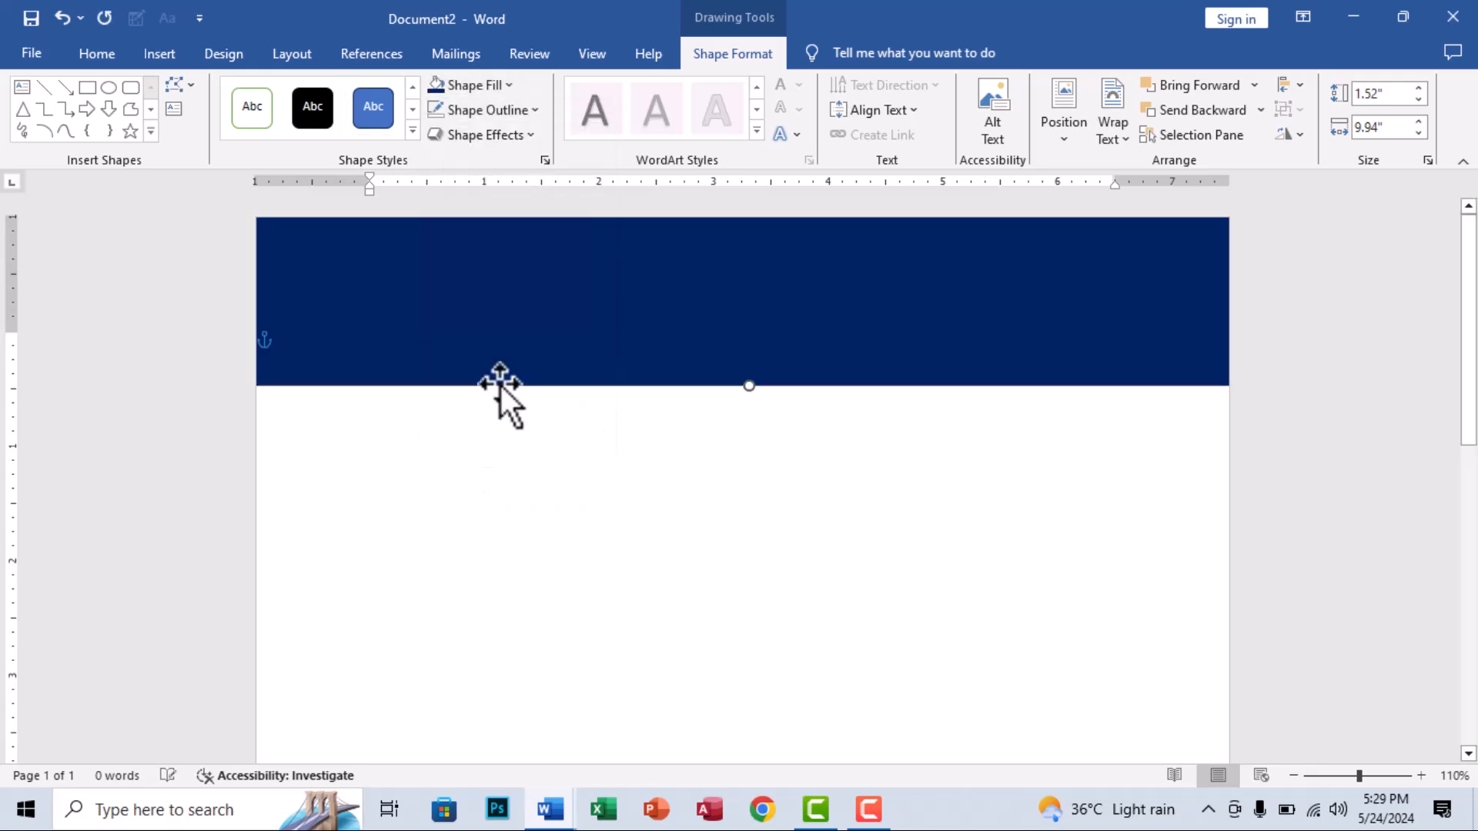
- Draw a sidebar rectangle about 2.93" wide and 9.84" high along the page's left edge, from the banner to the page bottom
{"action": "scroll", "coordinate": [344, 302], "scroll_direction": "down", "scroll_amount": 2}
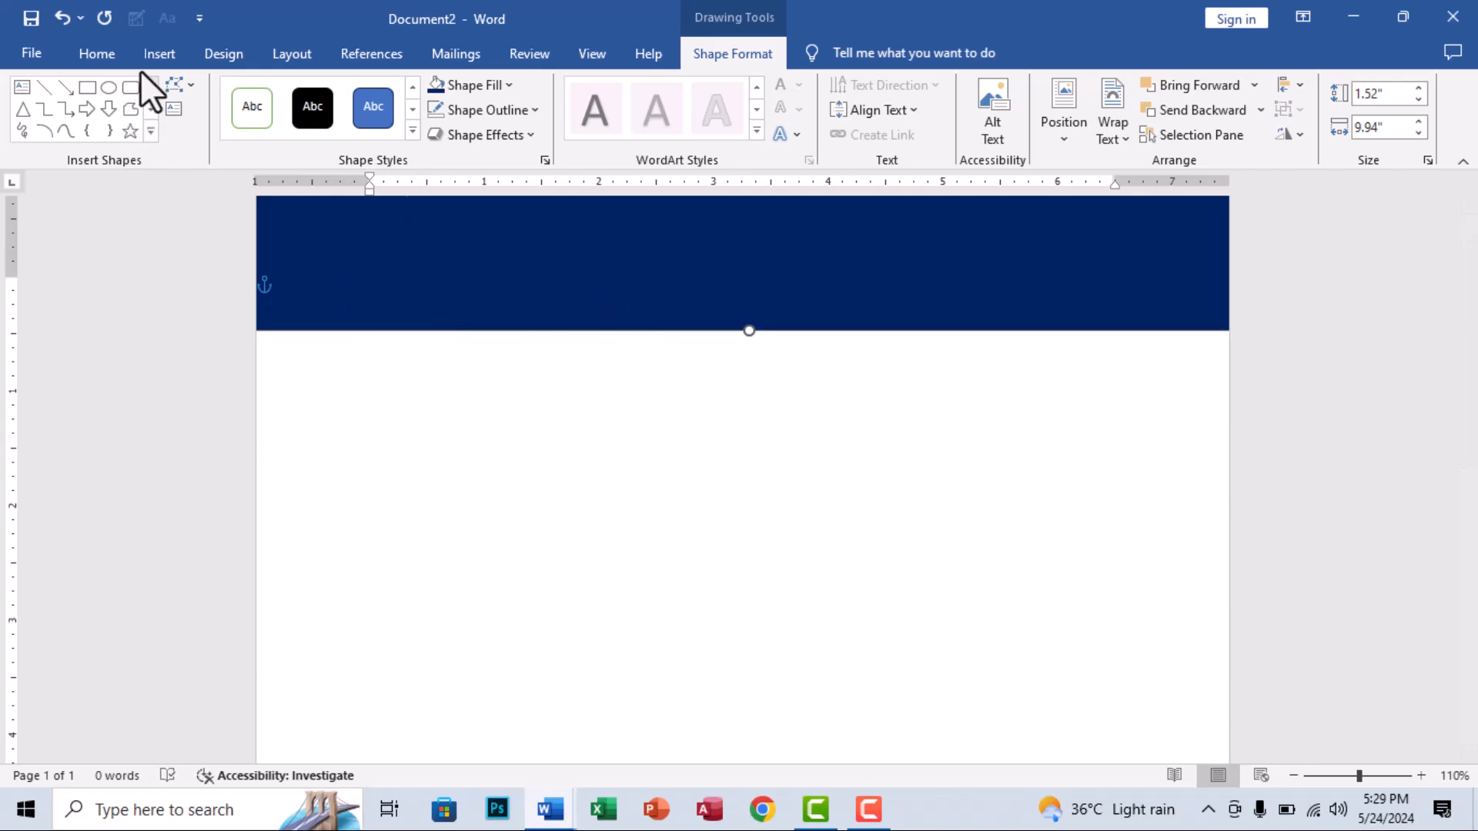
{"action": "left_click", "coordinate": [158, 53]}
{"action": "left_click", "coordinate": [273, 116]}
{"action": "left_click", "coordinate": [324, 250]}
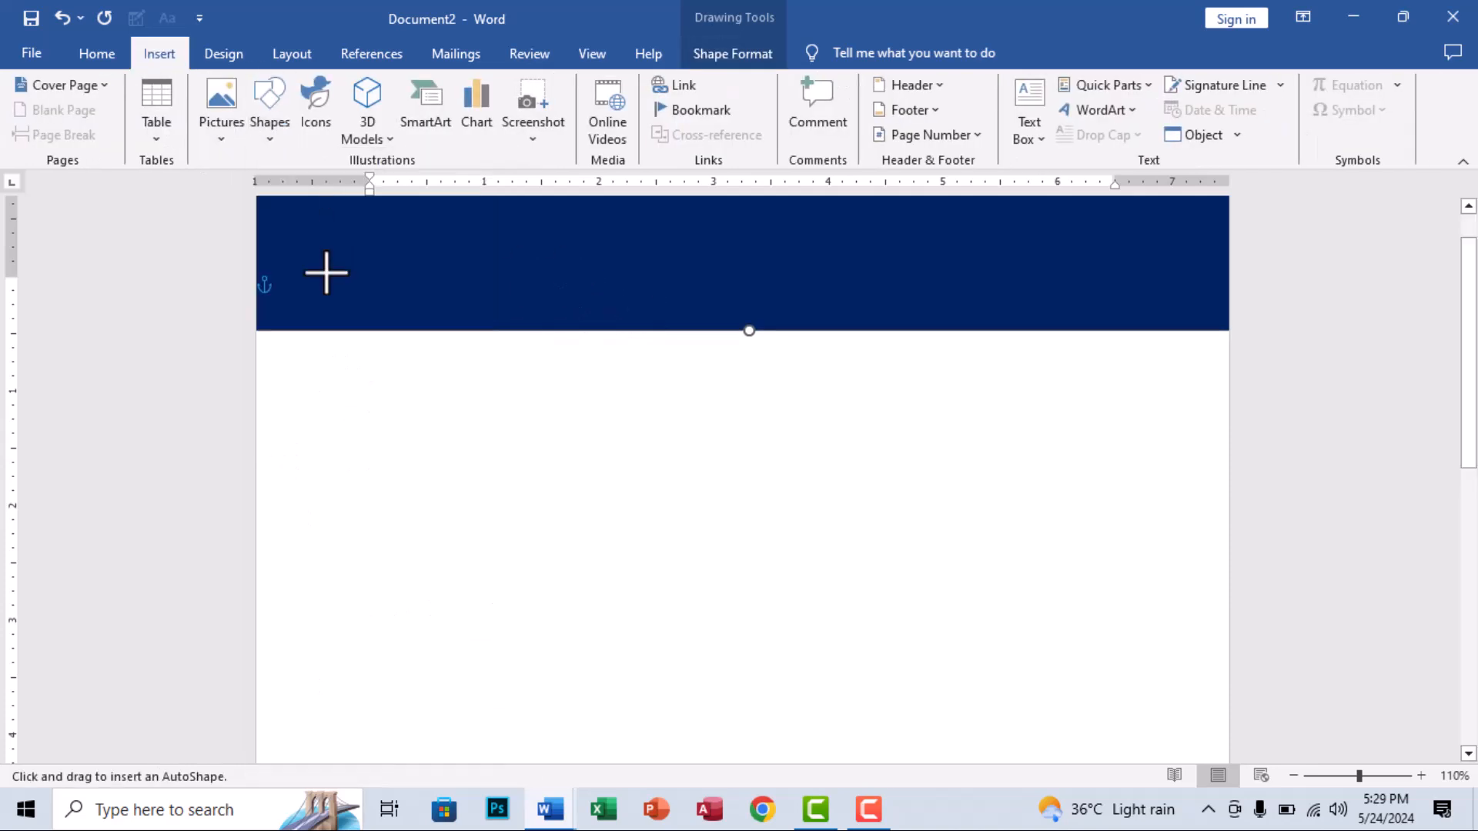
{"action": "mouse_move", "coordinate": [259, 335]}
{"action": "left_mouse_down"}
{"action": "mouse_move", "coordinate": [588, 726]}
{"action": "mouse_move", "coordinate": [579, 817]}
{"action": "mouse_move", "coordinate": [593, 782]}
{"action": "left_mouse_up"}
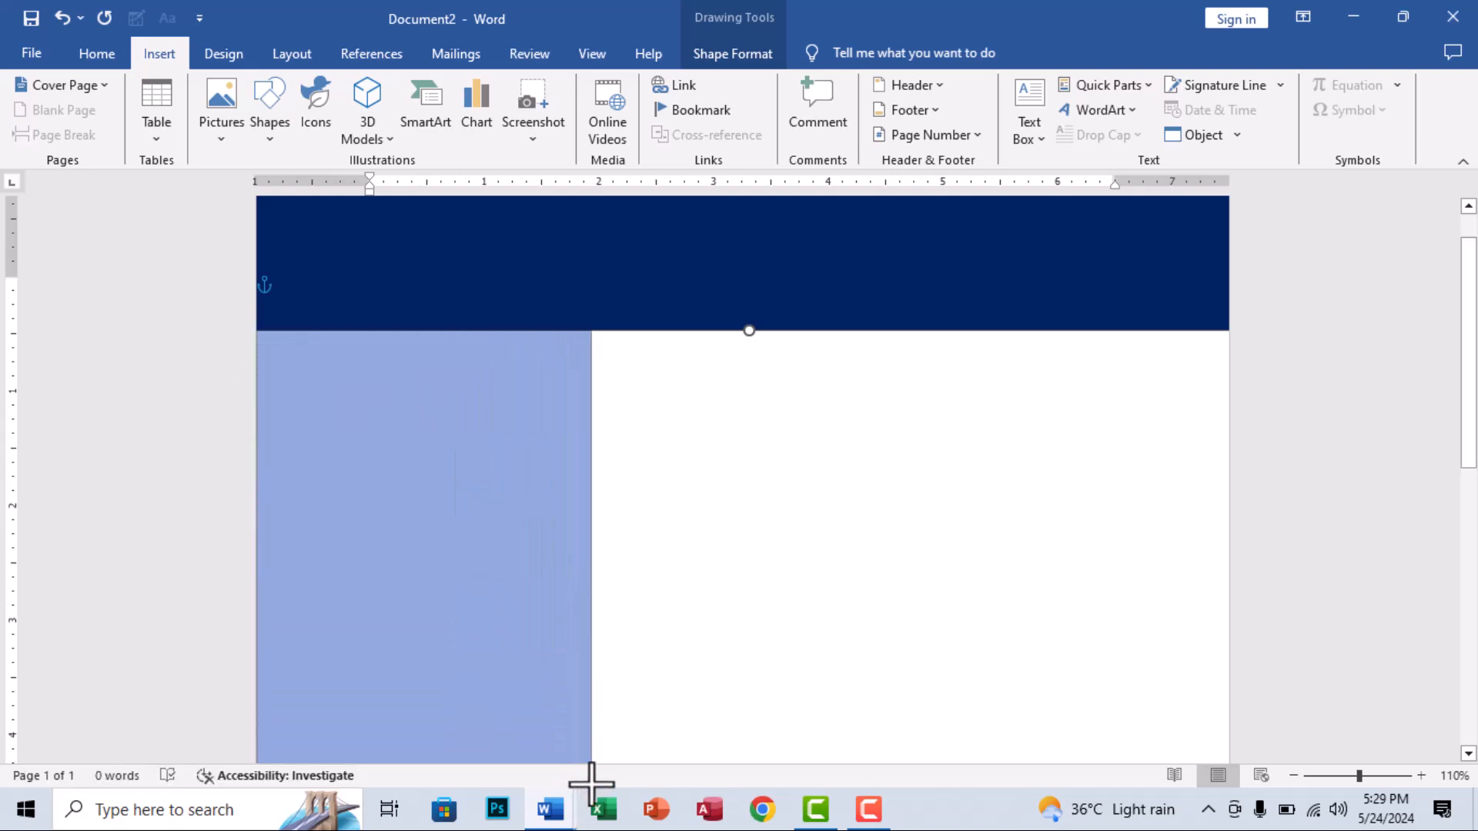
{"action": "scroll", "coordinate": [534, 607], "scroll_direction": "down", "scroll_amount": 6}
{"action": "scroll", "coordinate": [414, 339], "scroll_direction": "down", "scroll_amount": 7}
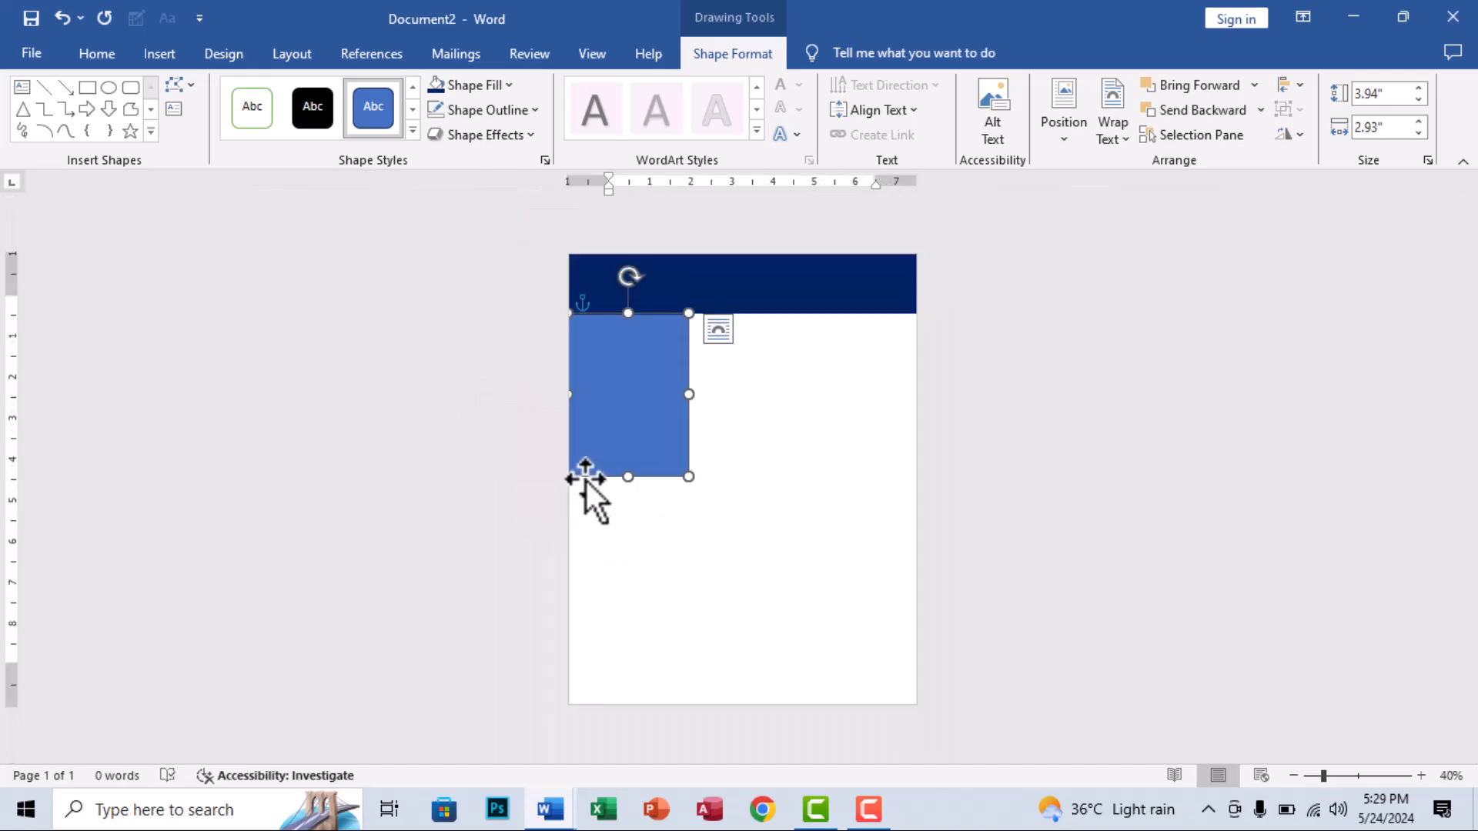
{"action": "left_click_drag", "start_coordinate": [626, 477], "coordinate": [626, 719]}
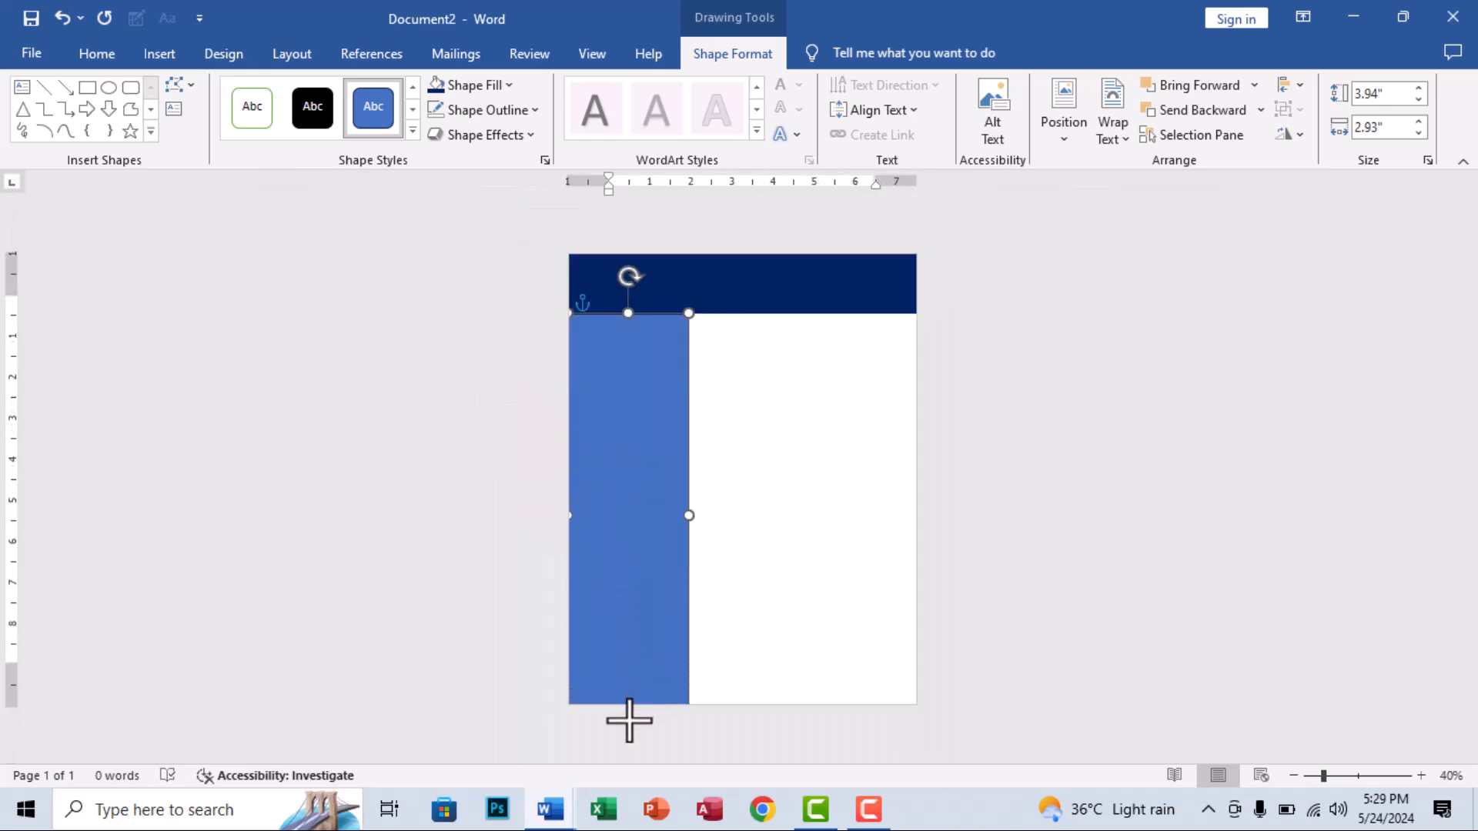
- Fill the sidebar rectangle with light gray and remove its outline
{"action": "left_click", "coordinate": [492, 85]}
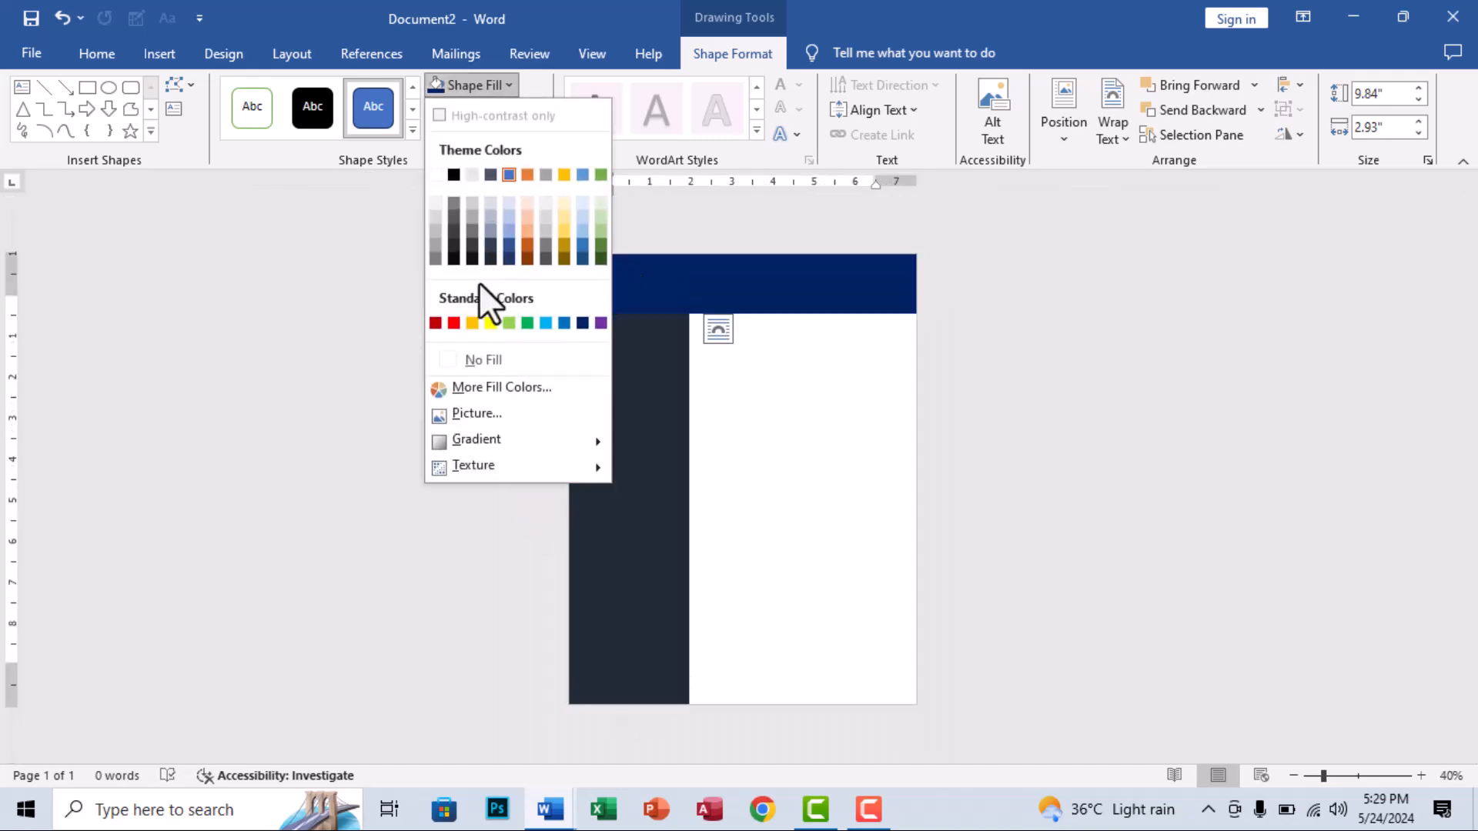
{"action": "left_click", "coordinate": [431, 218]}
{"action": "left_click", "coordinate": [489, 110]}
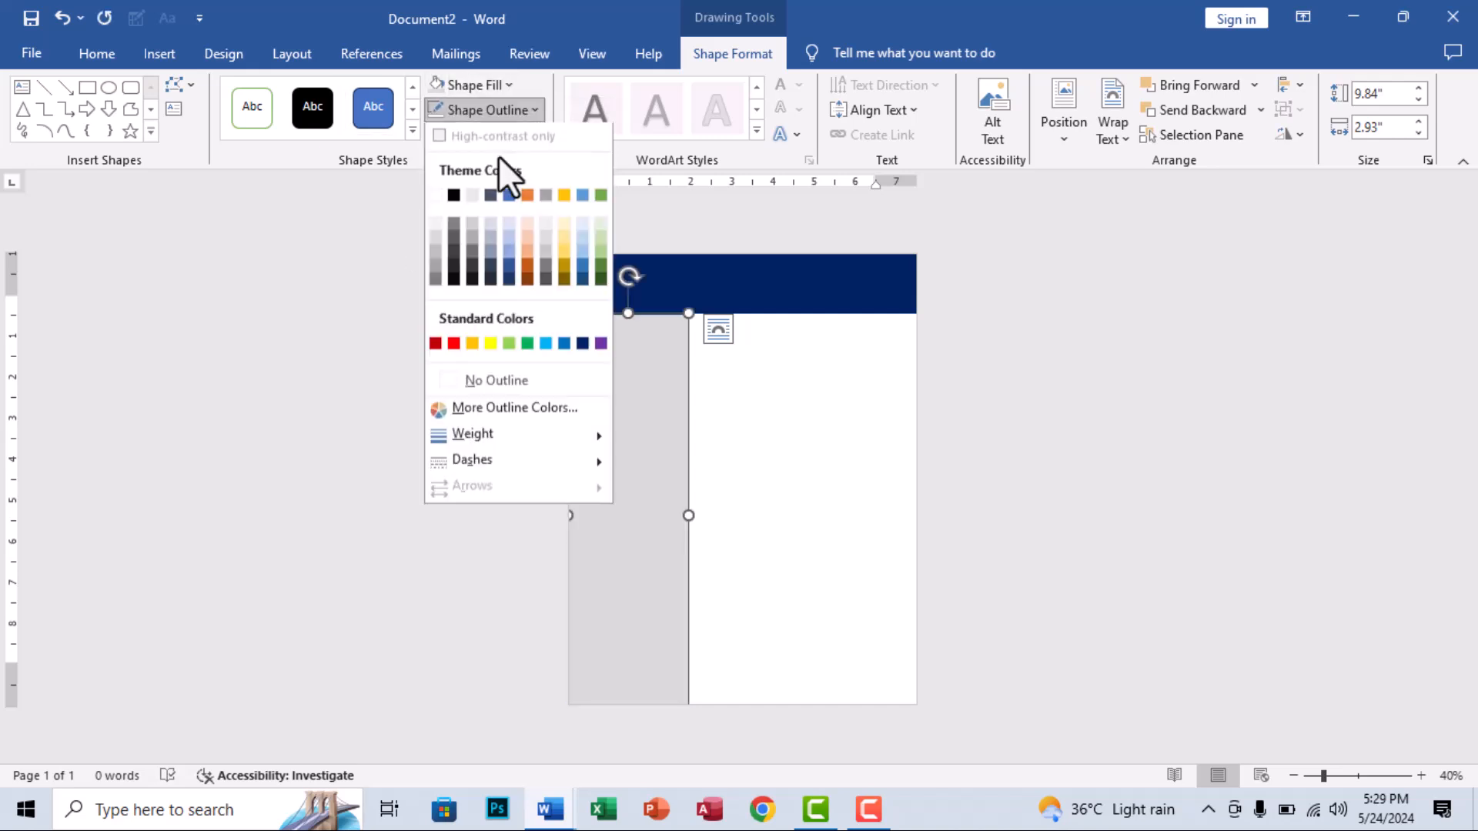
{"action": "left_click", "coordinate": [492, 377]}
{"action": "left_click", "coordinate": [703, 374]}
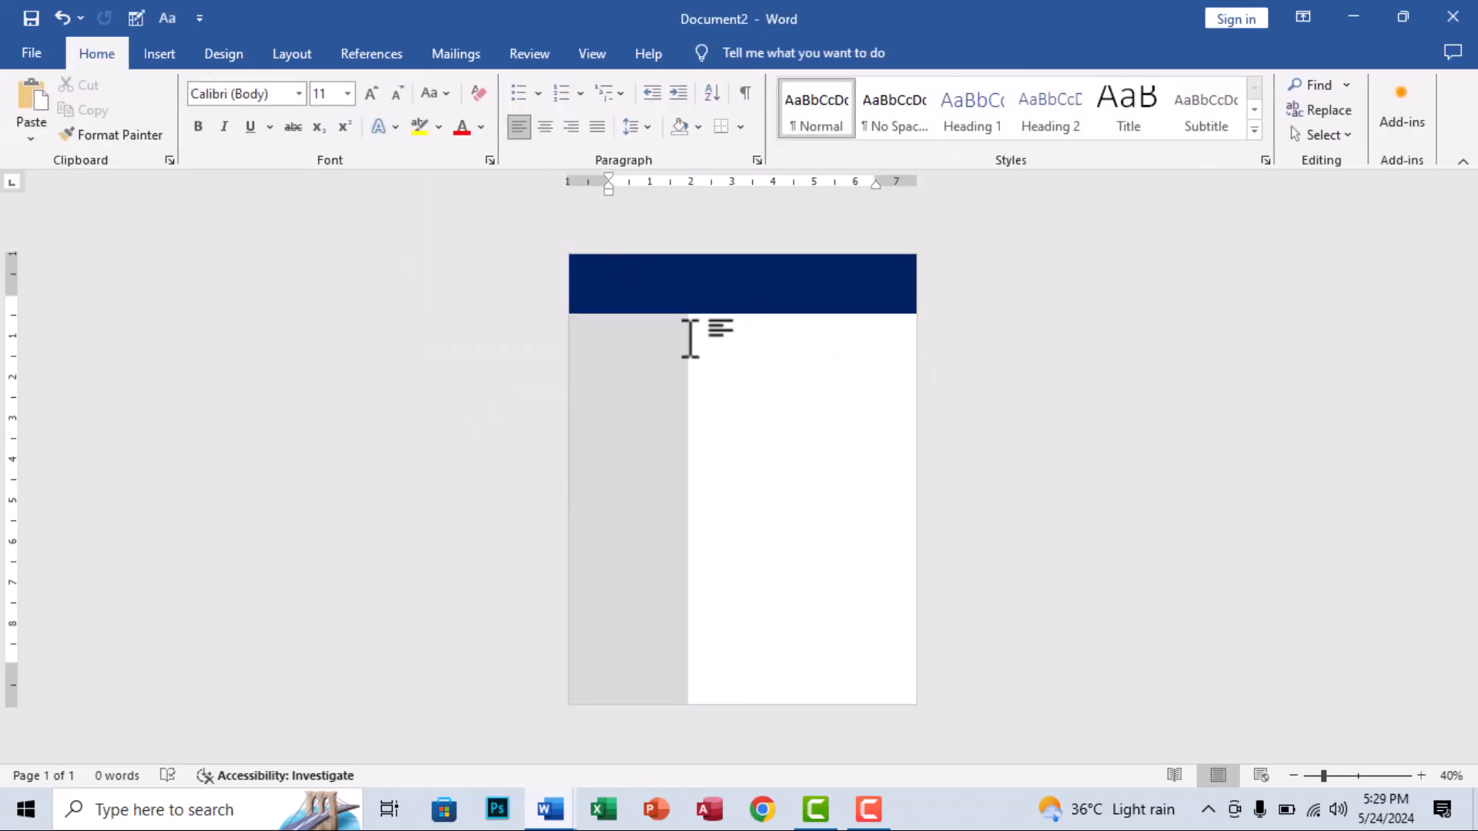
- Draw a circle about 2.22" across and place it overlapping the banner and the top of the sidebar
{"action": "scroll", "coordinate": [691, 340], "scroll_direction": "up", "scroll_amount": 4, "text": "ctrl"}
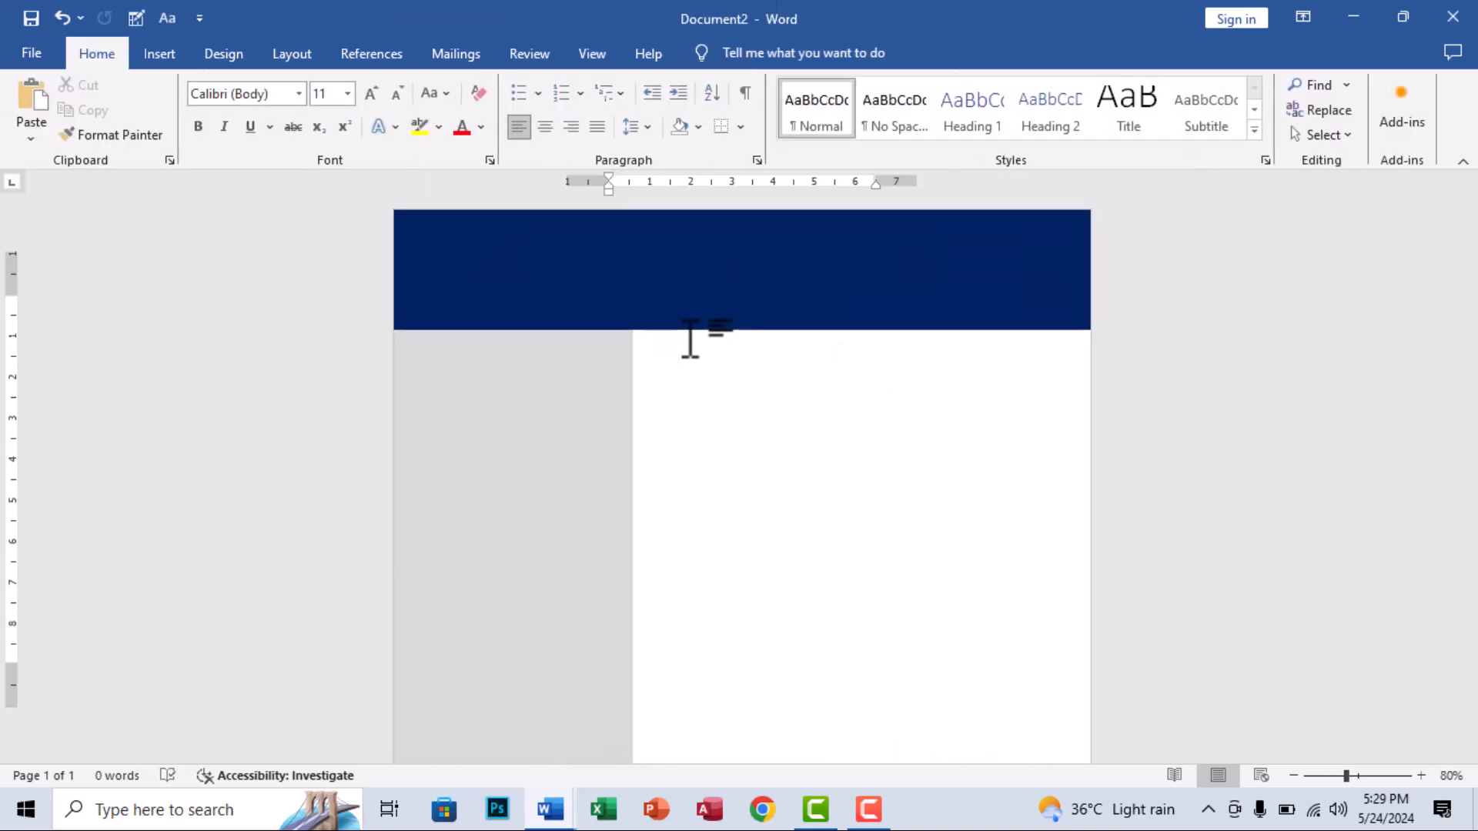
{"action": "left_click", "coordinate": [196, 56]}
{"action": "left_click", "coordinate": [171, 57]}
{"action": "left_click", "coordinate": [267, 127]}
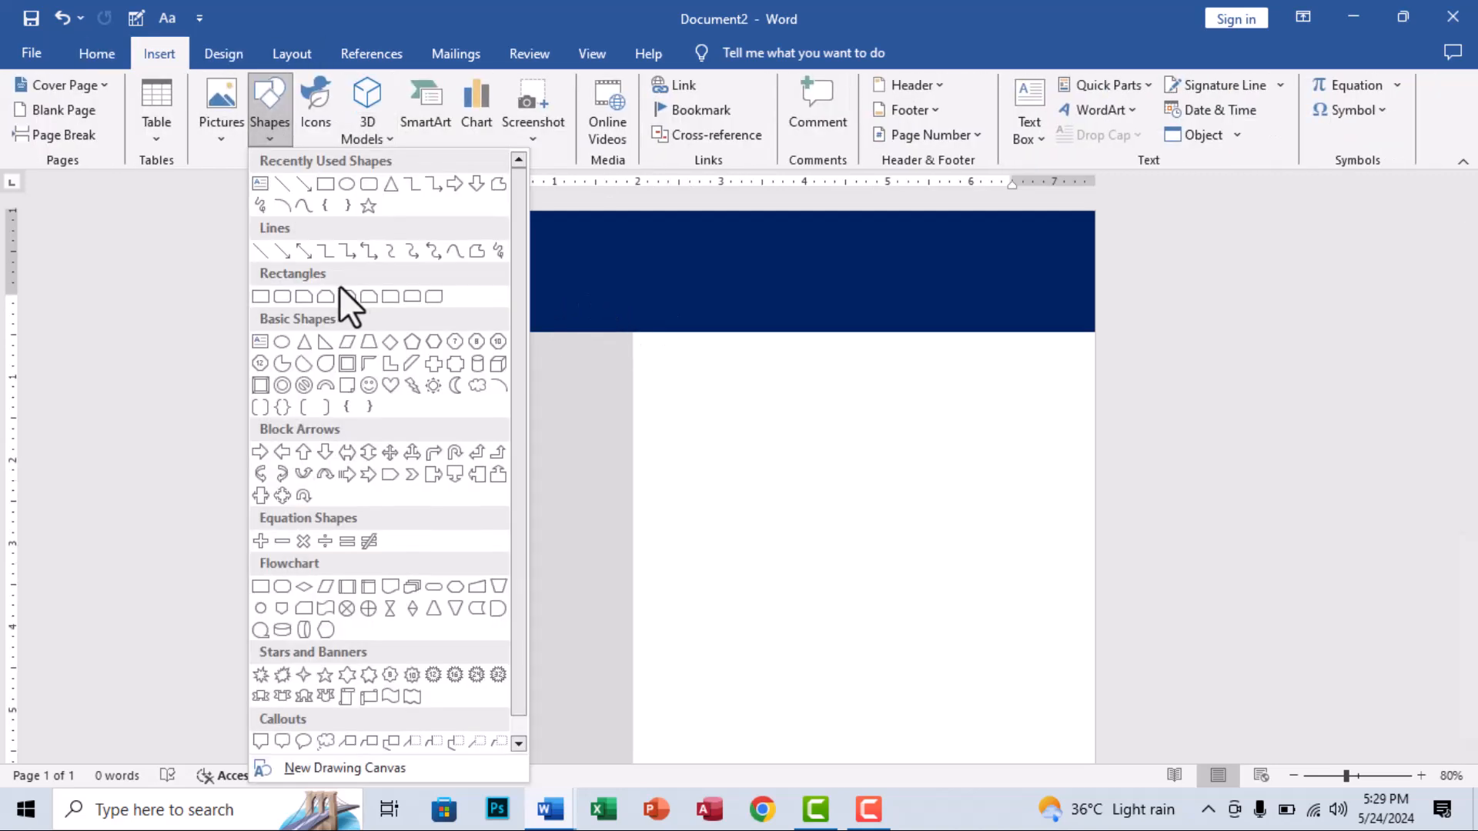
{"action": "left_click", "coordinate": [346, 183]}
{"action": "left_click_drag", "start_coordinate": [478, 340], "coordinate": [663, 525]}
{"action": "left_click_drag", "start_coordinate": [588, 439], "coordinate": [520, 328]}
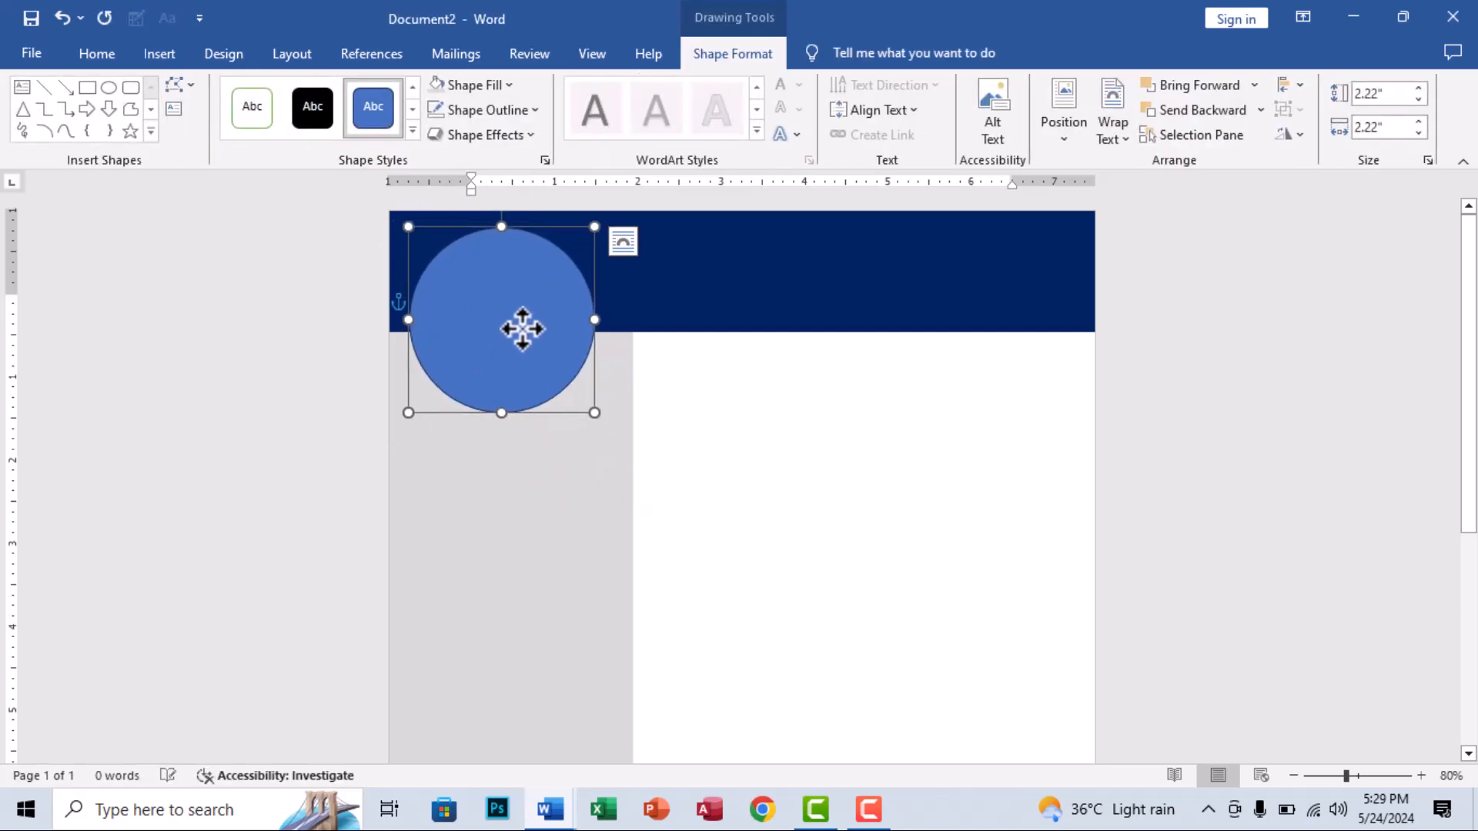
- Fill the circle with white and set its outline to black
{"action": "left_click", "coordinate": [464, 89]}
{"action": "left_click", "coordinate": [448, 178]}
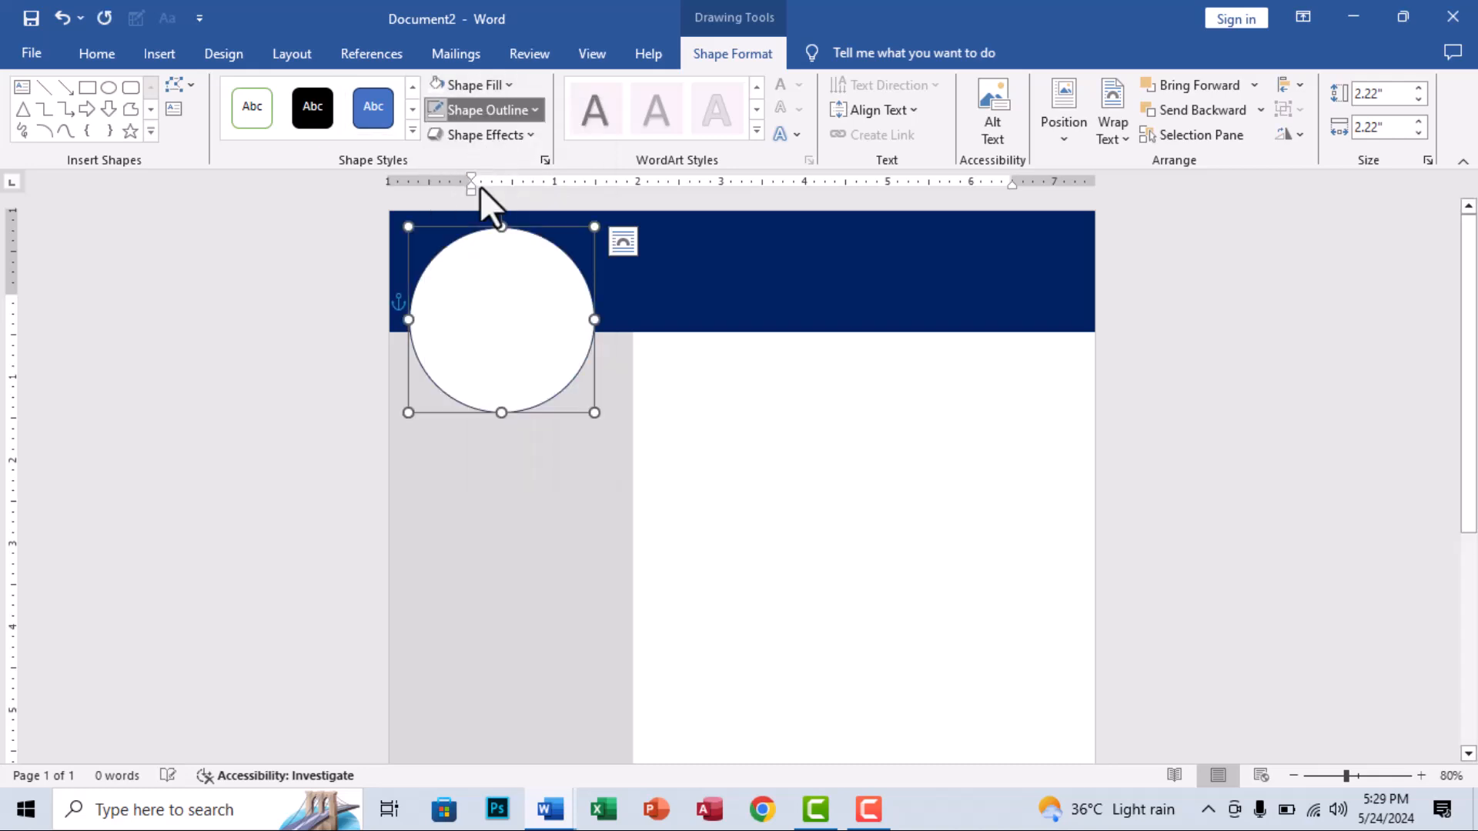
{"action": "left_click", "coordinate": [488, 110]}
{"action": "left_click", "coordinate": [452, 198]}
{"action": "left_click", "coordinate": [524, 493]}
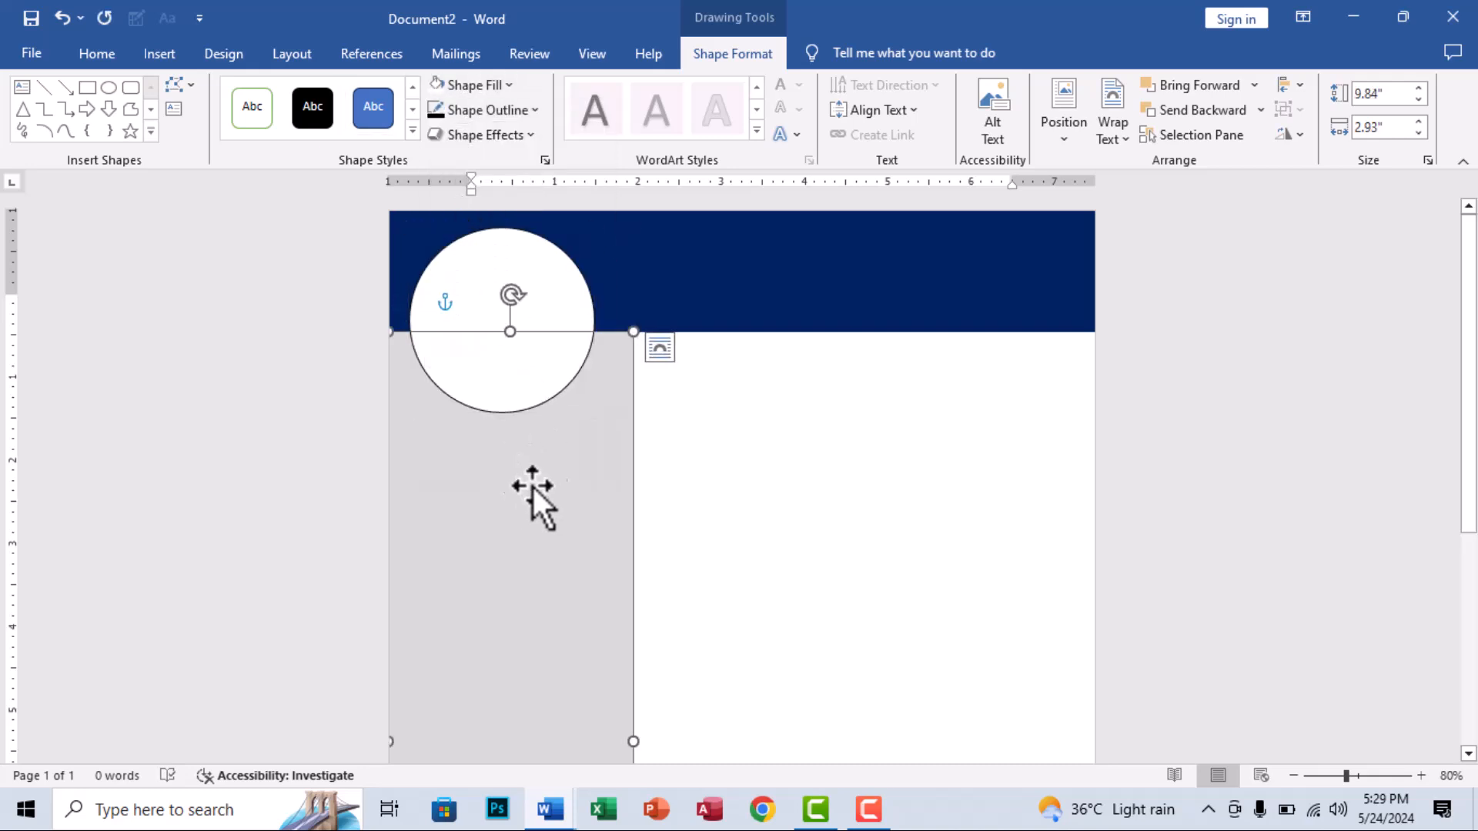
{"action": "left_click", "coordinate": [805, 521]}
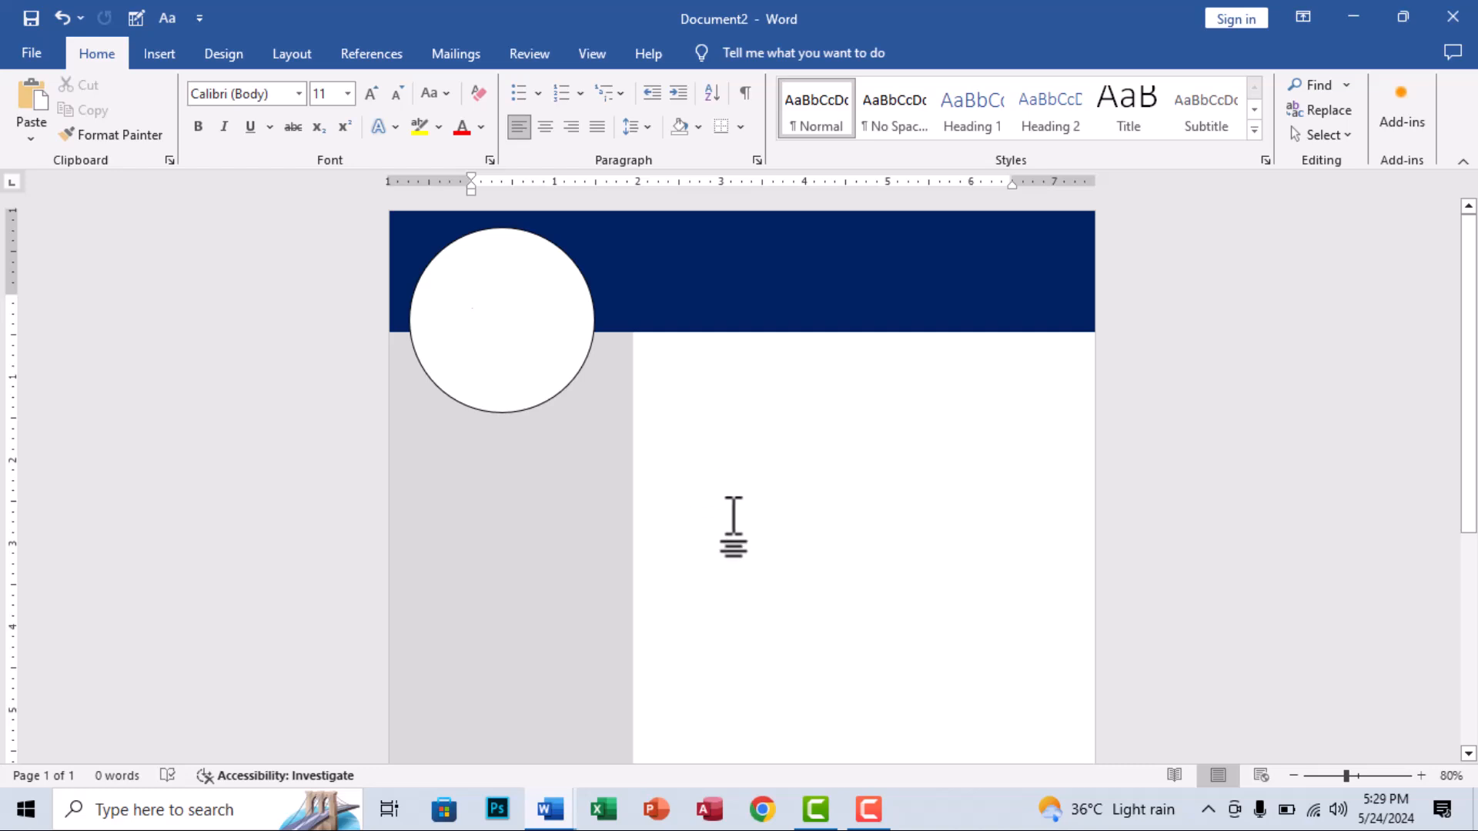
{"action": "left_click", "coordinate": [567, 320]}
{"action": "left_click", "coordinate": [891, 254]}
{"action": "left_click", "coordinate": [916, 600]}
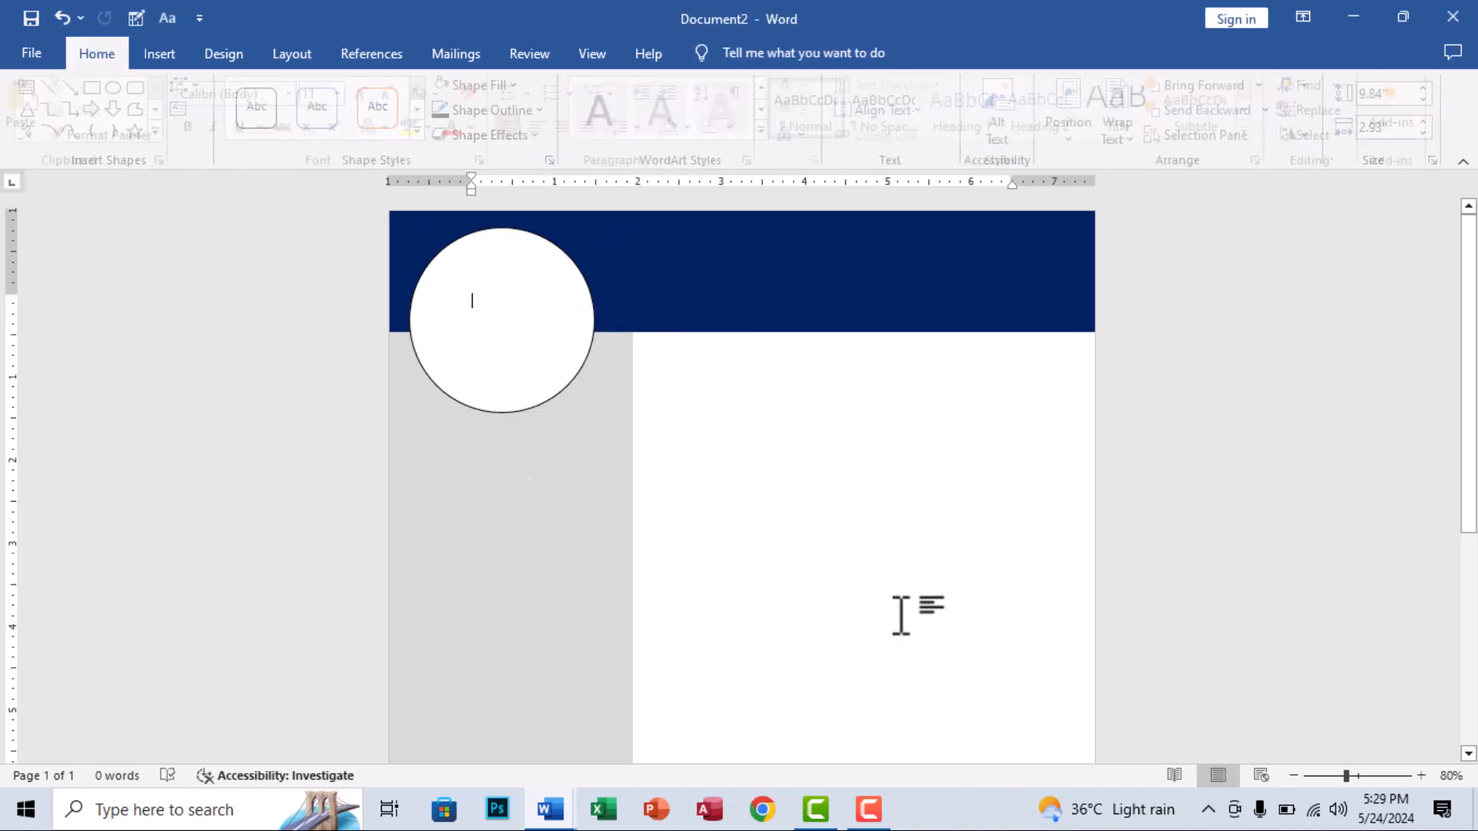
{"action": "scroll", "coordinate": [888, 616], "scroll_direction": "down", "scroll_amount": 6, "text": "ctrl"}
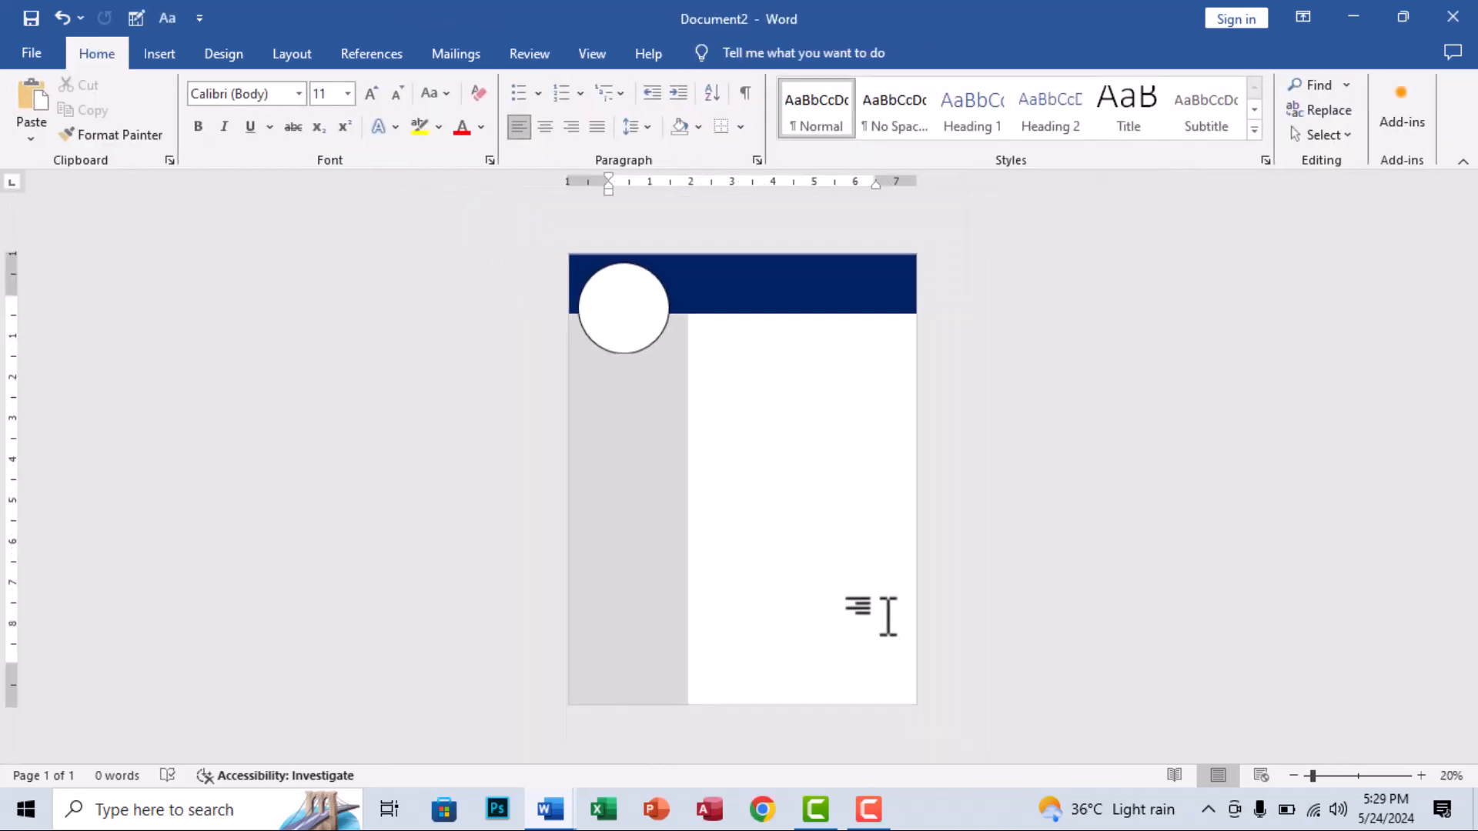
{"action": "scroll", "coordinate": [885, 614], "scroll_direction": "up", "scroll_amount": 2, "text": "ctrl"}
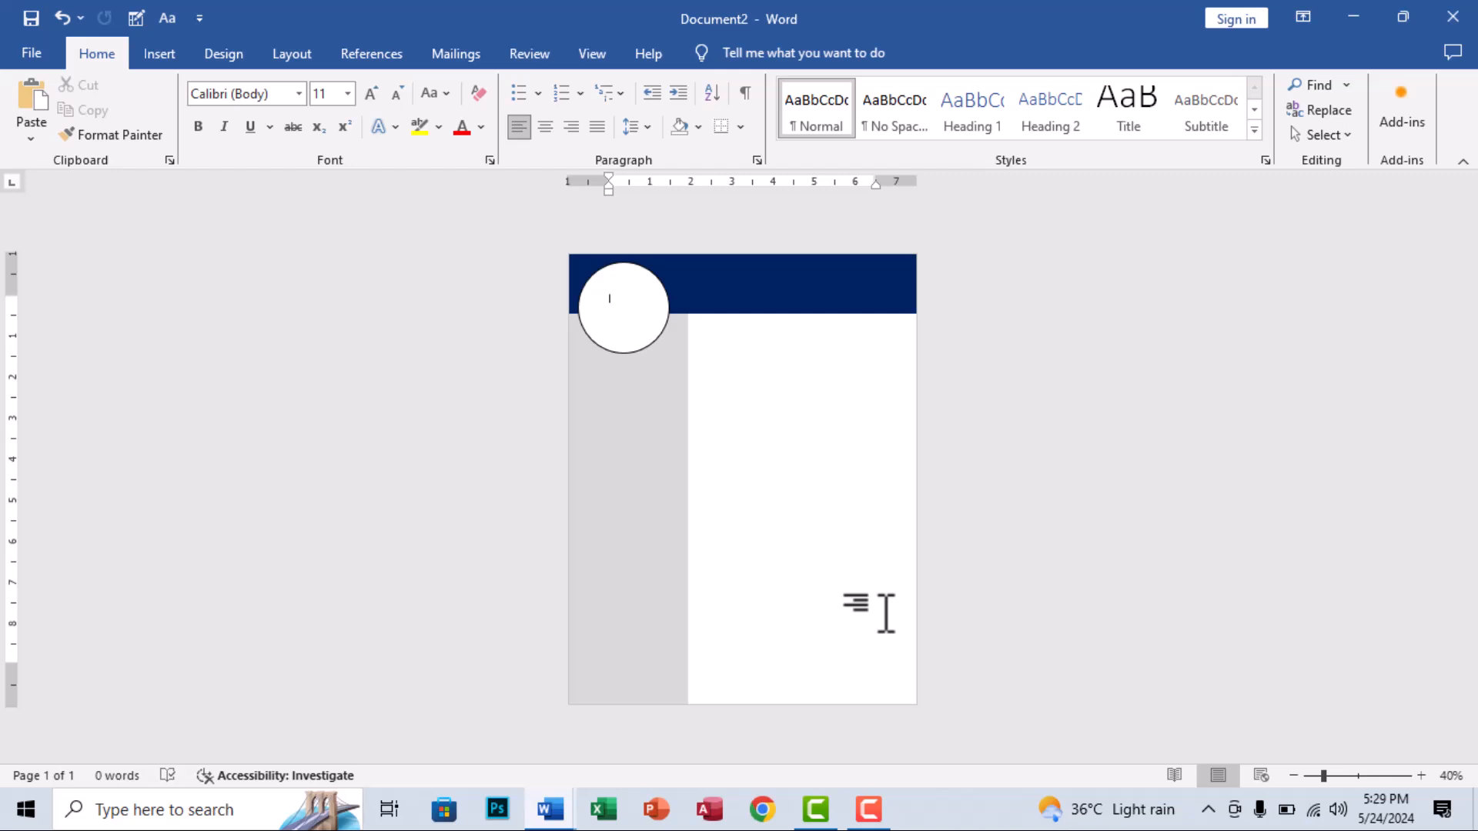
{"action": "scroll", "coordinate": [886, 613], "scroll_direction": "up", "scroll_amount": 1, "text": "ctrl"}
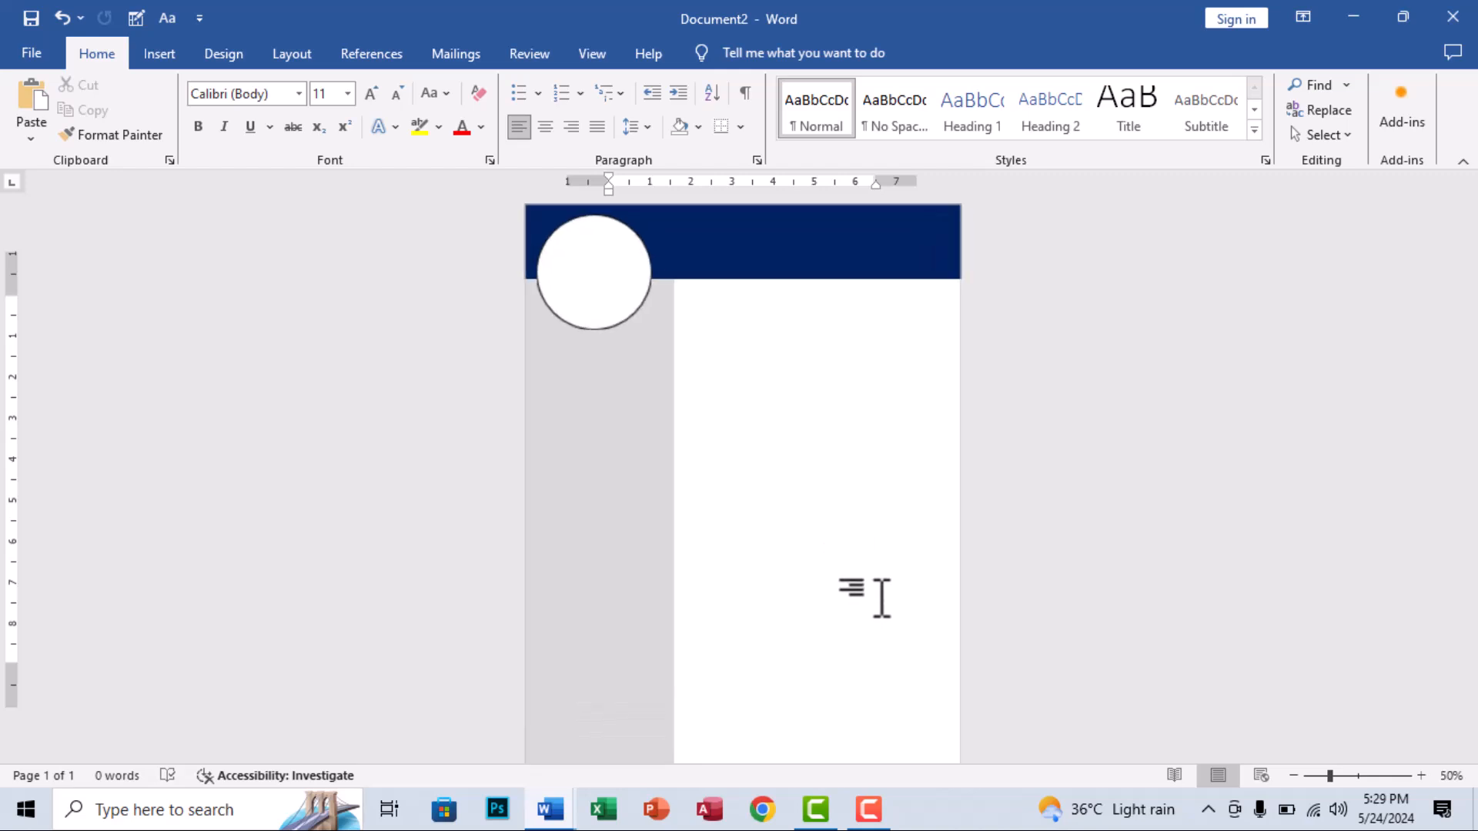
{"action": "scroll", "coordinate": [880, 598], "scroll_direction": "down", "scroll_amount": 1, "text": "ctrl"}
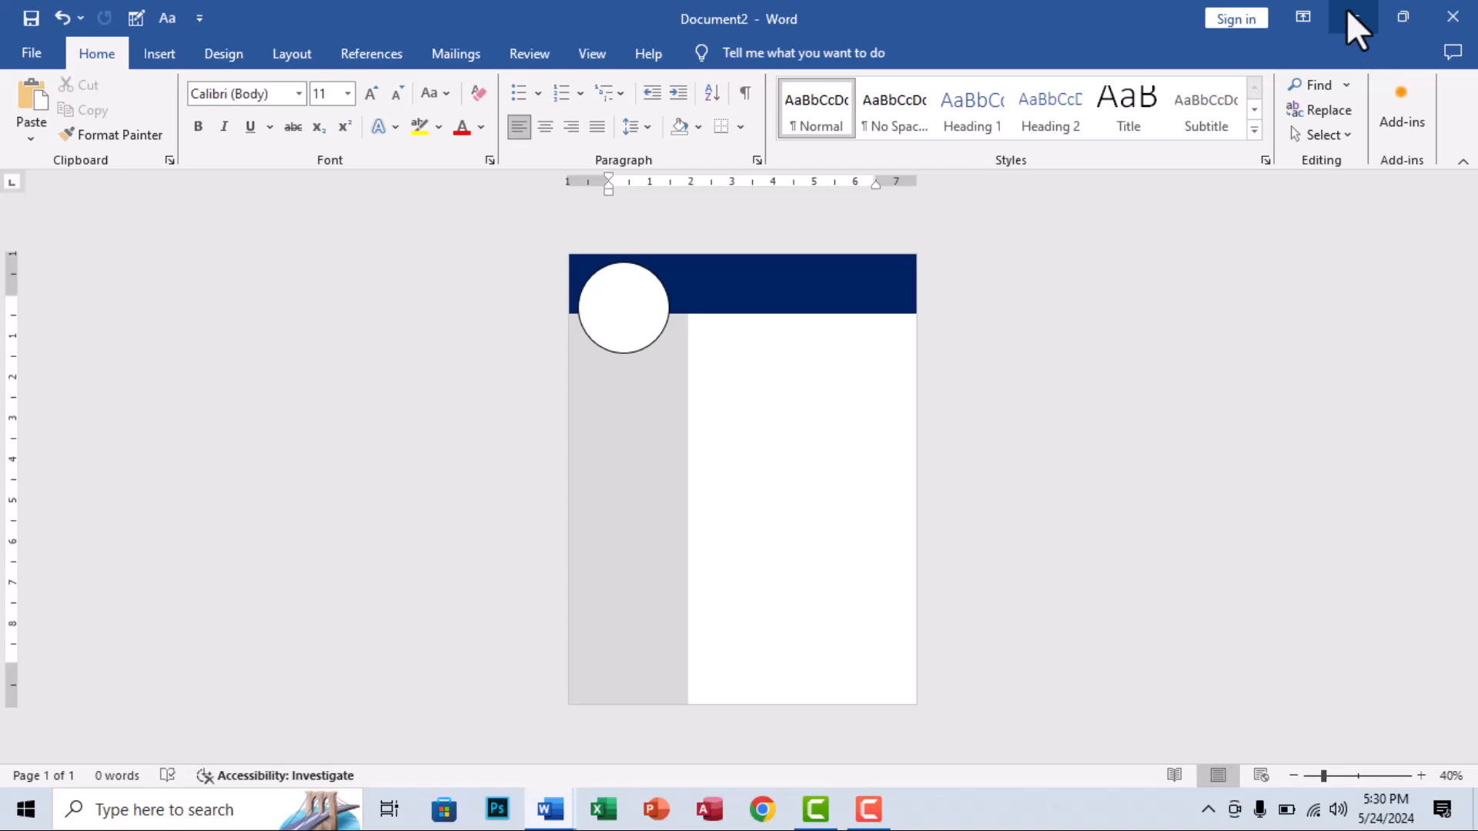
- Set the layout document aside and open Memorial Day BBQ flyer from the MS Word Graphic Sample folder in MISC FILES
{"action": "left_click", "coordinate": [1354, 27]}
{"action": "double_click", "coordinate": [1308, 150]}
{"action": "left_click", "coordinate": [497, 218]}
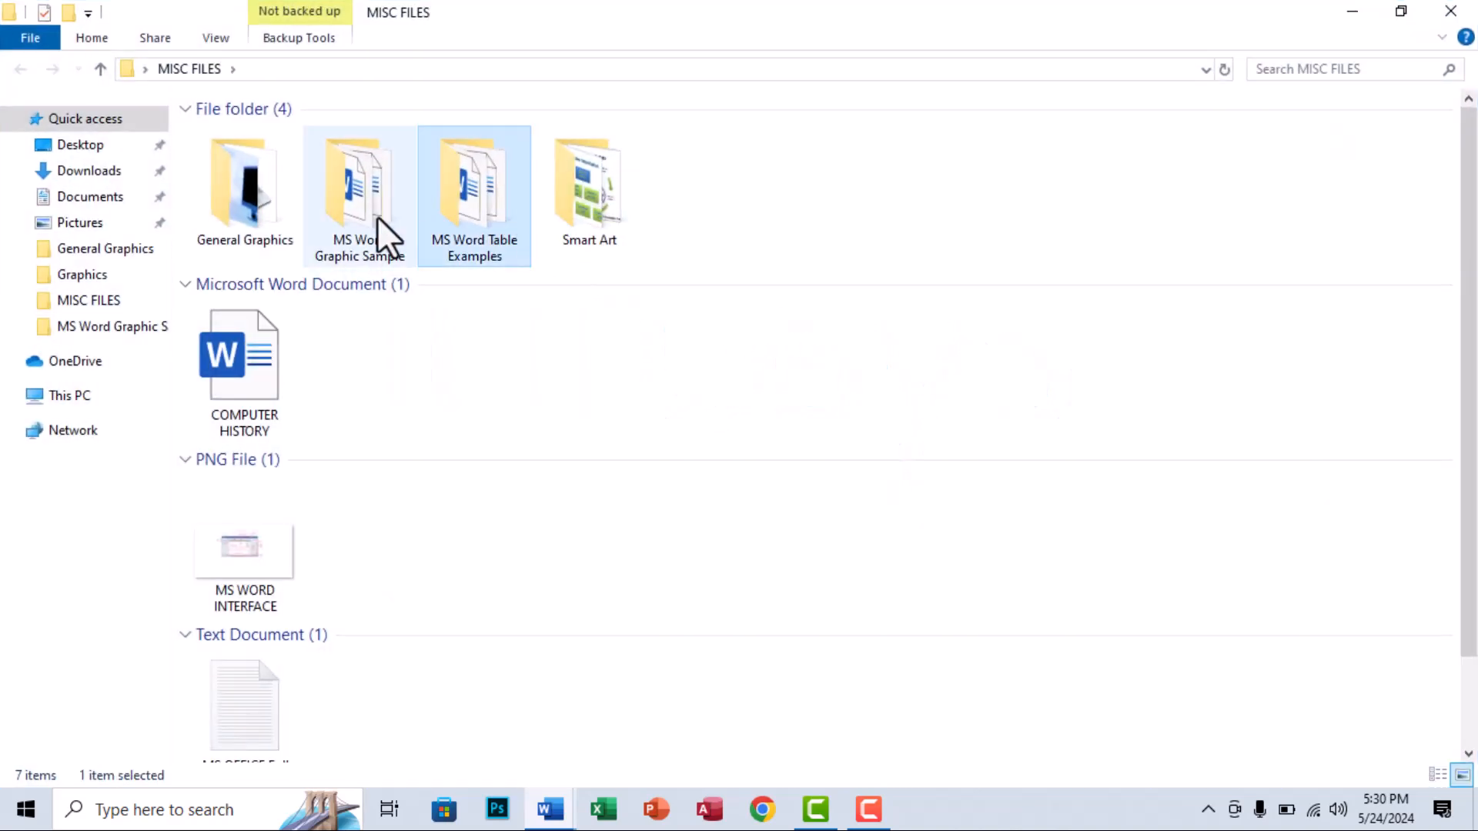
{"action": "double_click", "coordinate": [353, 206]}
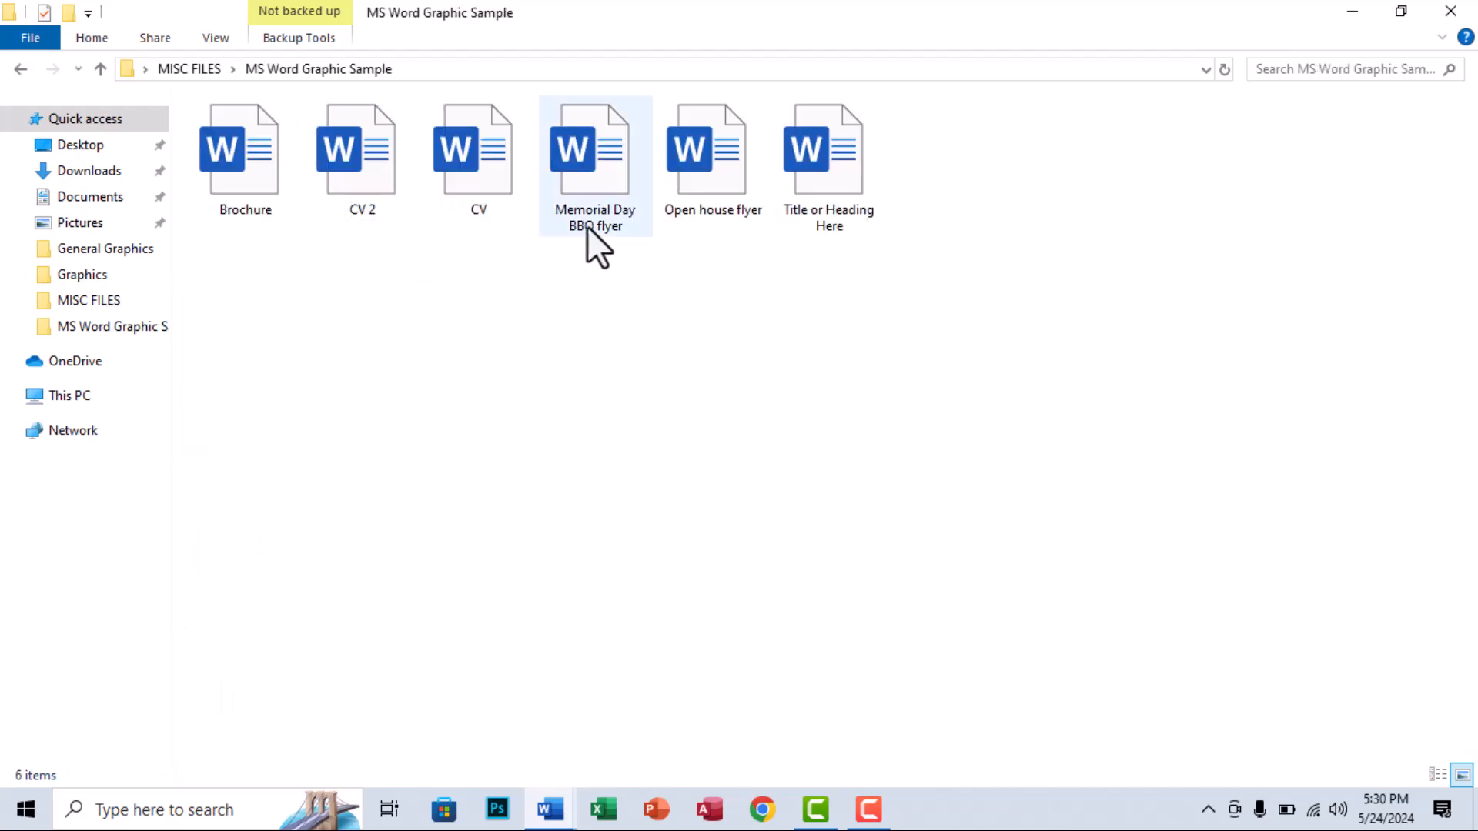
{"action": "double_click", "coordinate": [581, 207]}
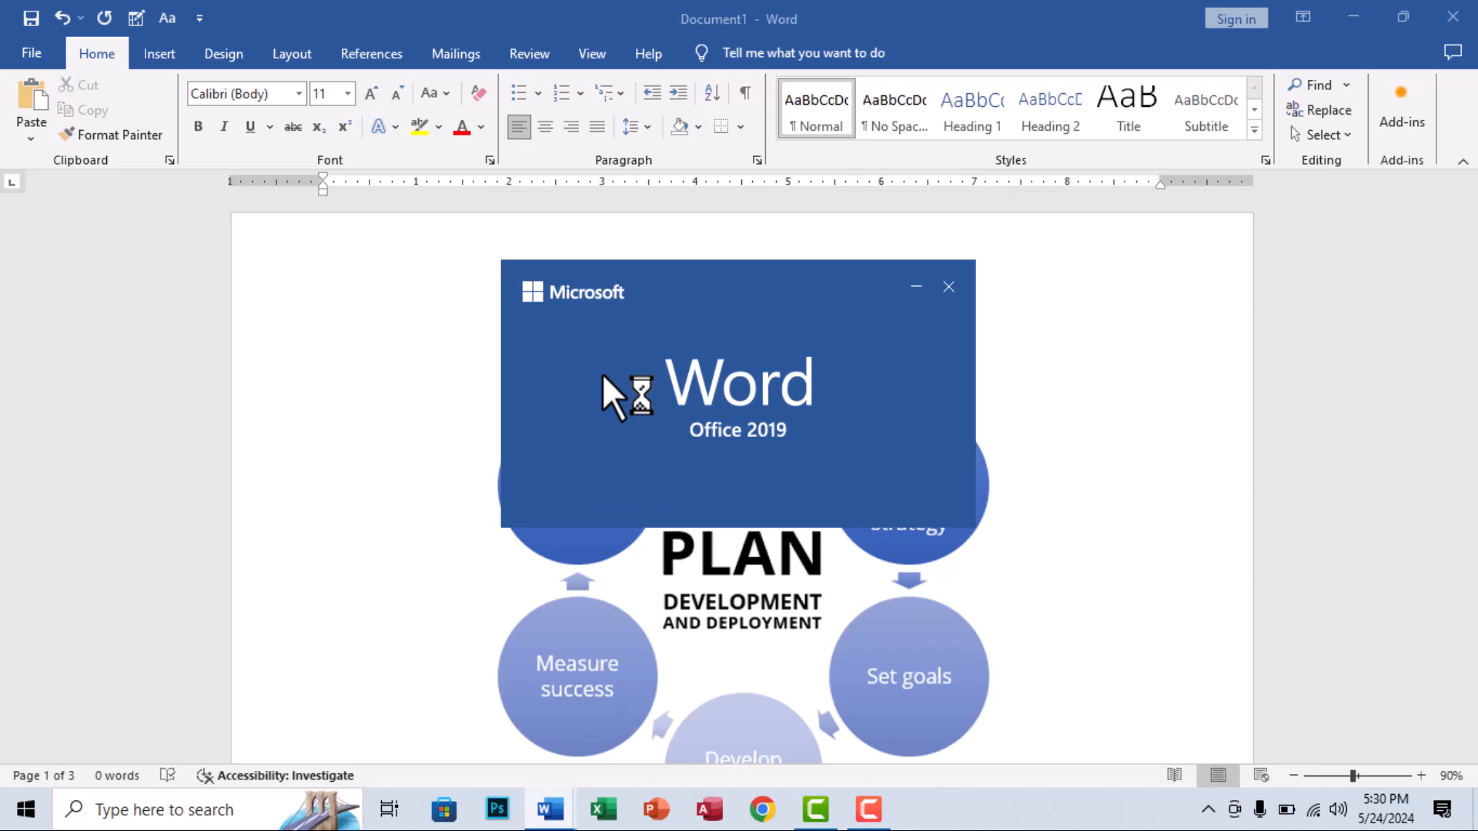
- Review the designs on the pages of the Memorial Day BBQ flyer and close it
{"action": "scroll", "coordinate": [683, 497], "scroll_direction": "down", "scroll_amount": 4}
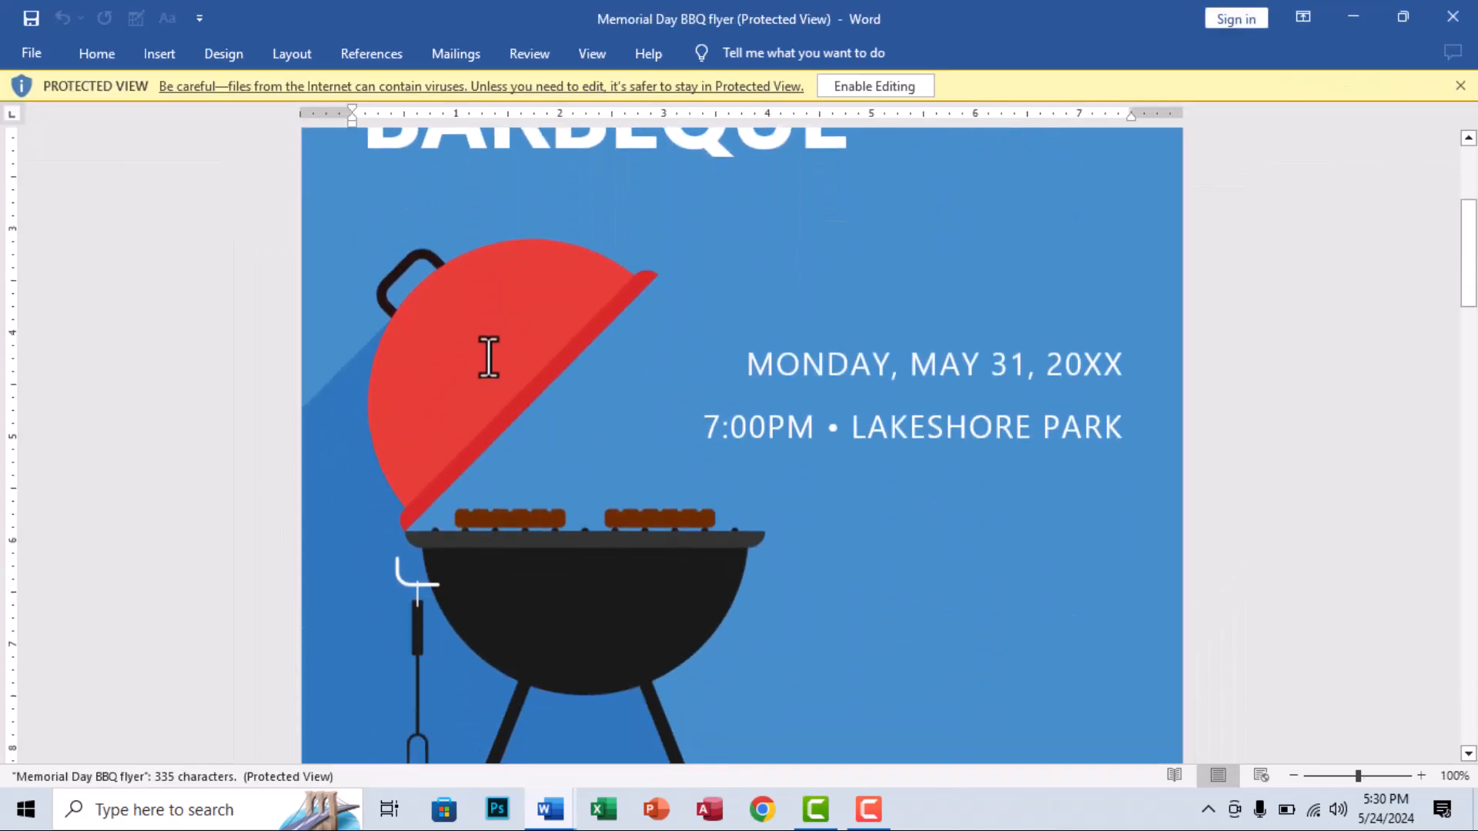
{"action": "scroll", "coordinate": [547, 521], "scroll_direction": "down", "scroll_amount": 2}
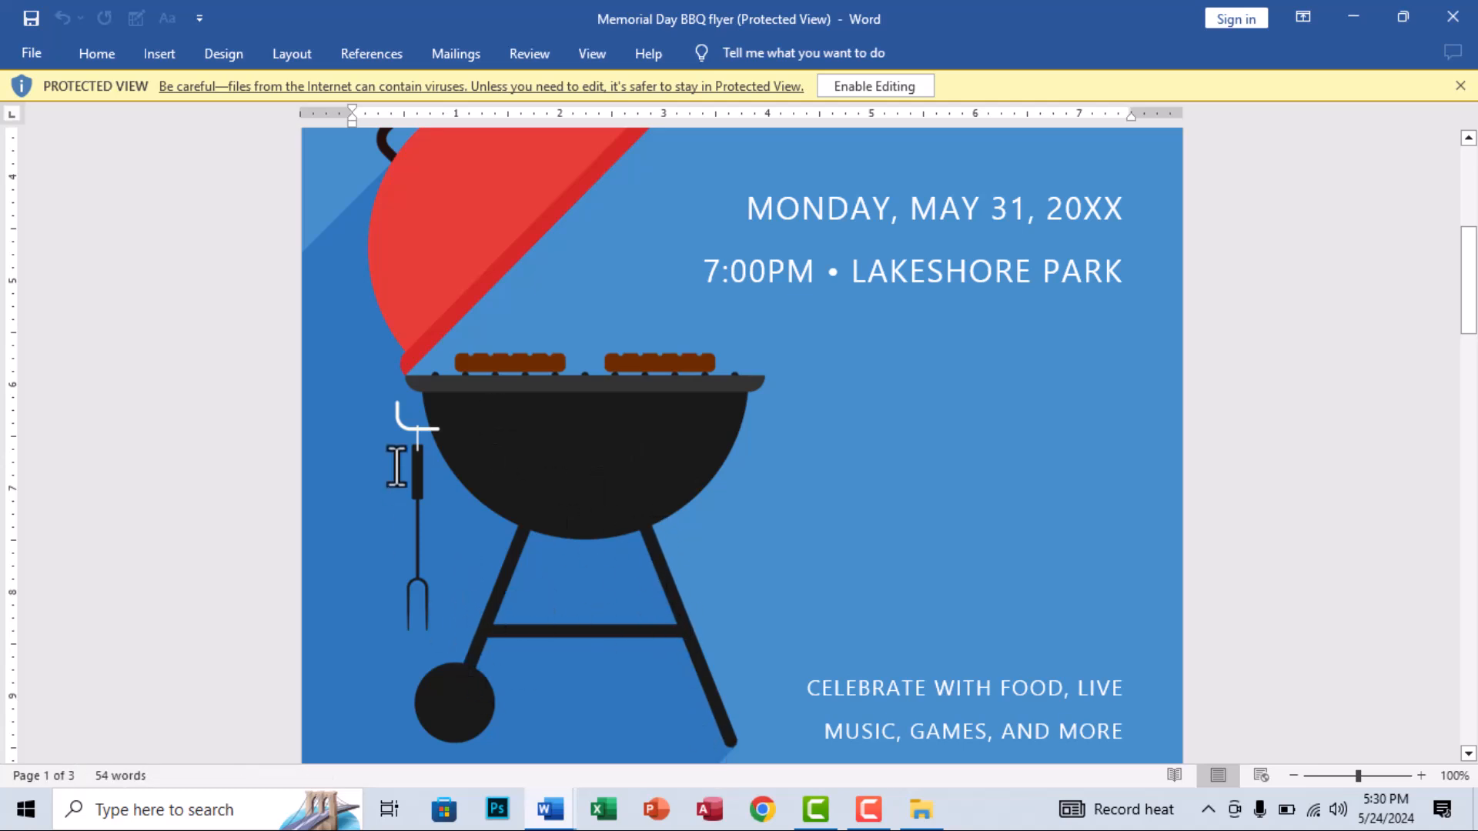
{"action": "scroll", "coordinate": [508, 651], "scroll_direction": "down", "scroll_amount": 15}
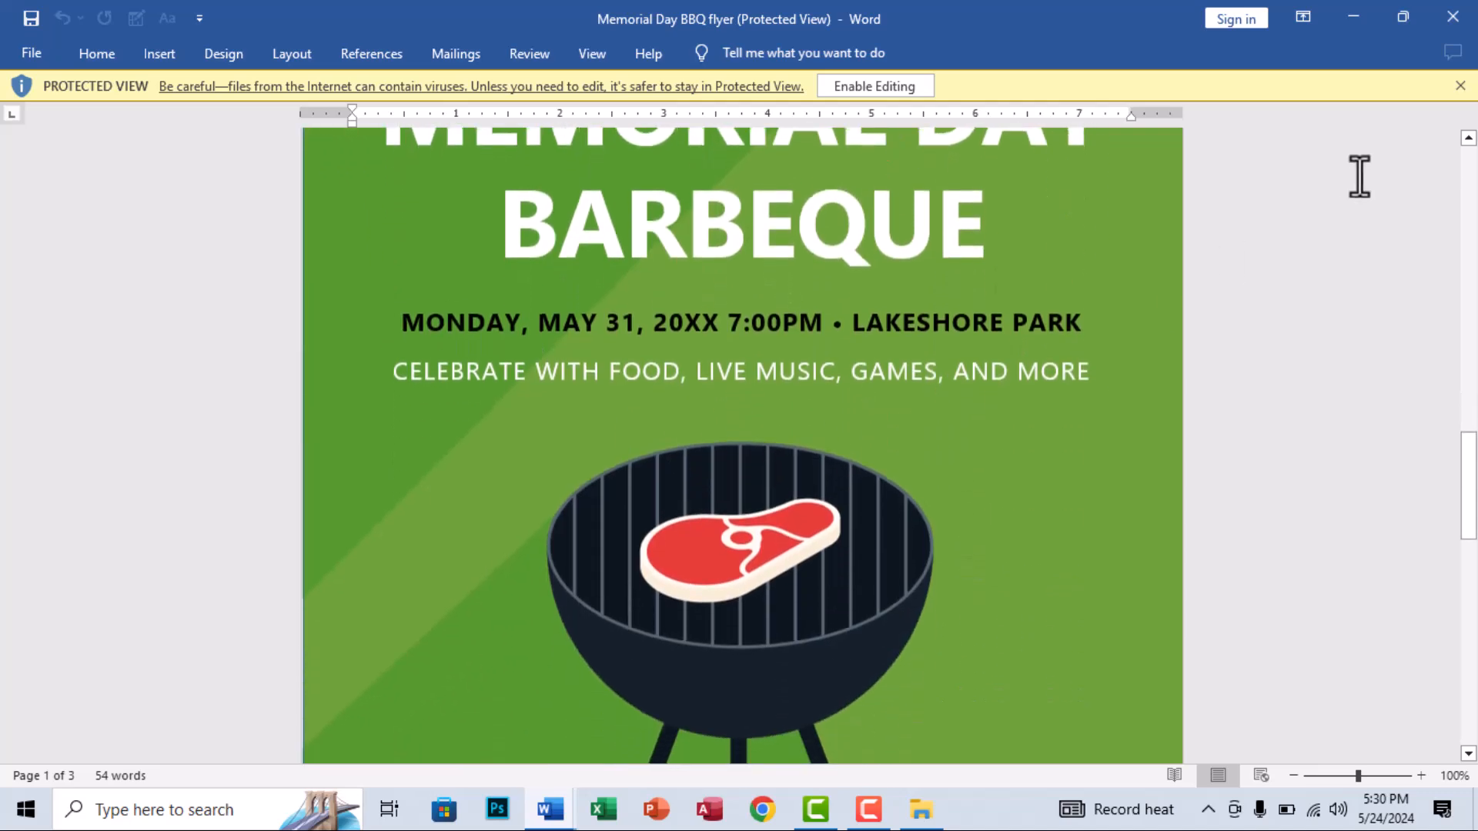
{"action": "left_click", "coordinate": [1453, 16]}
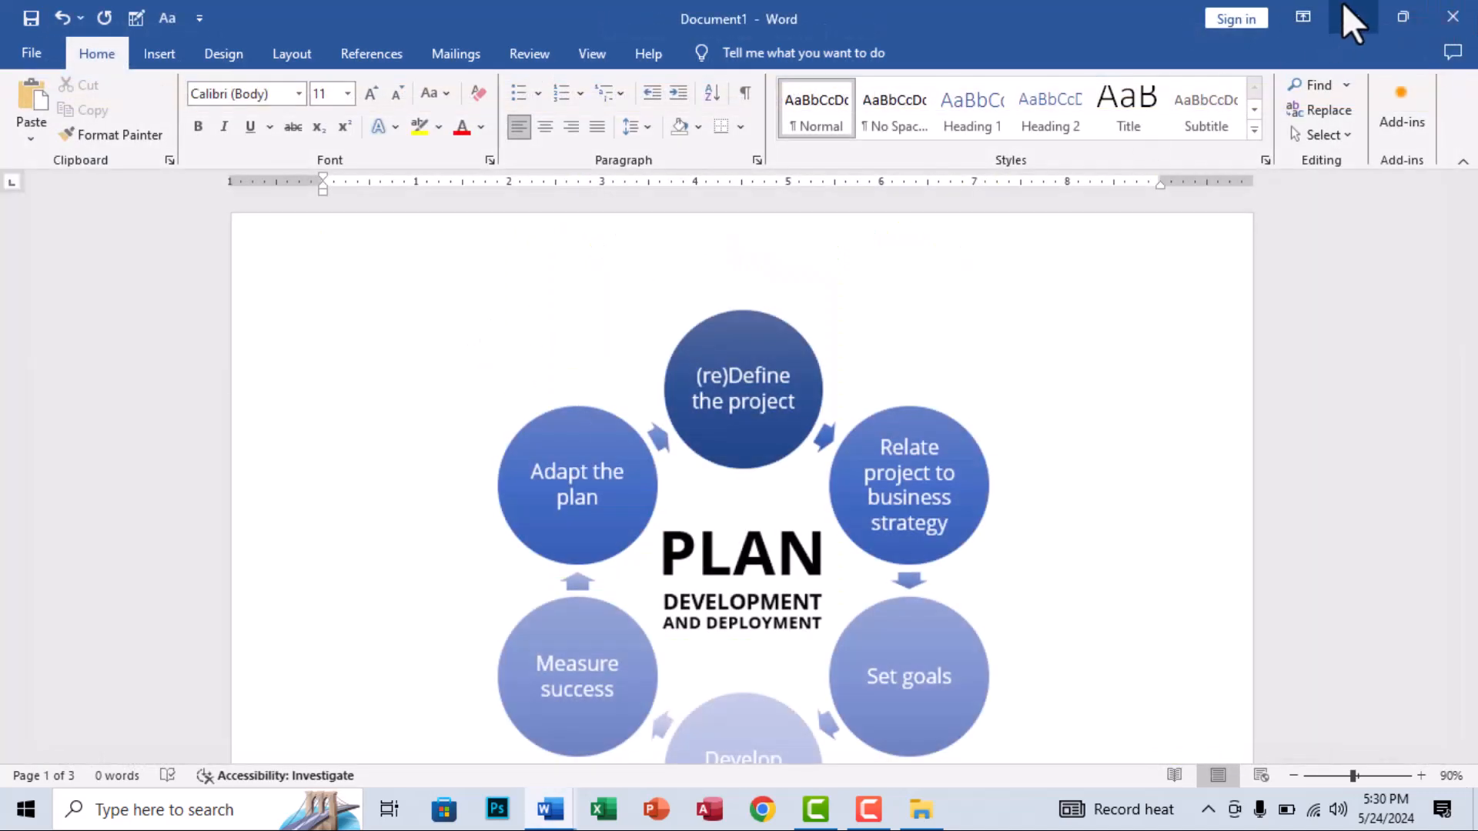
- Open the Open house flyer sample, examine its banners, text blocks and photo layout from top to bottom, and close it
{"action": "left_click", "coordinate": [1340, 9]}
{"action": "double_click", "coordinate": [720, 209]}
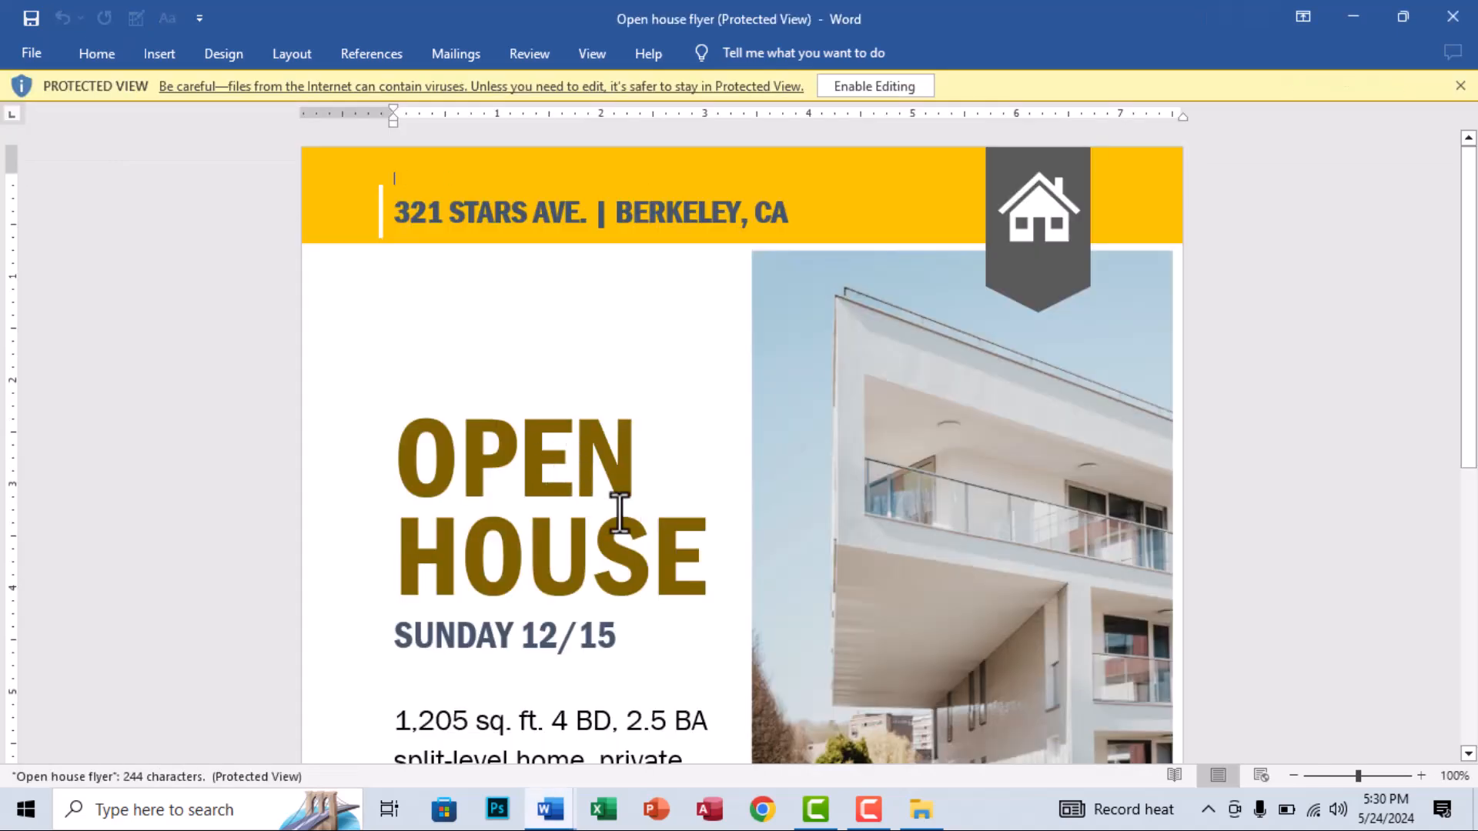
{"action": "scroll", "coordinate": [907, 462], "scroll_direction": "down", "scroll_amount": 2}
{"action": "left_click", "coordinate": [908, 416]}
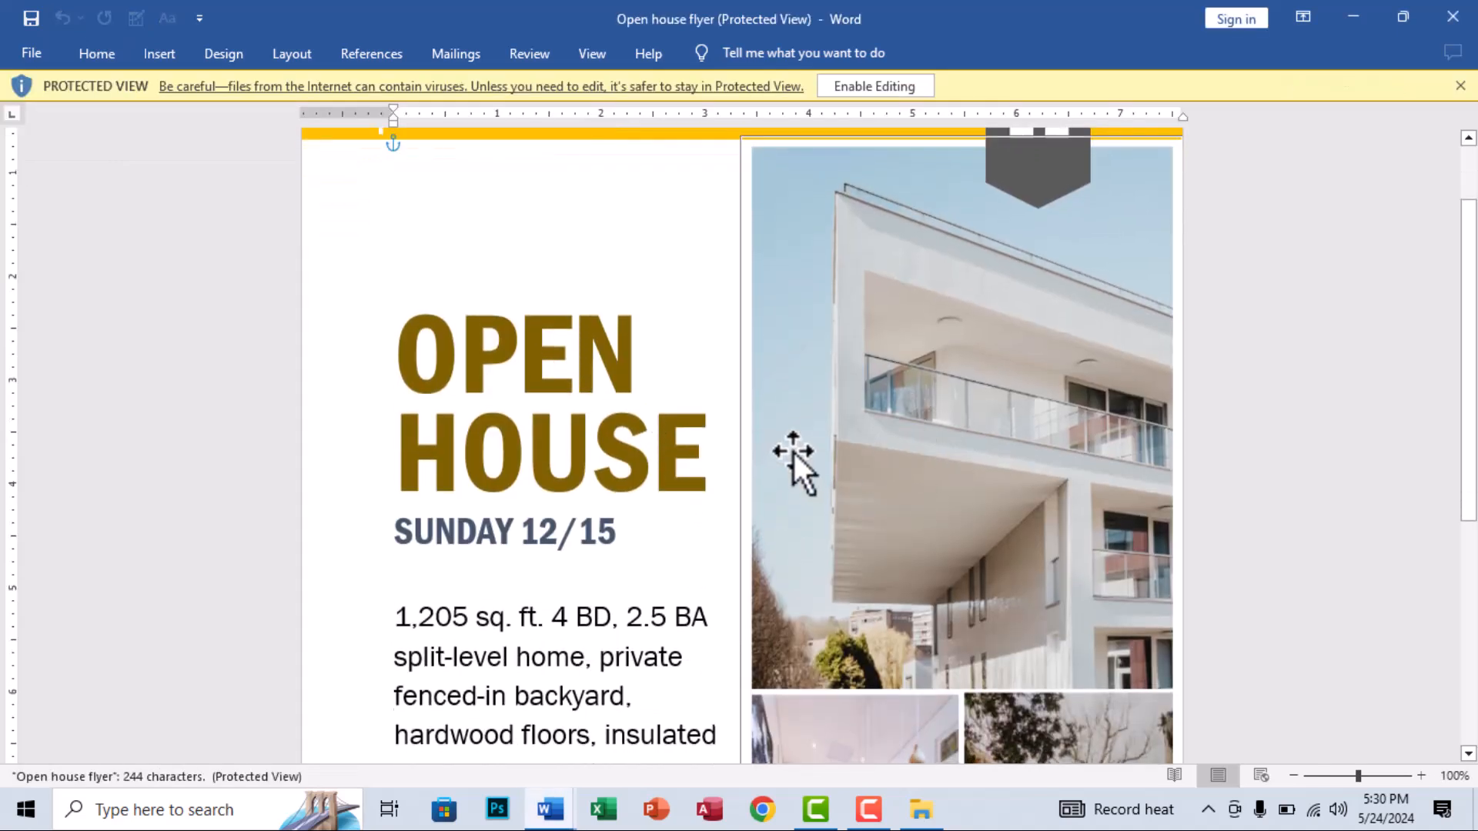
{"action": "scroll", "coordinate": [793, 454], "scroll_direction": "up", "scroll_amount": 2}
{"action": "scroll", "coordinate": [893, 270], "scroll_direction": "down", "scroll_amount": 10}
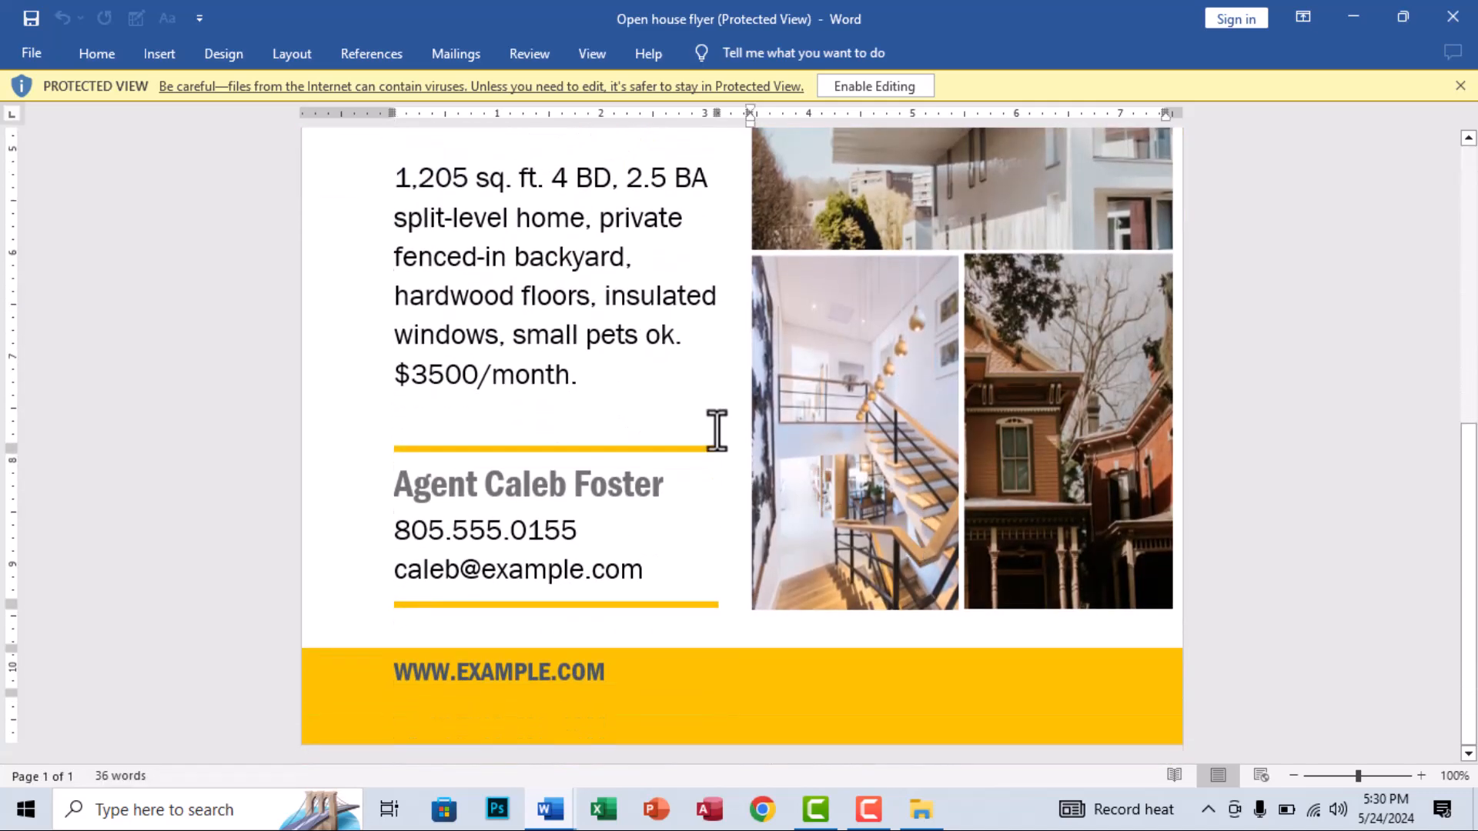
{"action": "scroll", "coordinate": [699, 478], "scroll_direction": "up", "scroll_amount": 6}
{"action": "scroll", "coordinate": [690, 506], "scroll_direction": "down", "scroll_amount": 6}
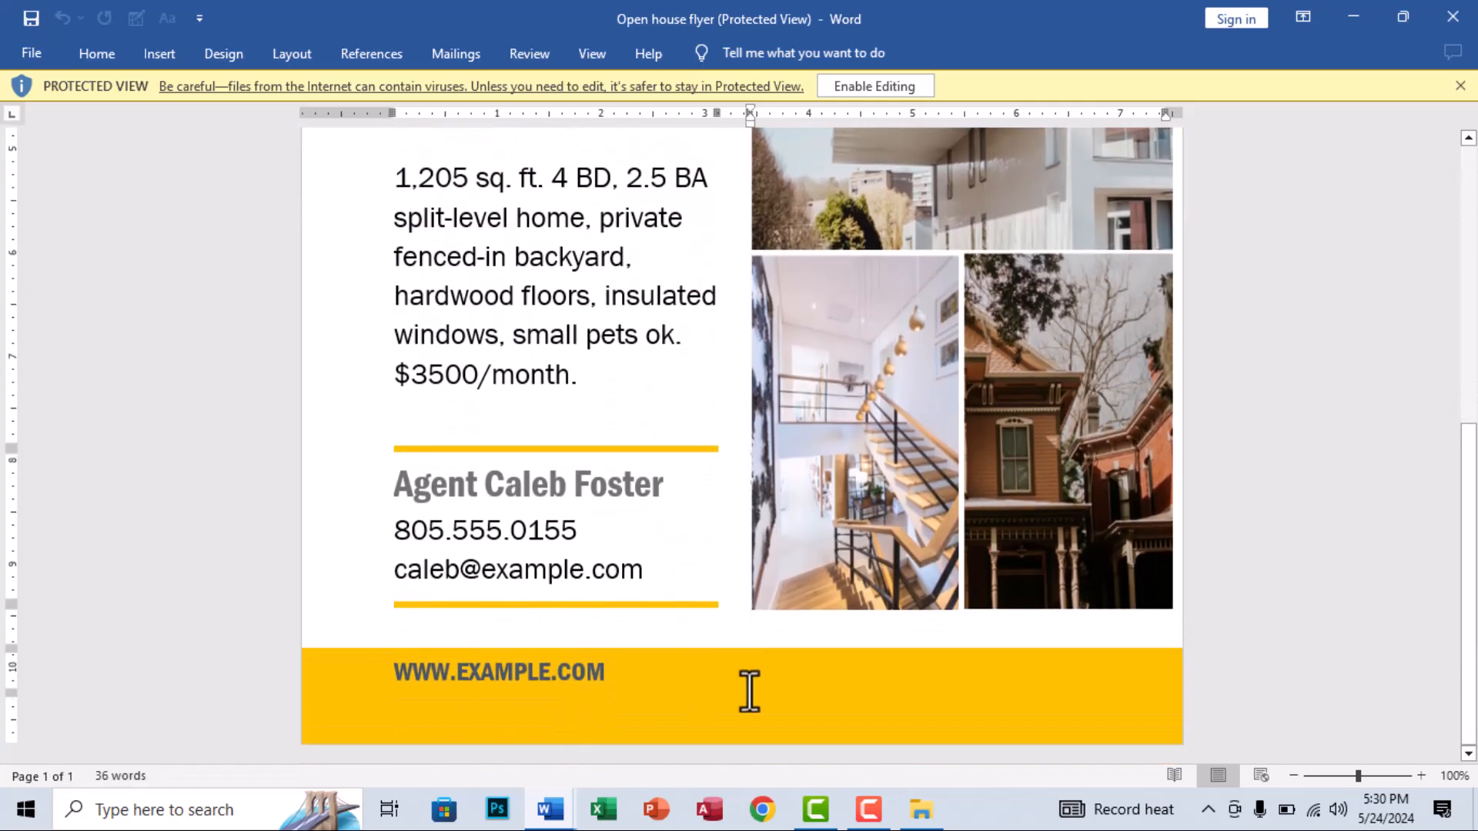
{"action": "scroll", "coordinate": [607, 650], "scroll_direction": "up", "scroll_amount": 5}
{"action": "scroll", "coordinate": [607, 651], "scroll_direction": "down", "scroll_amount": 3}
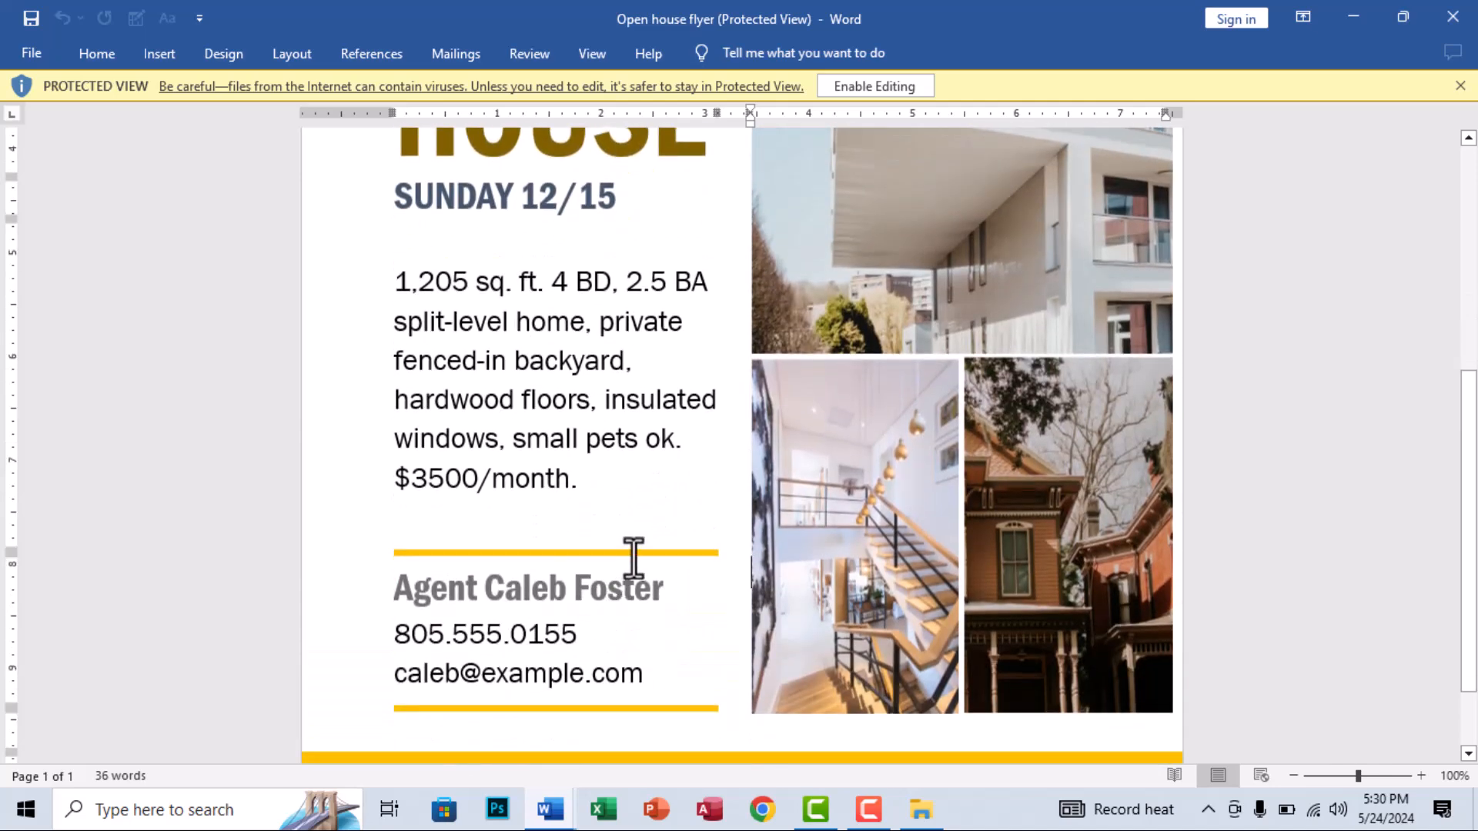
{"action": "scroll", "coordinate": [629, 724], "scroll_direction": "up", "scroll_amount": 6}
{"action": "scroll", "coordinate": [631, 693], "scroll_direction": "up", "scroll_amount": 2}
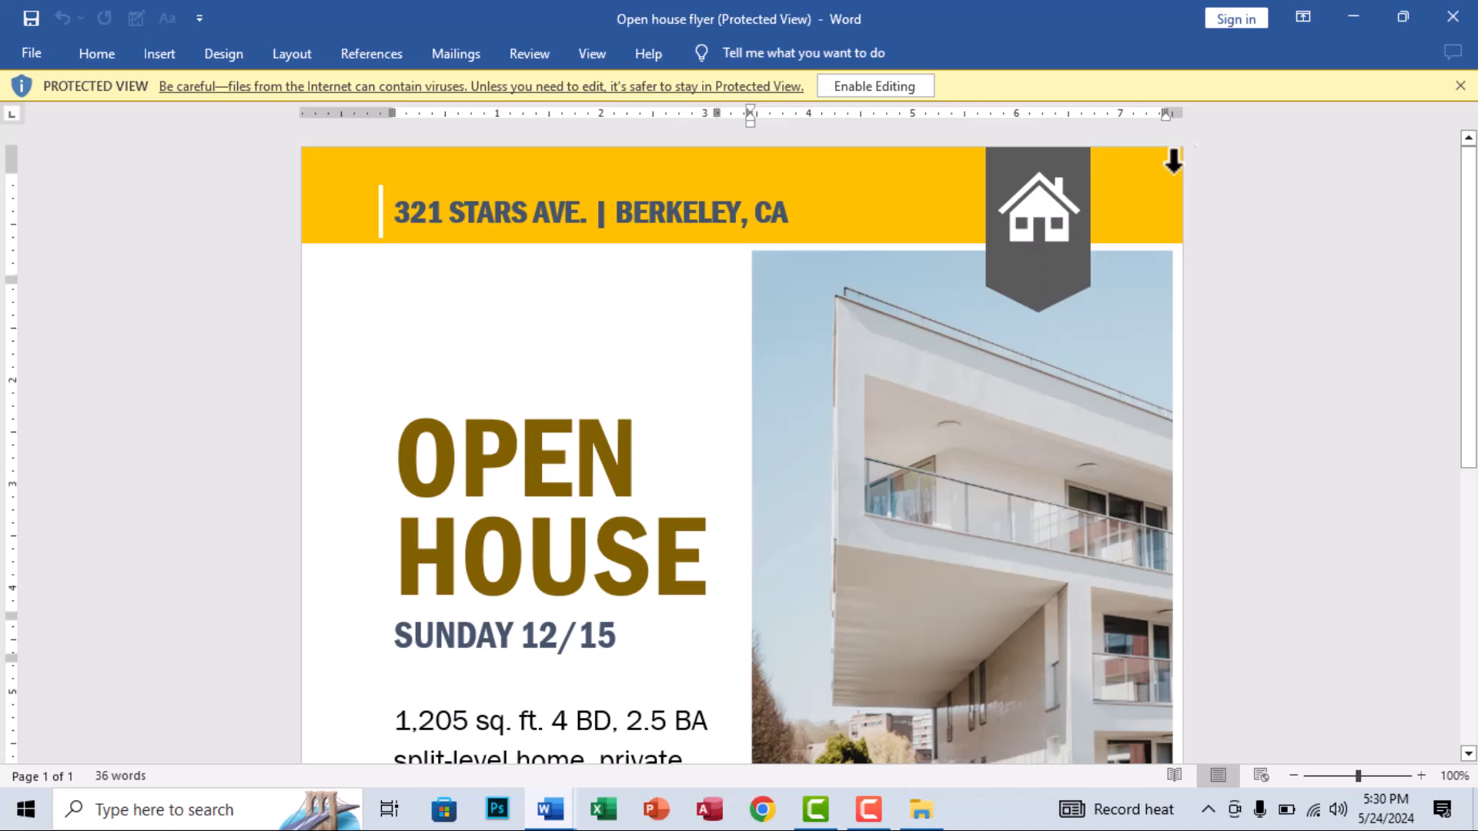
{"action": "left_click", "coordinate": [1450, 16]}
- Open the Brochure sample, examine its quote circle, headline column and picture blocks, and close it
{"action": "left_click", "coordinate": [1360, 9]}
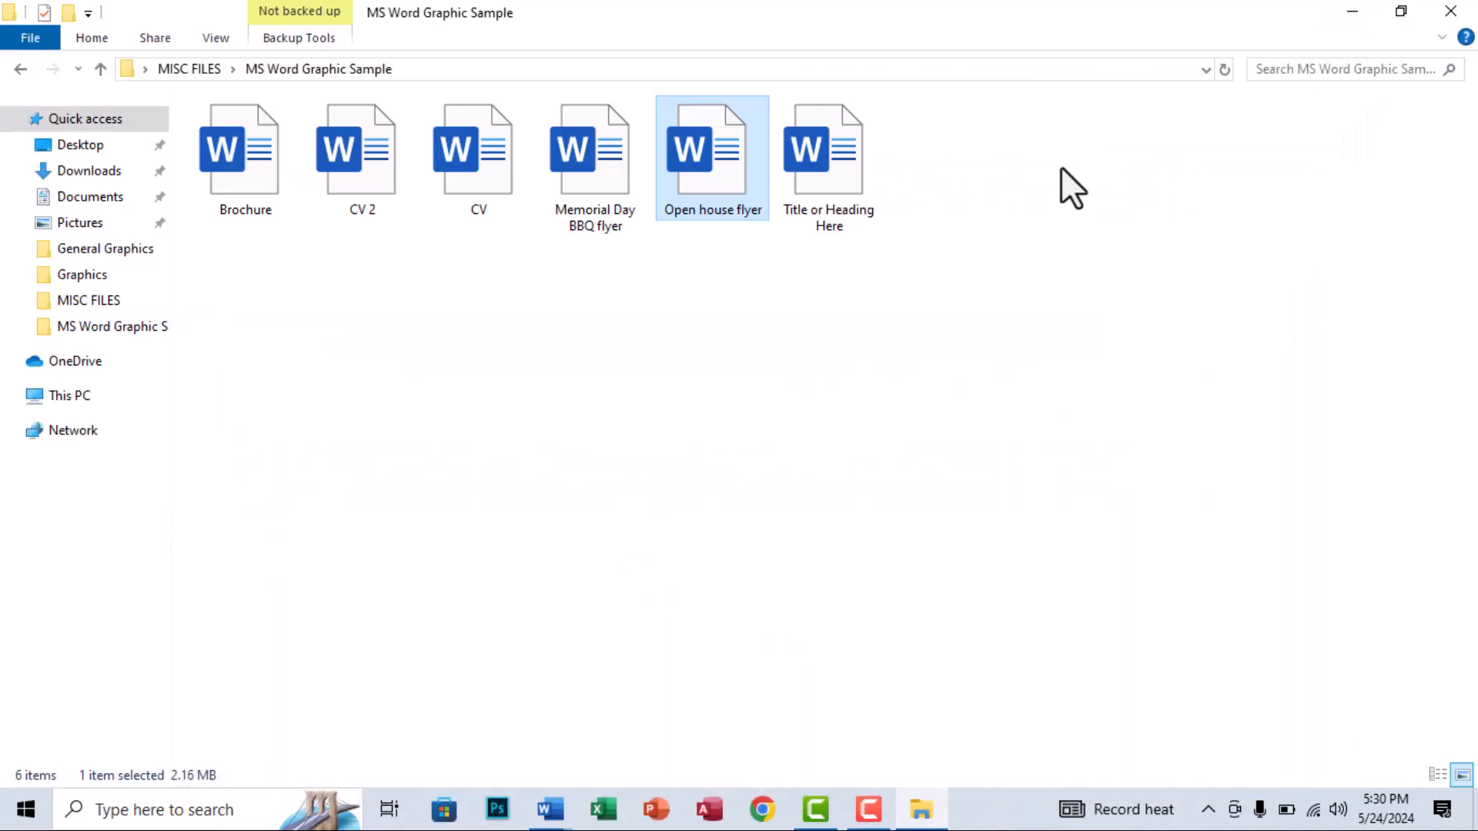
{"action": "double_click", "coordinate": [272, 206]}
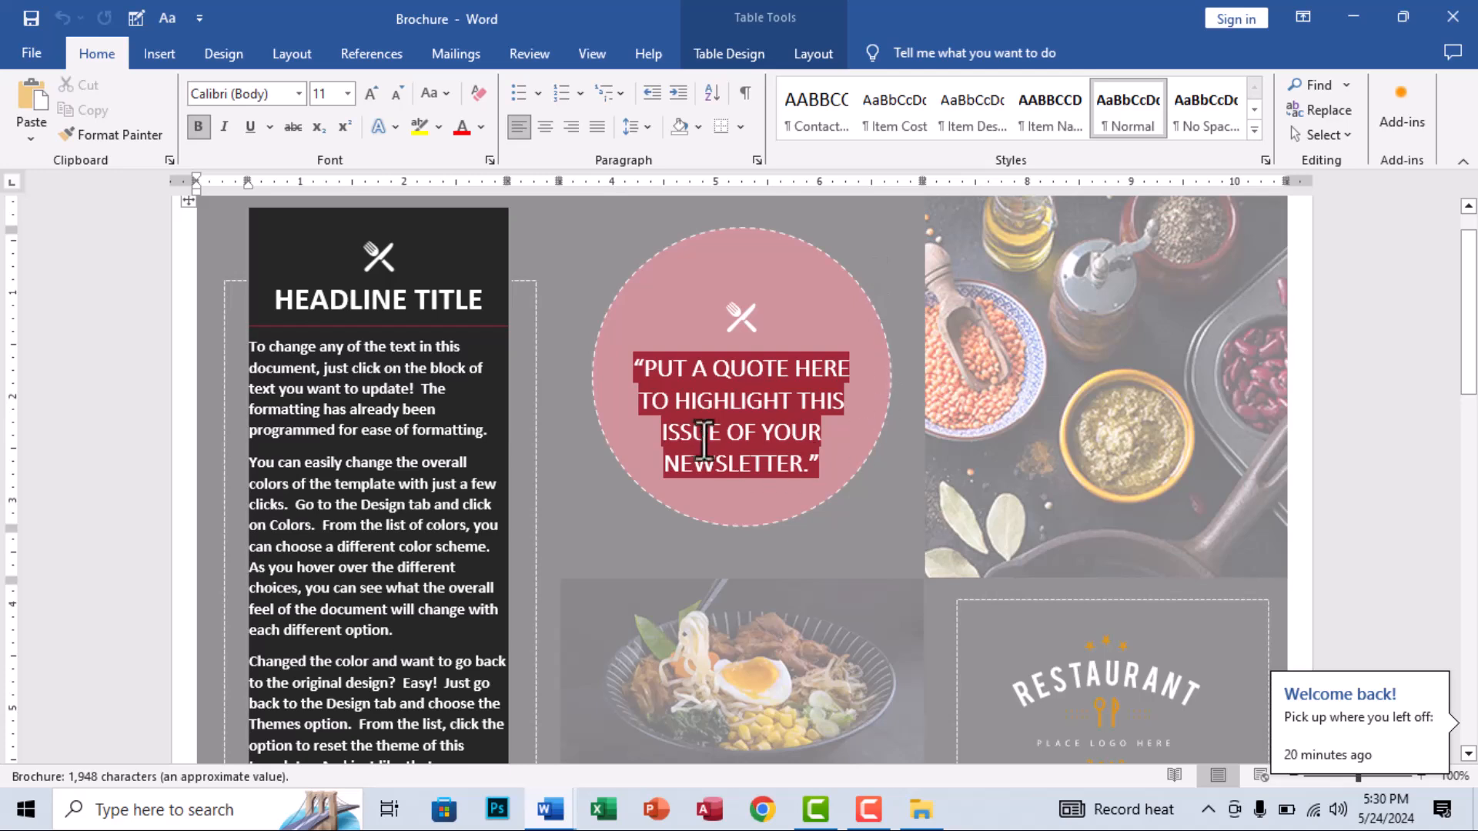
{"action": "triple_click", "coordinate": [703, 374]}
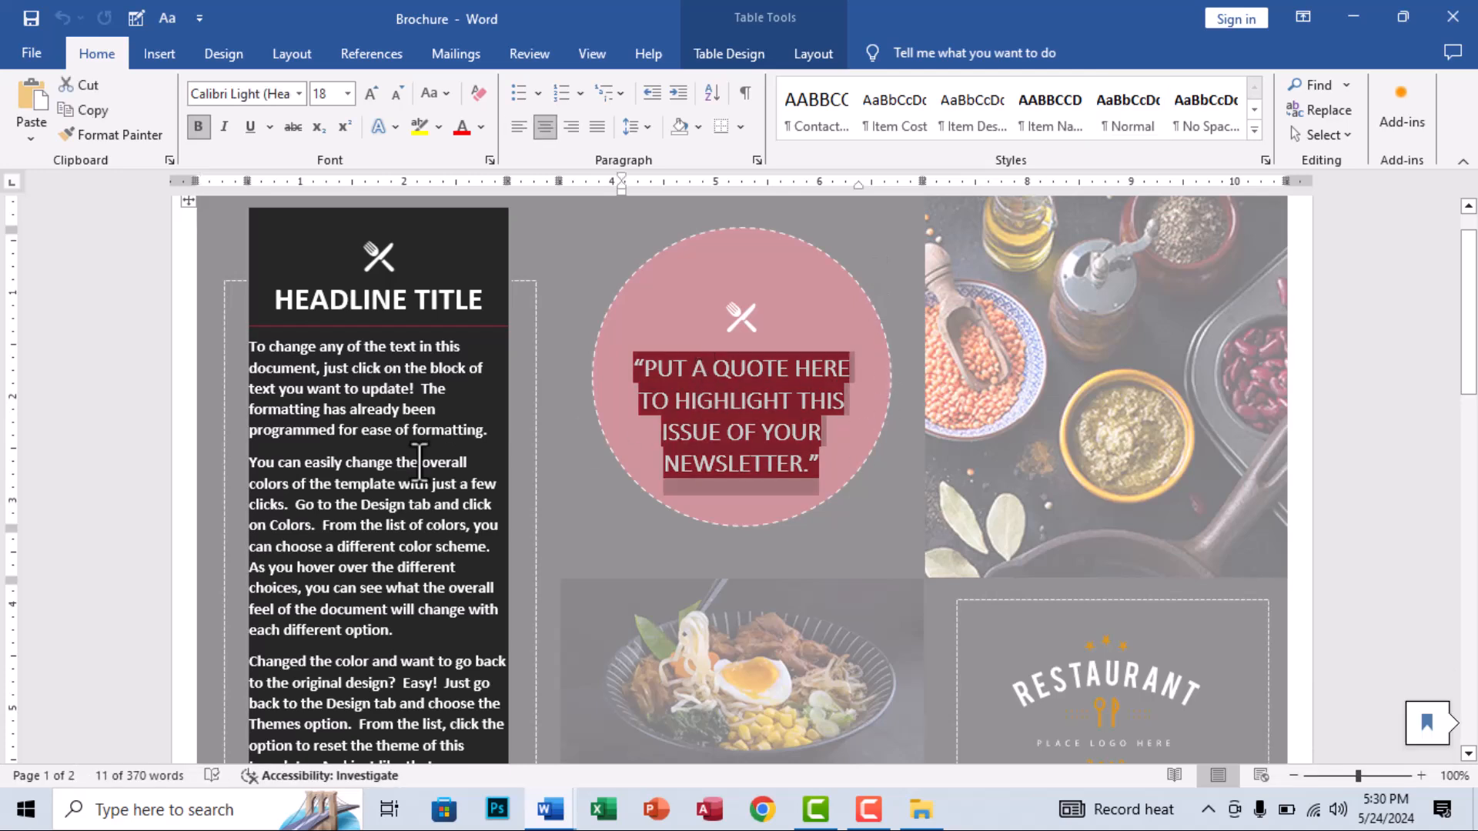
{"action": "triple_click", "coordinate": [373, 308]}
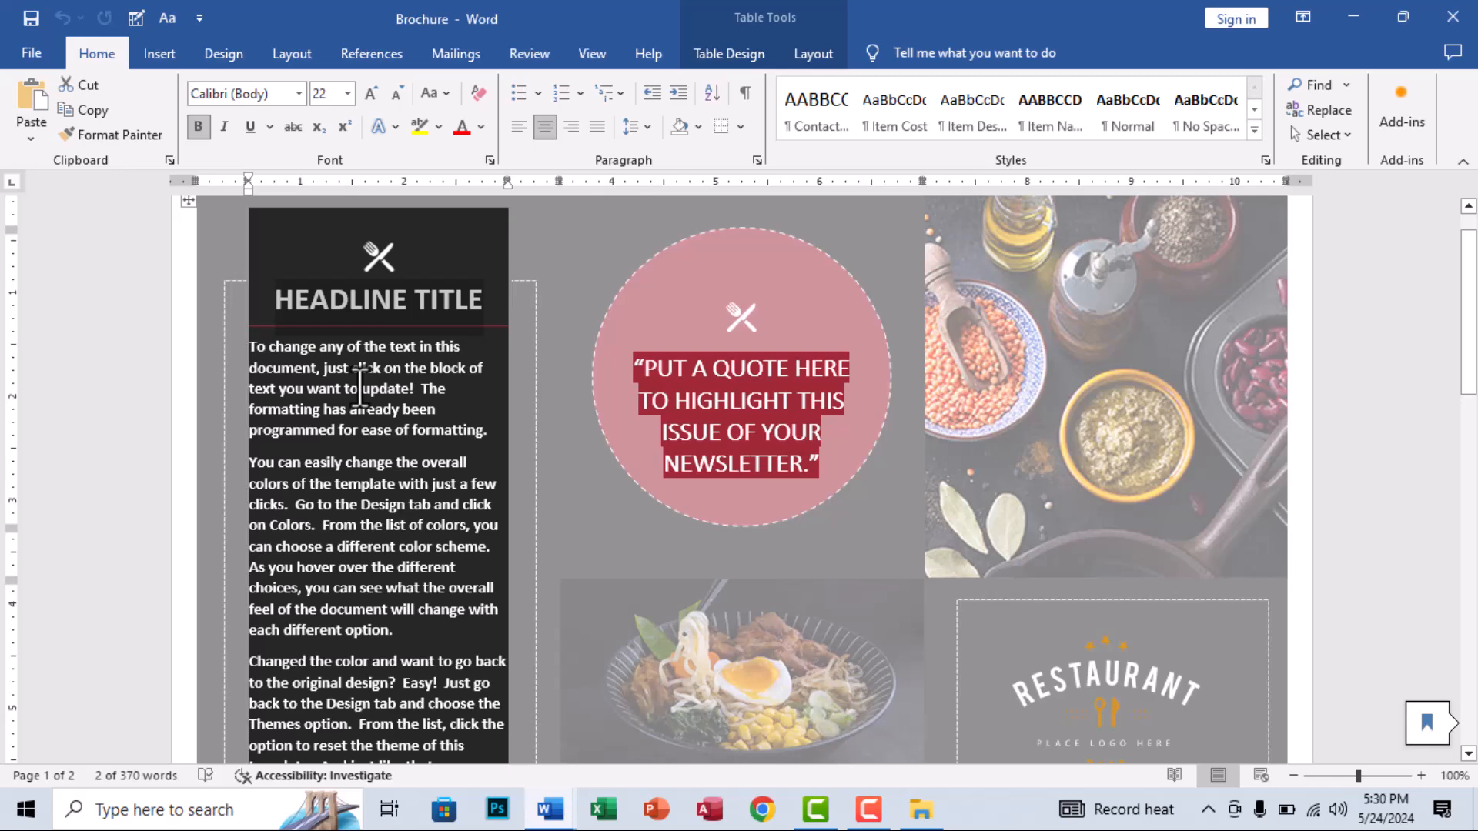
{"action": "scroll", "coordinate": [359, 393], "scroll_direction": "down", "scroll_amount": 5}
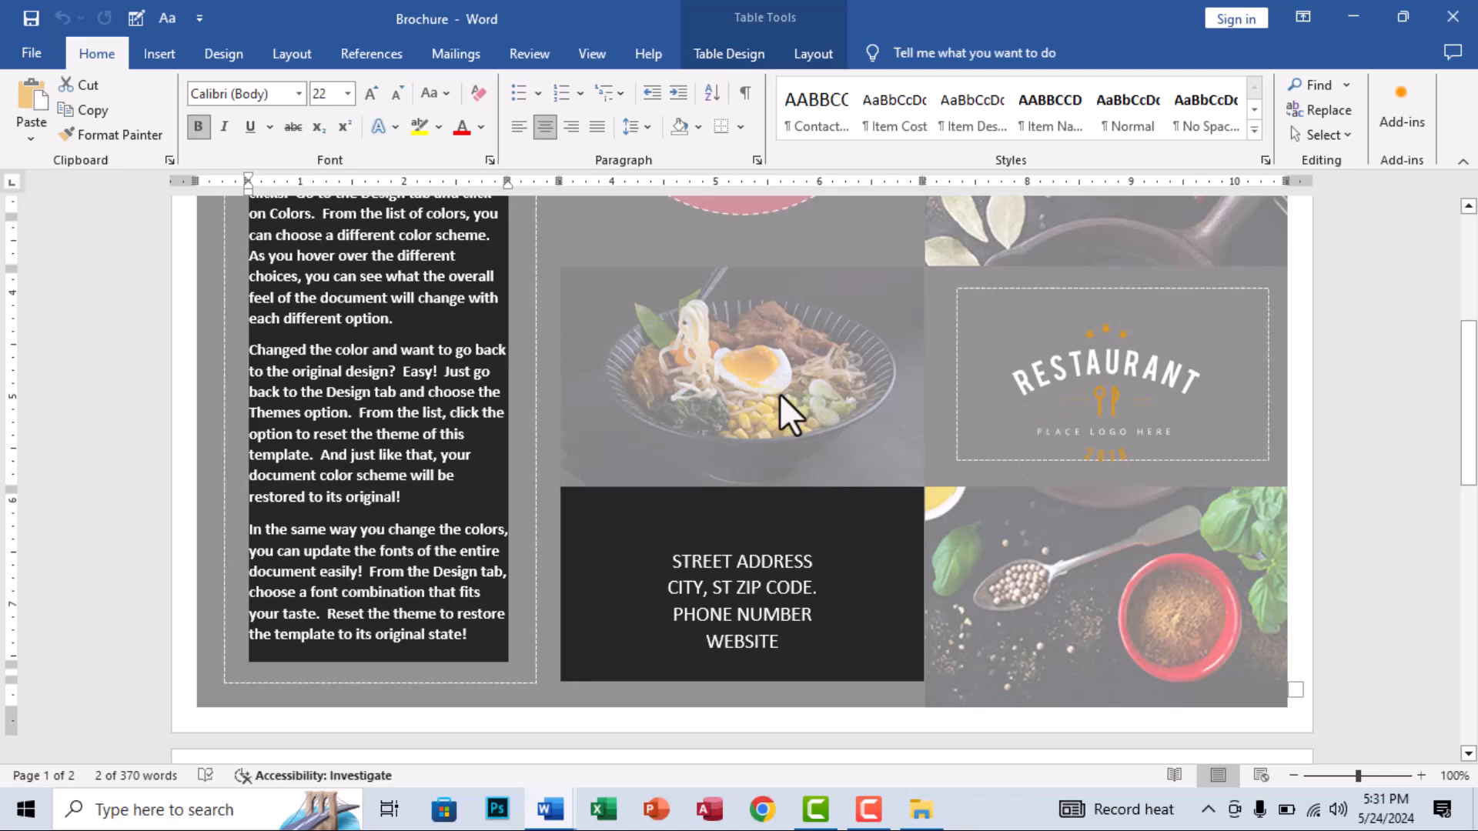
{"action": "left_click", "coordinate": [1452, 17]}
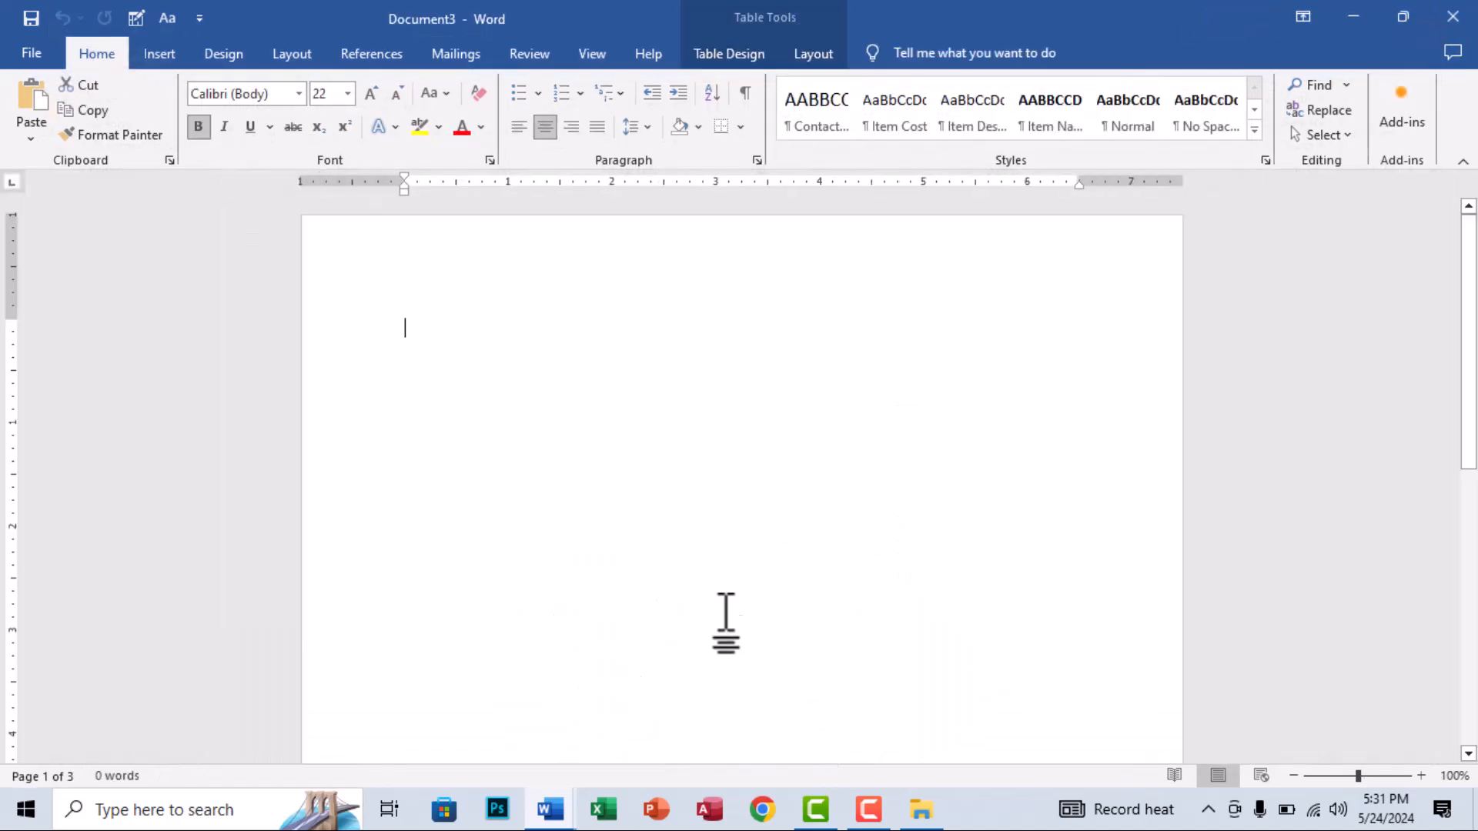
{"action": "scroll", "coordinate": [713, 586], "scroll_direction": "down", "scroll_amount": 7}
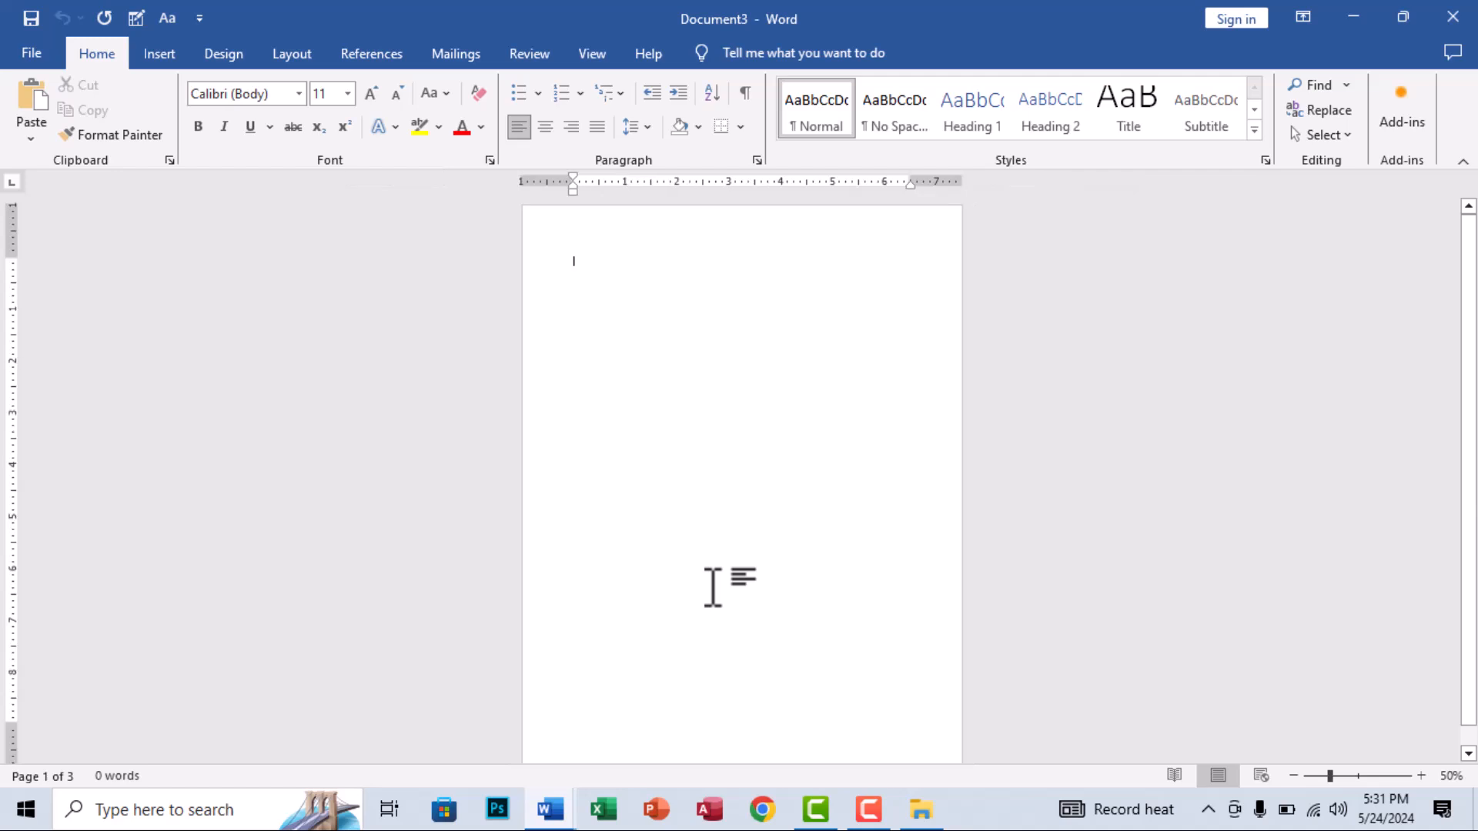
{"action": "scroll", "coordinate": [714, 587], "scroll_direction": "up", "scroll_amount": 2}
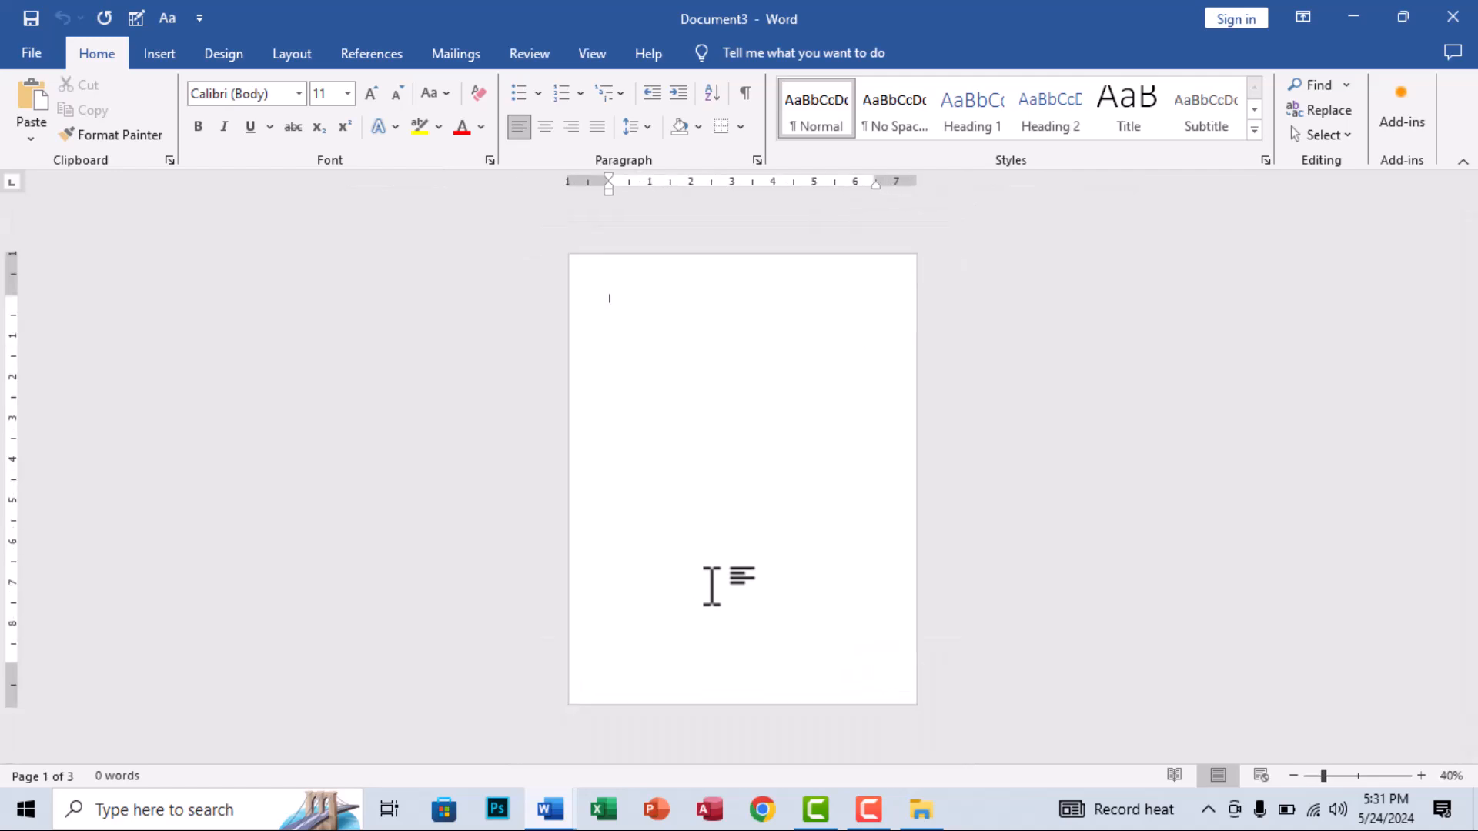
{"action": "left_click", "coordinate": [214, 56]}
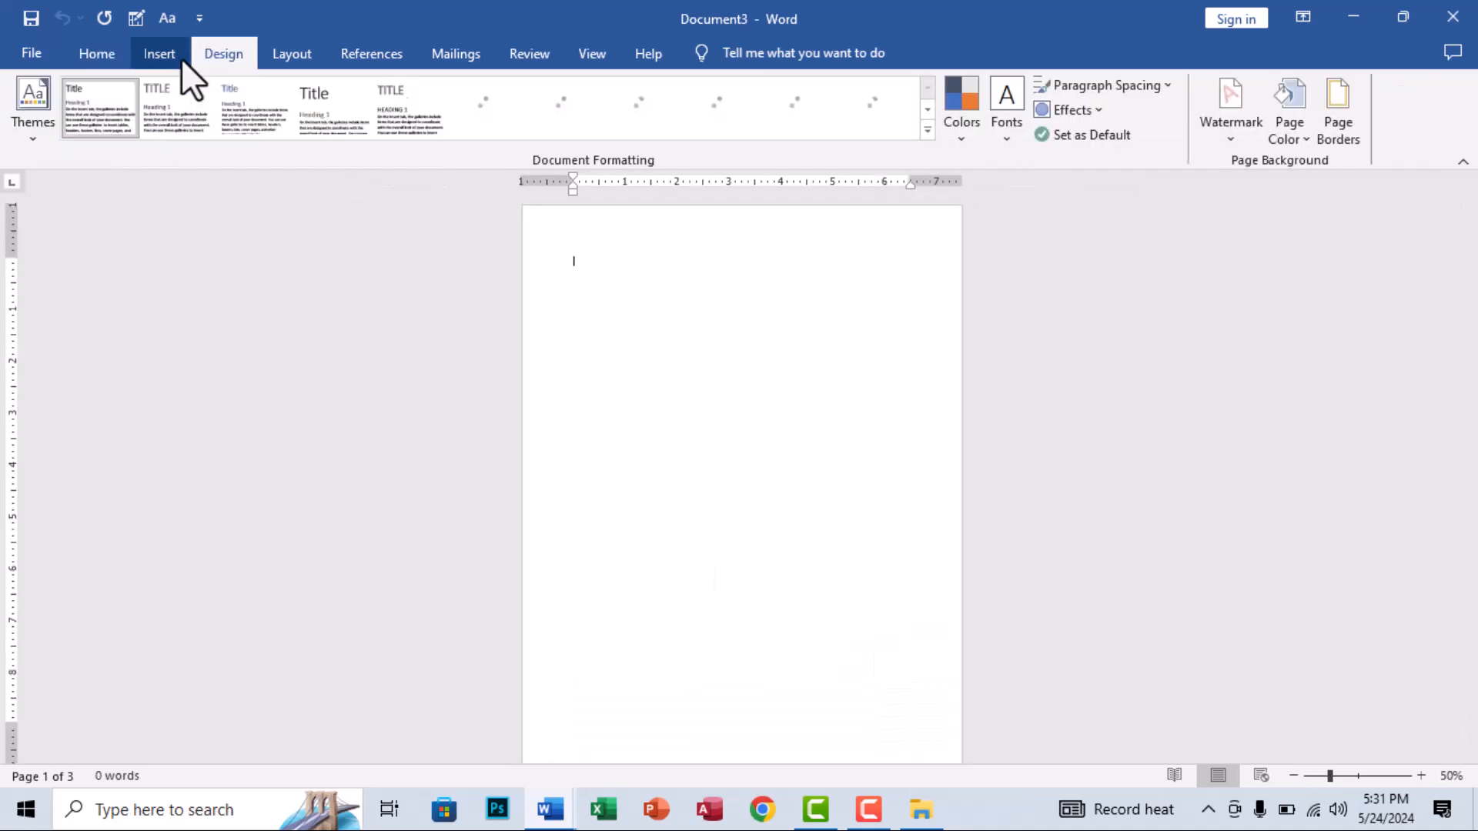
{"action": "left_click", "coordinate": [179, 55]}
{"action": "left_click", "coordinate": [284, 110]}
{"action": "left_click", "coordinate": [329, 224]}
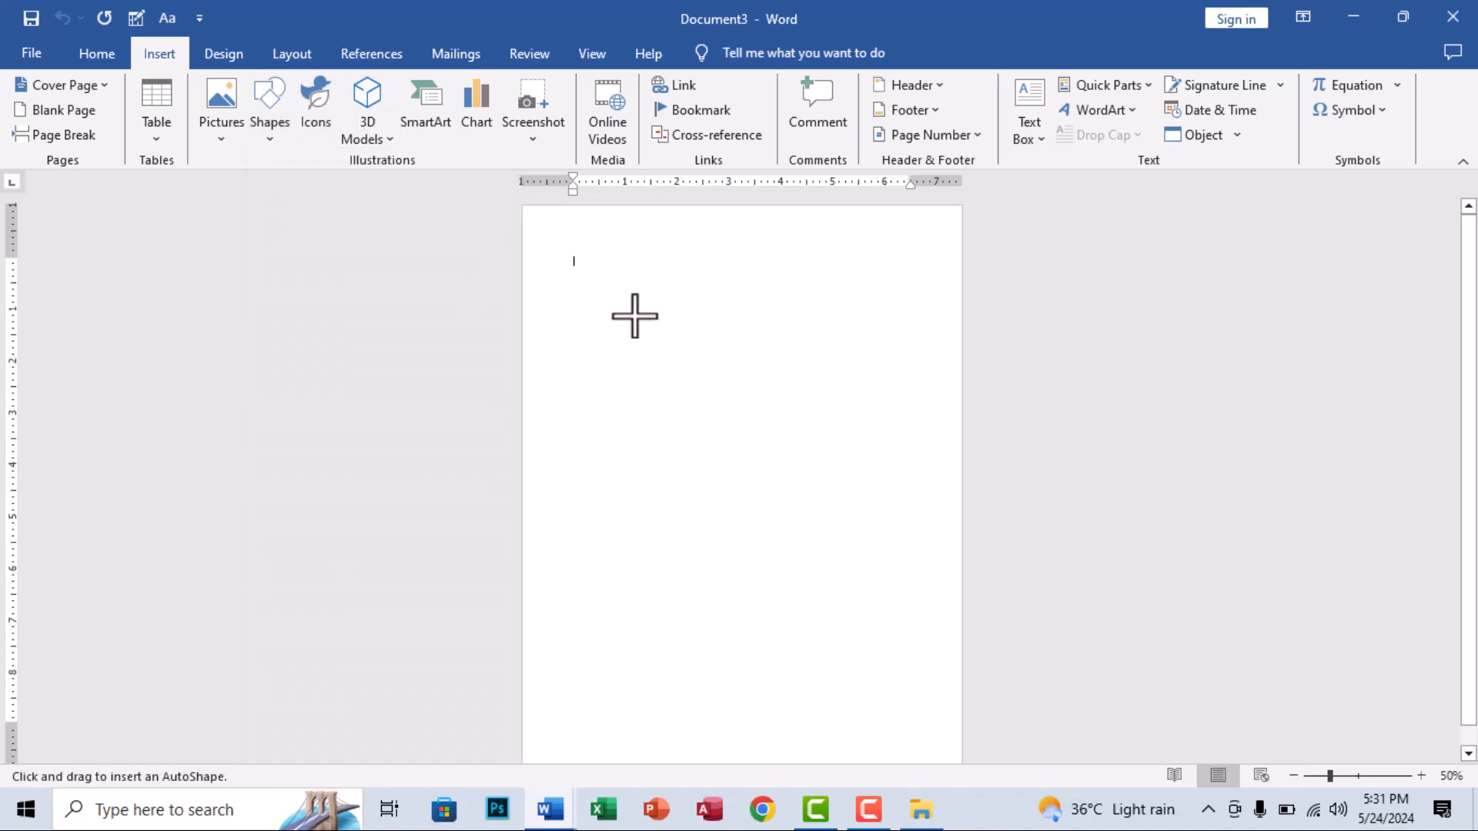
{"action": "key", "text": "Escape"}
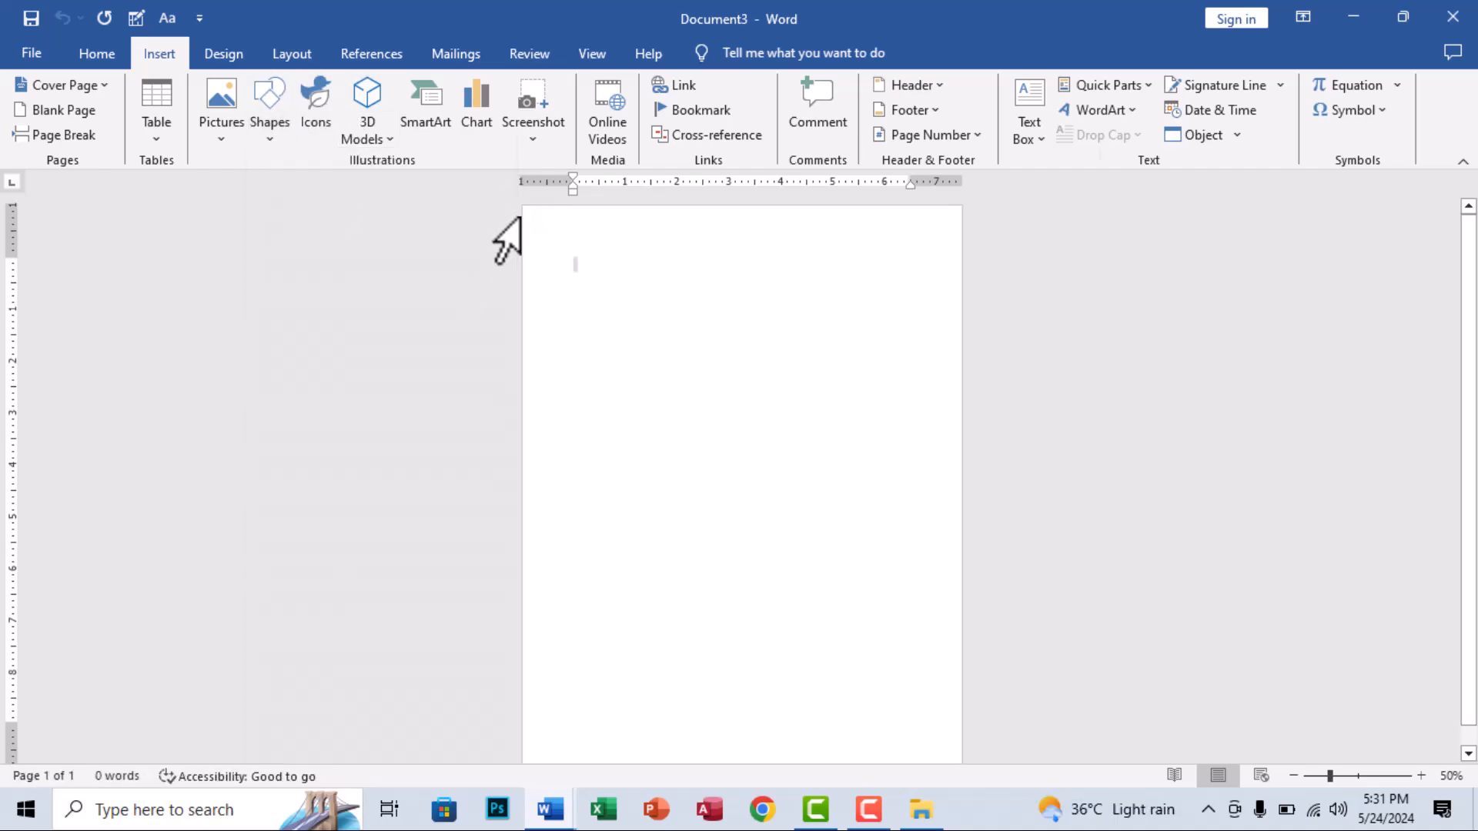
- Draw a rectangle about 2.21" high and 9.31" wide and position it across the full width of the page's top edge
{"action": "left_click", "coordinate": [268, 121]}
{"action": "left_click", "coordinate": [320, 186]}
{"action": "mouse_move", "coordinate": [554, 231]}
{"action": "left_mouse_down"}
{"action": "mouse_move", "coordinate": [972, 392]}
{"action": "mouse_move", "coordinate": [1038, 346]}
{"action": "left_mouse_up"}
{"action": "mouse_move", "coordinate": [858, 312]}
{"action": "left_mouse_down"}
{"action": "mouse_move", "coordinate": [802, 287]}
{"action": "mouse_move", "coordinate": [850, 257]}
{"action": "left_mouse_up"}
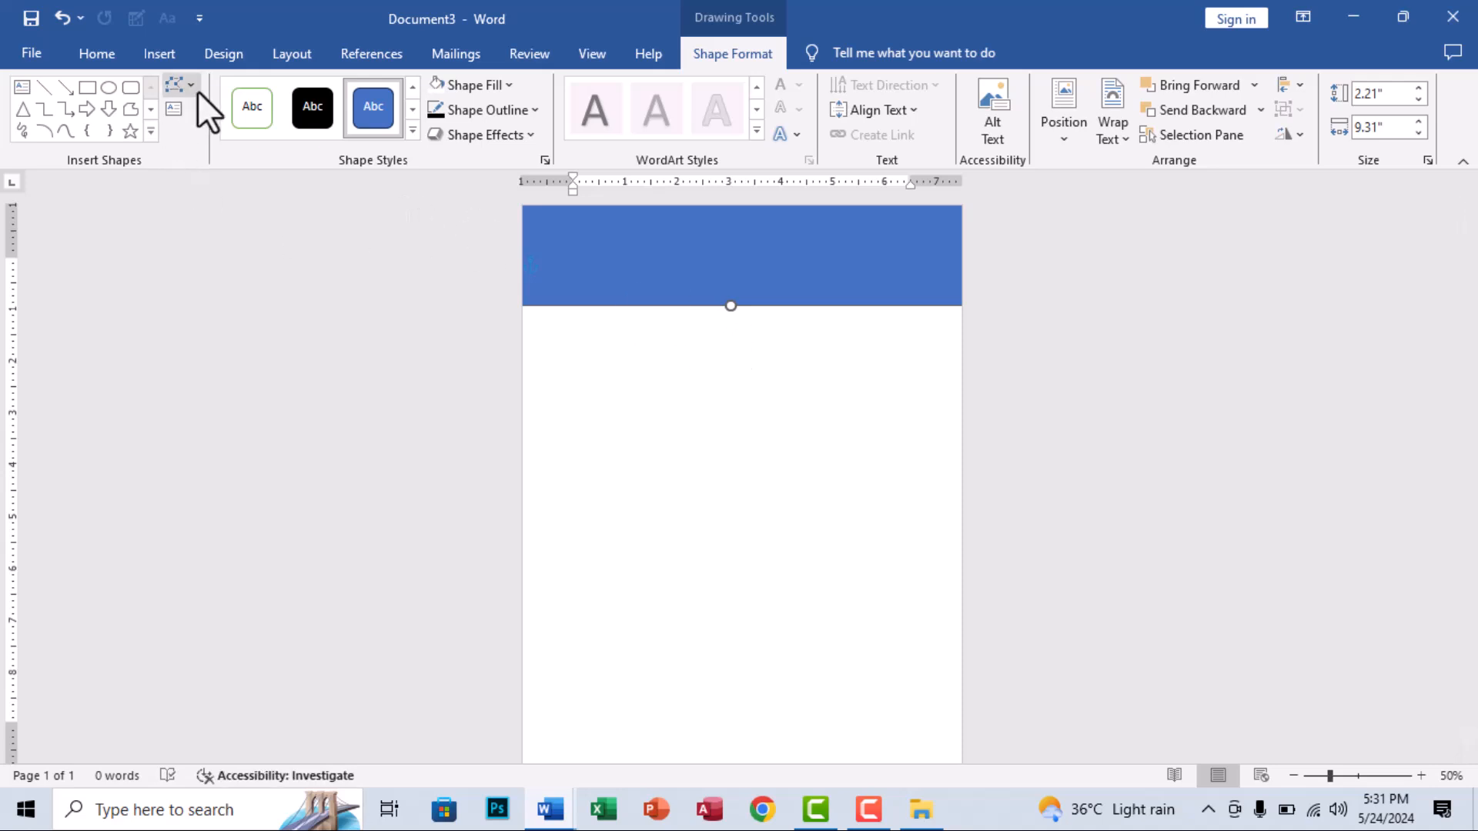
- Edit the rectangle's points, adding one at the middle of its lower edge and pulling both its handles upward and outward to form two arches
{"action": "left_click", "coordinate": [177, 86]}
{"action": "left_click", "coordinate": [223, 140]}
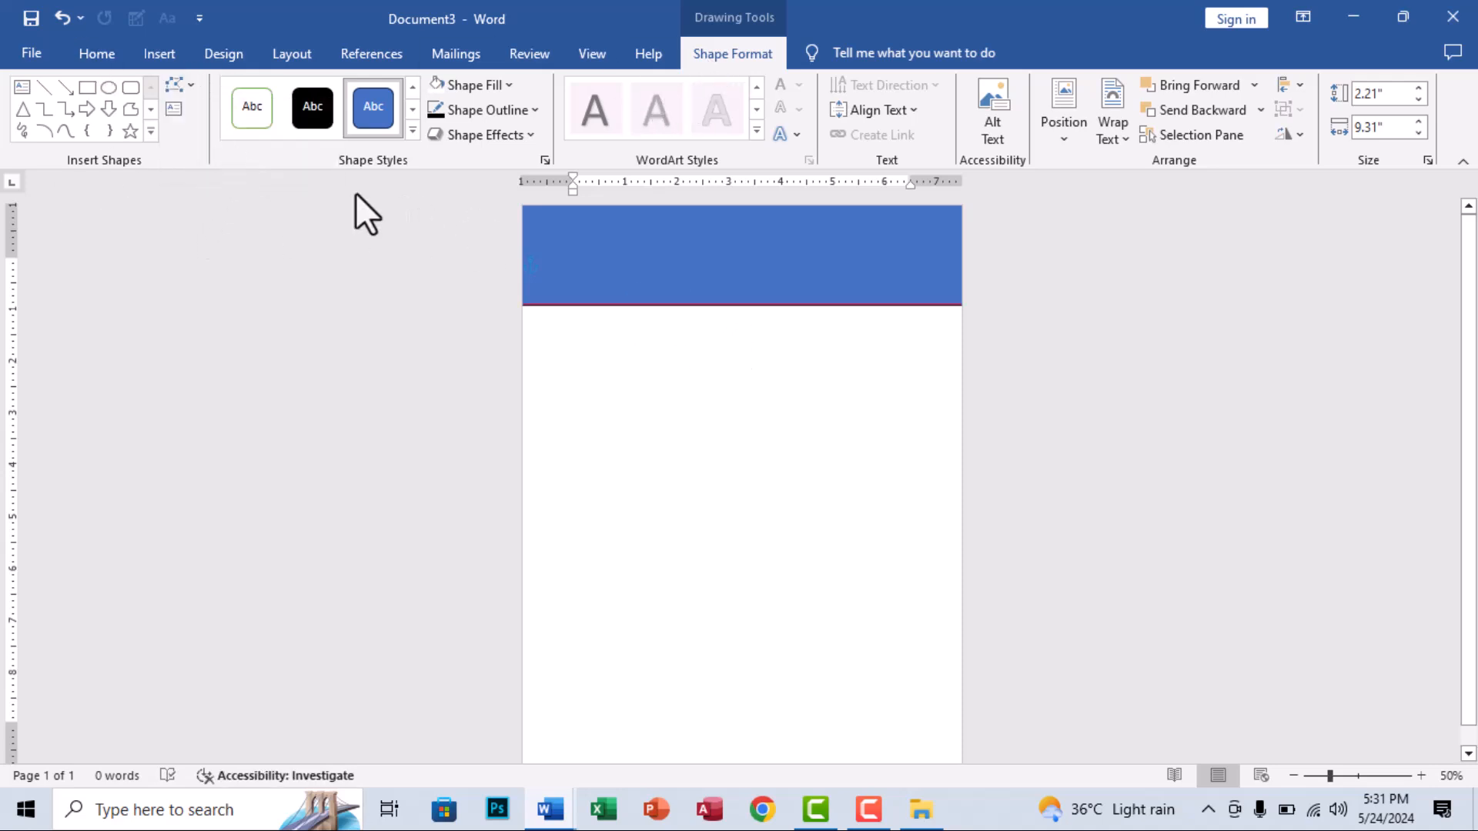
{"action": "right_click", "coordinate": [722, 306]}
{"action": "left_click", "coordinate": [776, 316]}
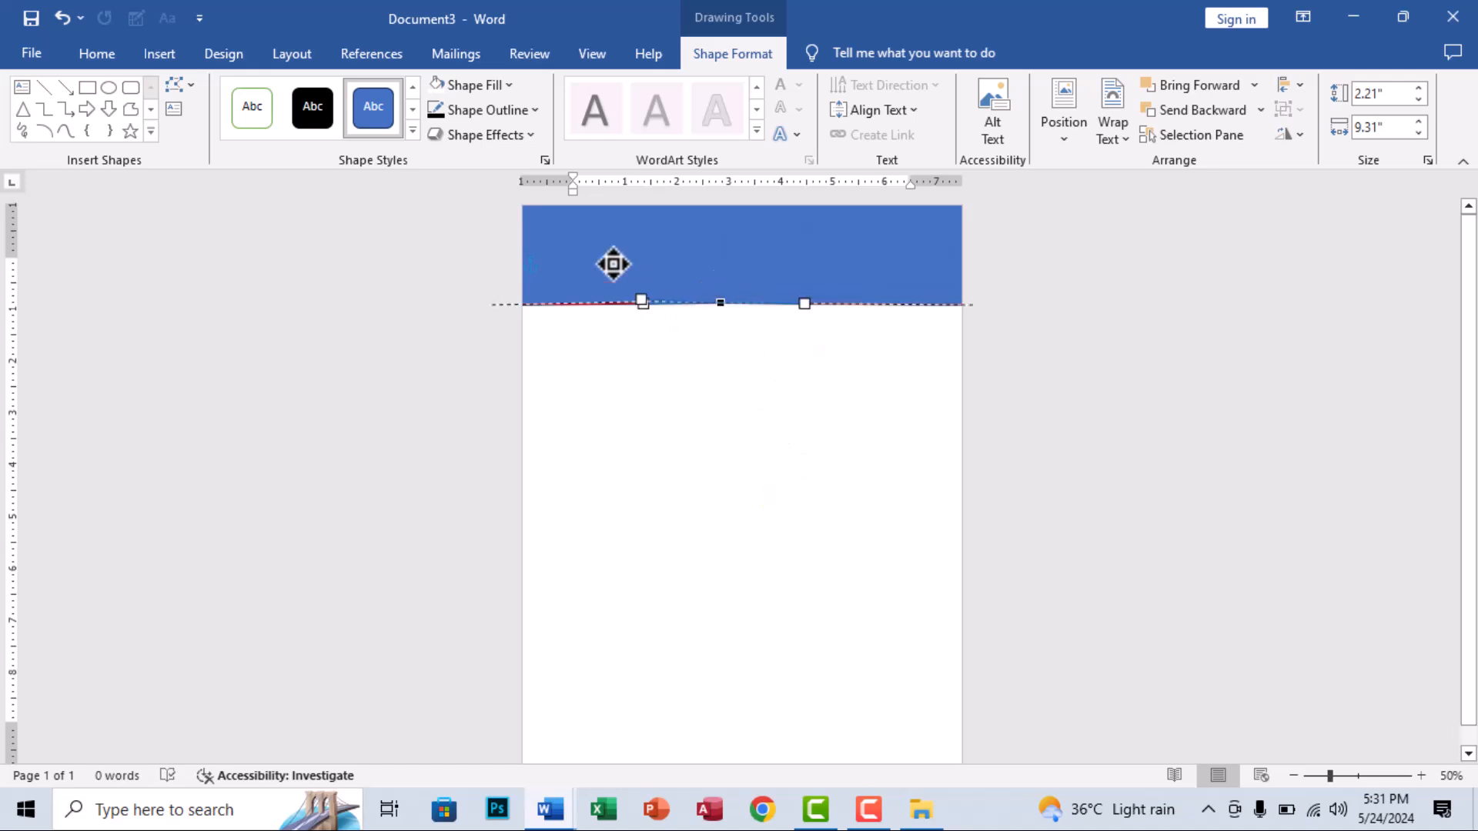
{"action": "left_click_drag", "start_coordinate": [643, 303], "coordinate": [601, 237]}
{"action": "left_click_drag", "start_coordinate": [802, 304], "coordinate": [853, 239]}
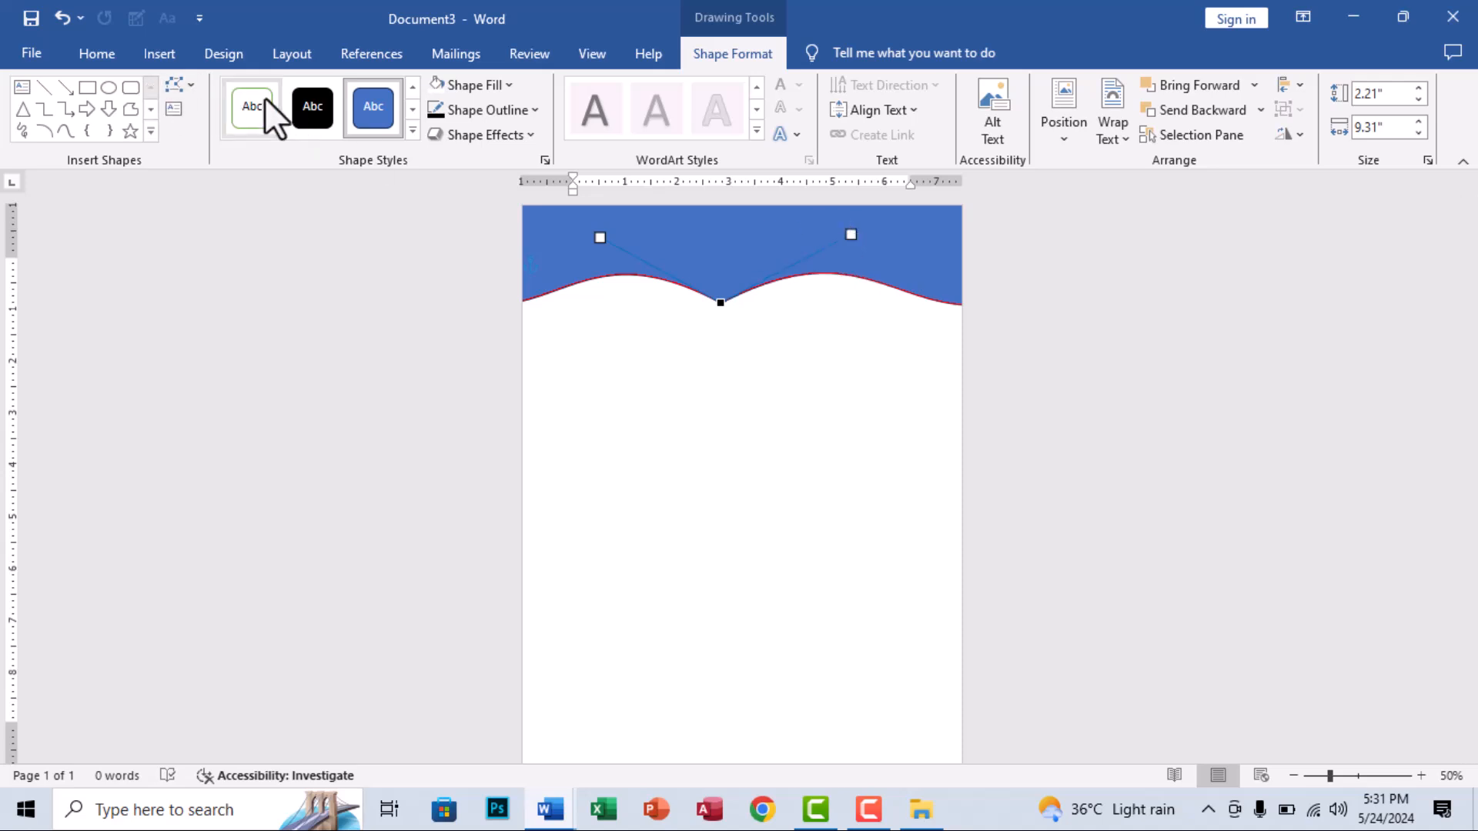
- Fill the wavy banner with standard dark blue and remove its outline
{"action": "left_click", "coordinate": [483, 89]}
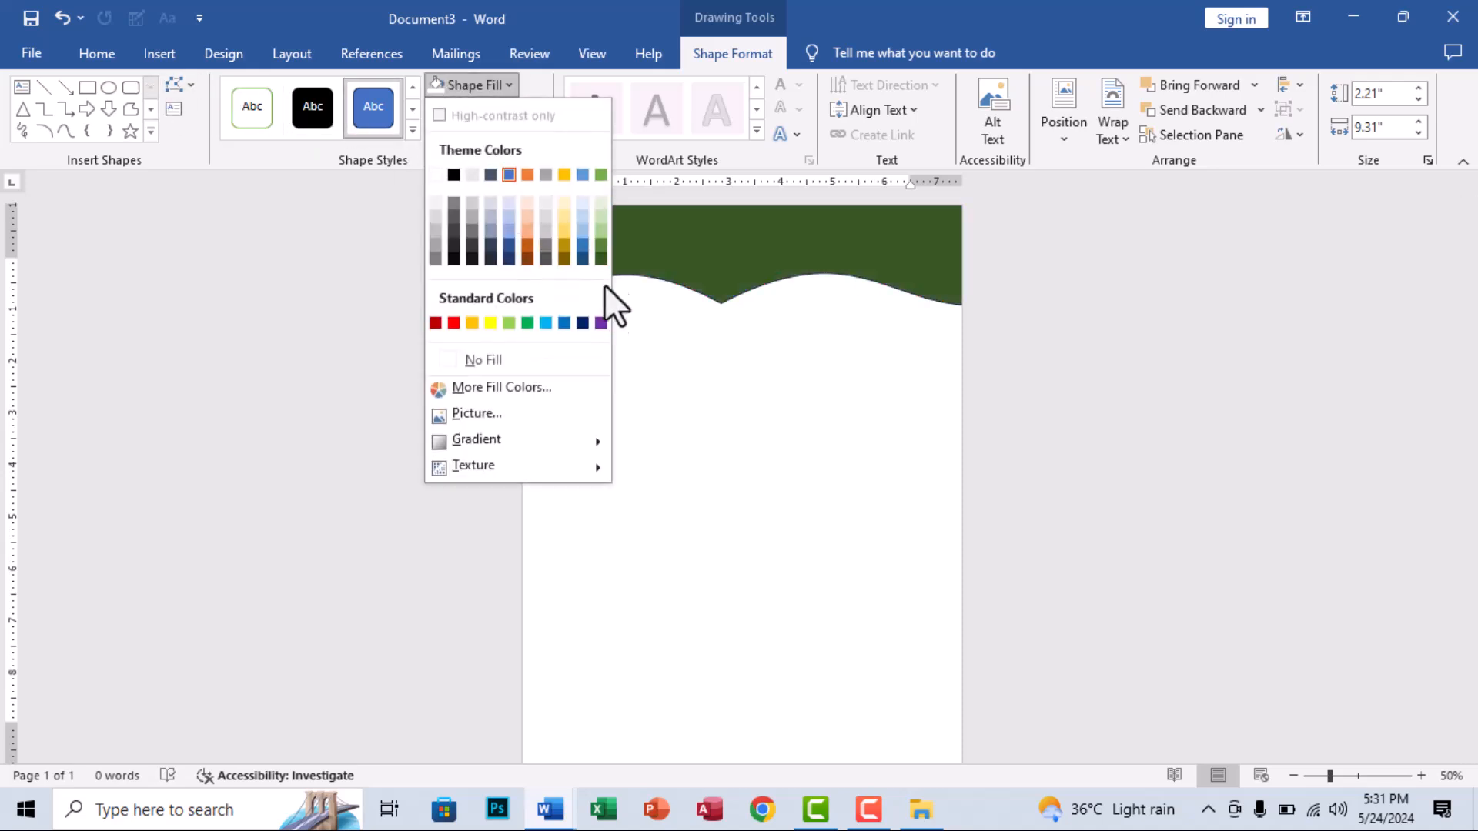
{"action": "left_click", "coordinate": [586, 330]}
{"action": "left_click", "coordinate": [729, 222]}
{"action": "left_click", "coordinate": [528, 115]}
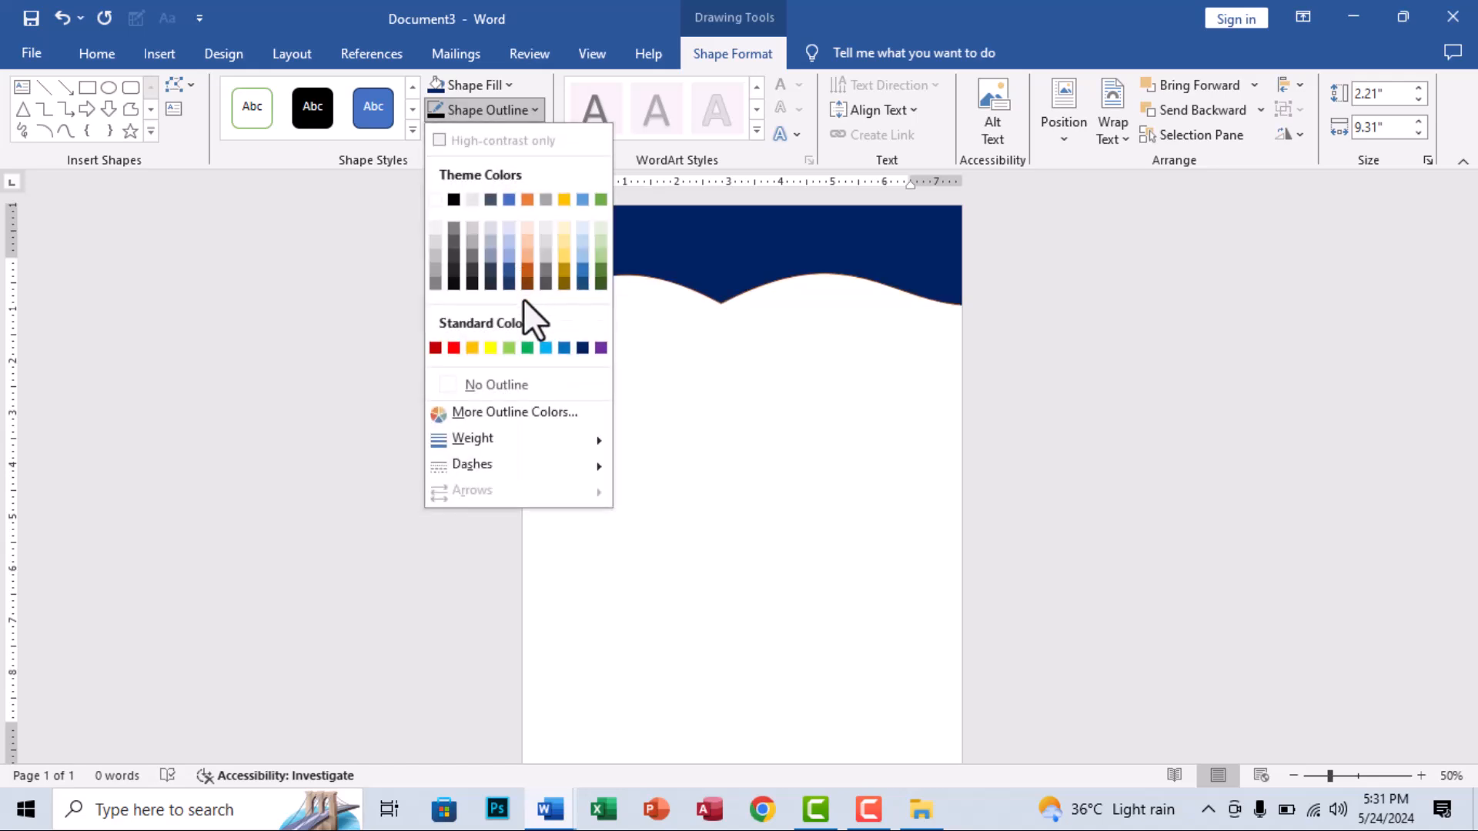
{"action": "left_click", "coordinate": [511, 381]}
- Place a copy of the wavy banner slightly lower behind the original and fill it with yellow to form a thin band along the arches
{"action": "mouse_move", "coordinate": [802, 221]}
{"action": "left_mouse_down"}
{"action": "mouse_move", "coordinate": [791, 270]}
{"action": "mouse_move", "coordinate": [793, 245]}
{"action": "left_mouse_up"}
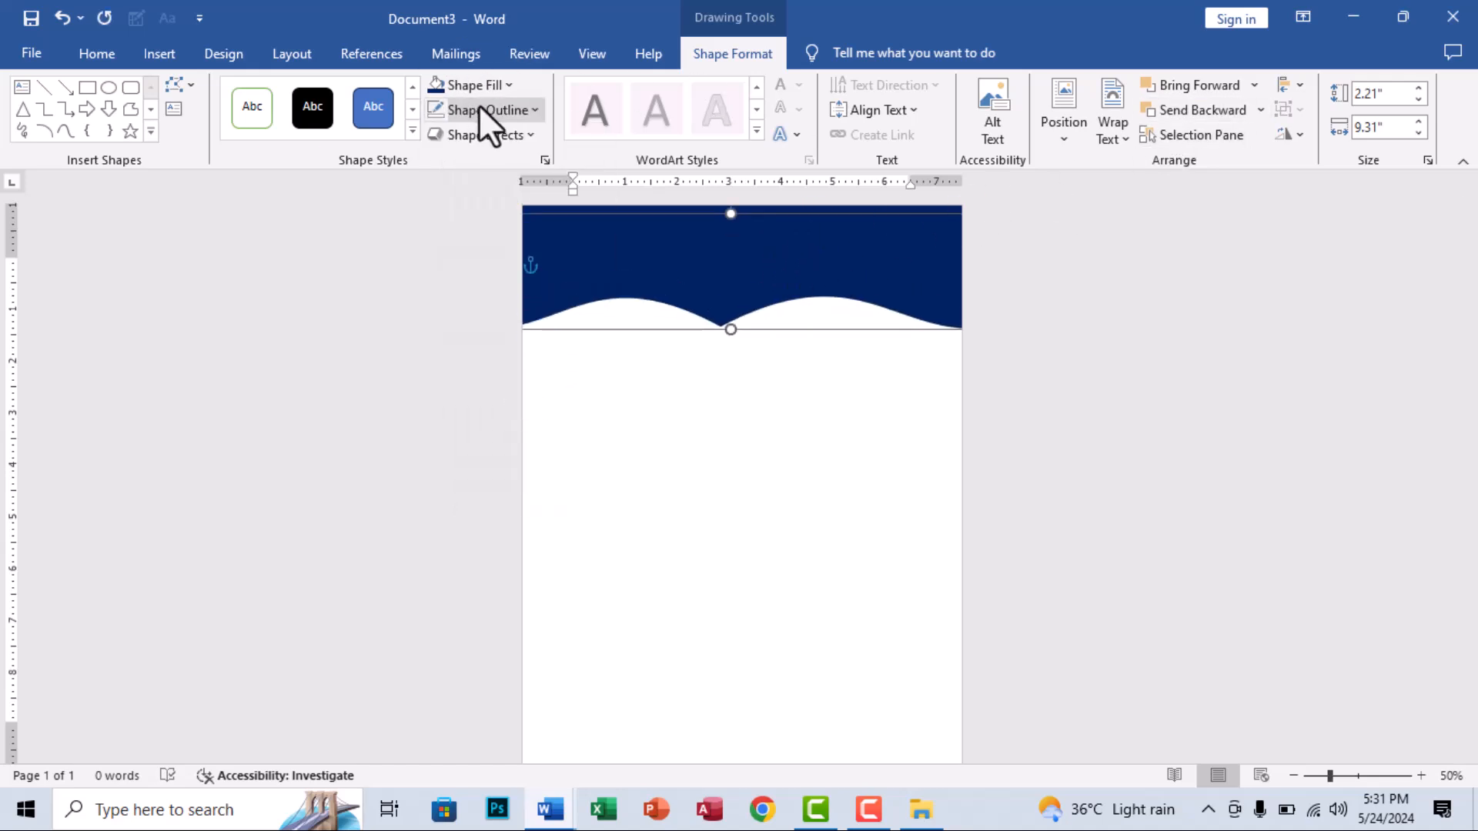
{"action": "left_click", "coordinate": [479, 110]}
{"action": "left_click", "coordinate": [475, 85]}
{"action": "left_click", "coordinate": [490, 325]}
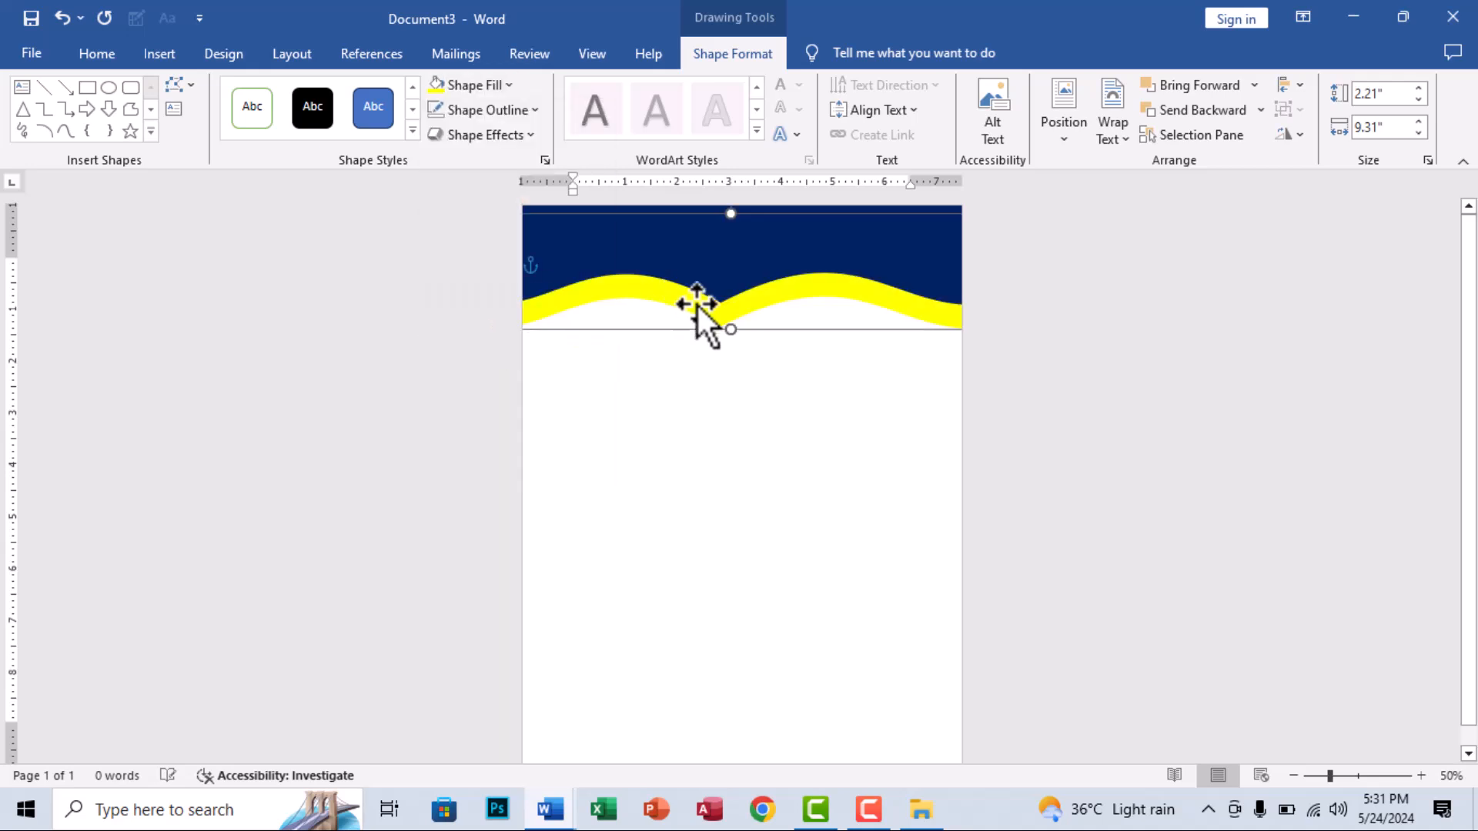
{"action": "left_click", "coordinate": [704, 404]}
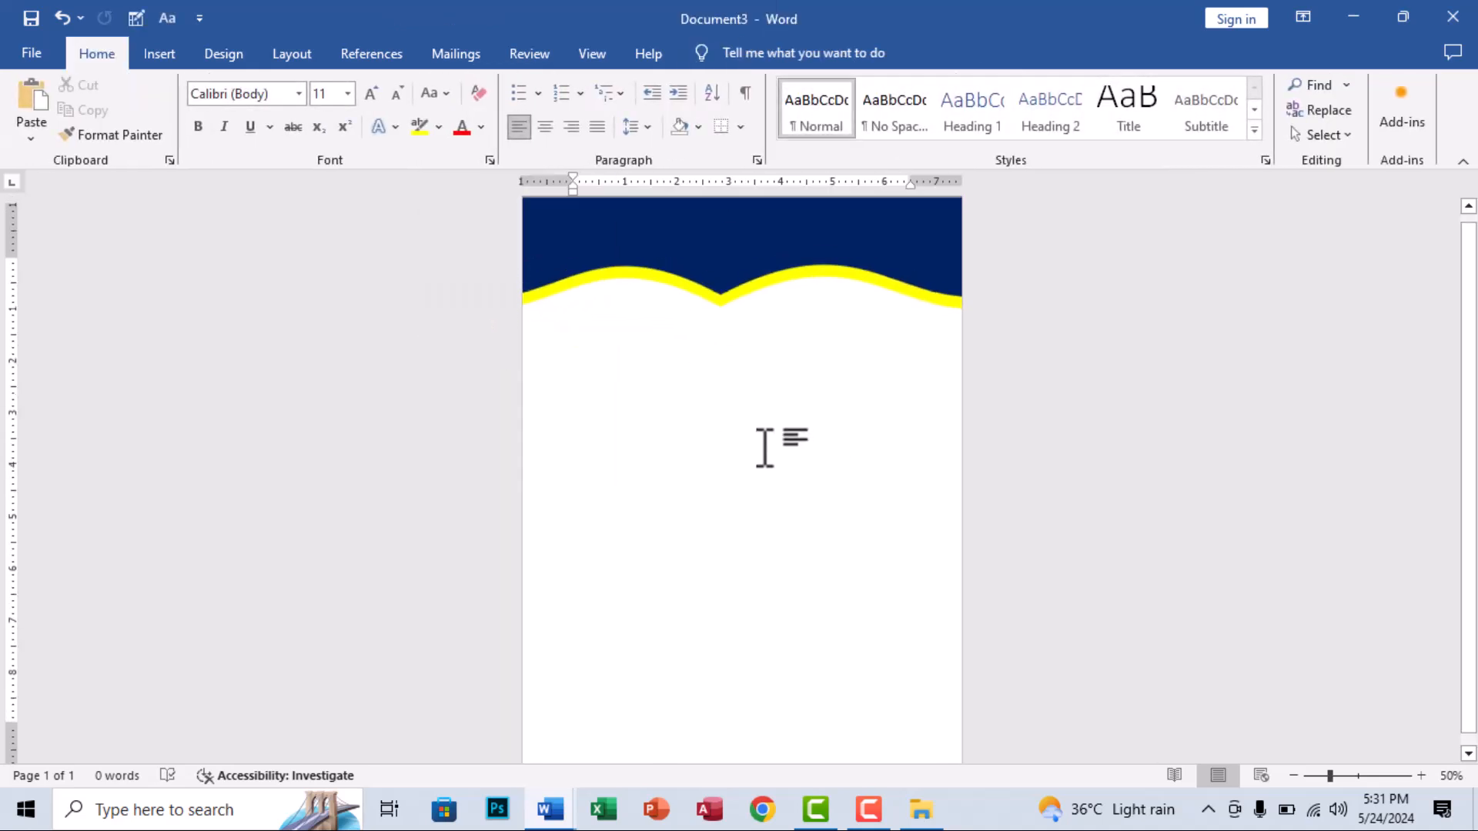
{"action": "scroll", "coordinate": [730, 442], "scroll_direction": "up", "scroll_amount": 9, "text": "ctrl"}
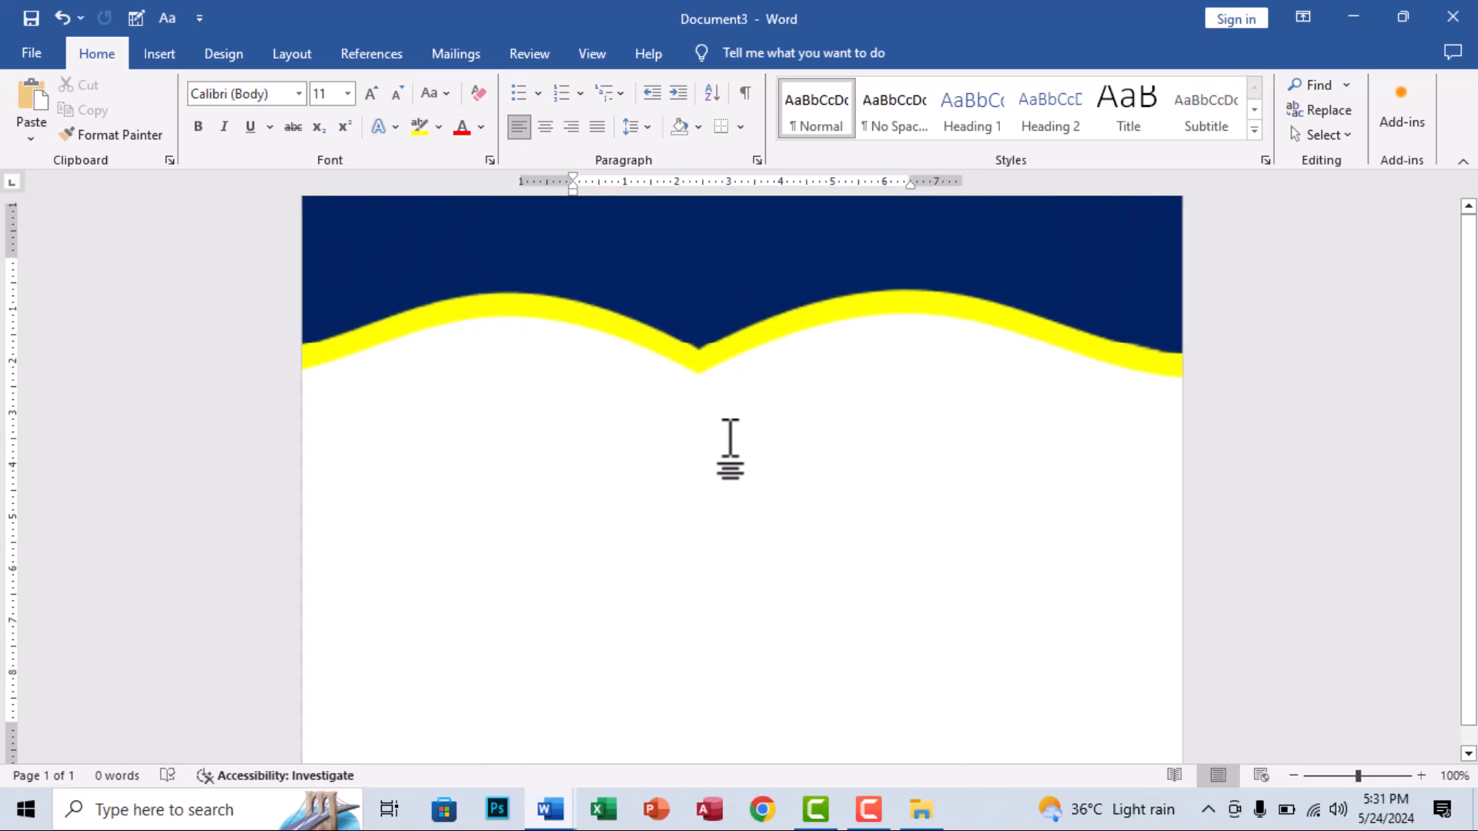
{"action": "scroll", "coordinate": [729, 446], "scroll_direction": "down", "scroll_amount": 3}
{"action": "scroll", "coordinate": [730, 447], "scroll_direction": "up", "scroll_amount": 4}
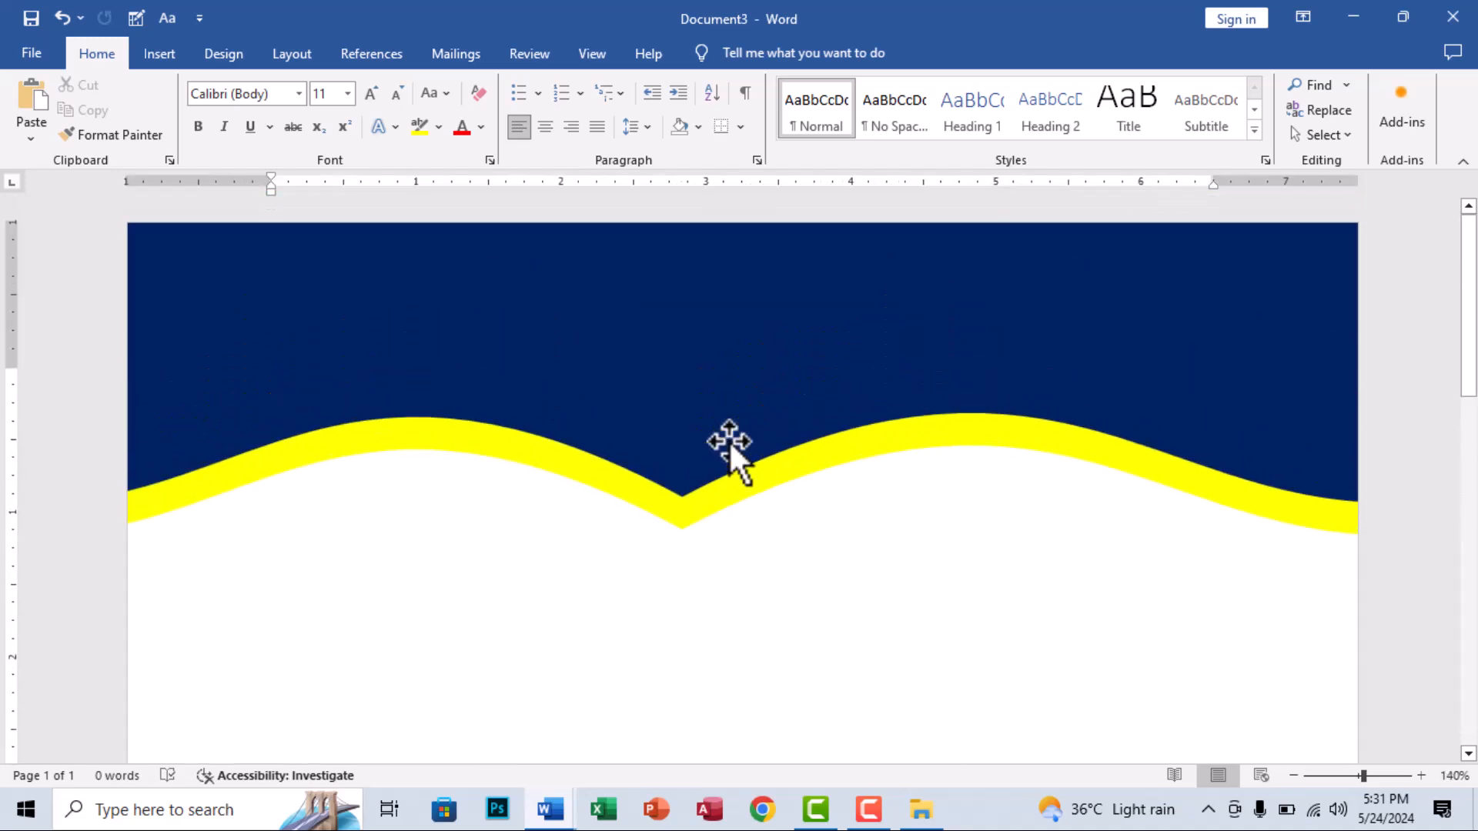
- Try changing the dark blue banner into other preset shapes, including a block right arrow, and undo the changes
{"action": "left_click", "coordinate": [710, 381]}
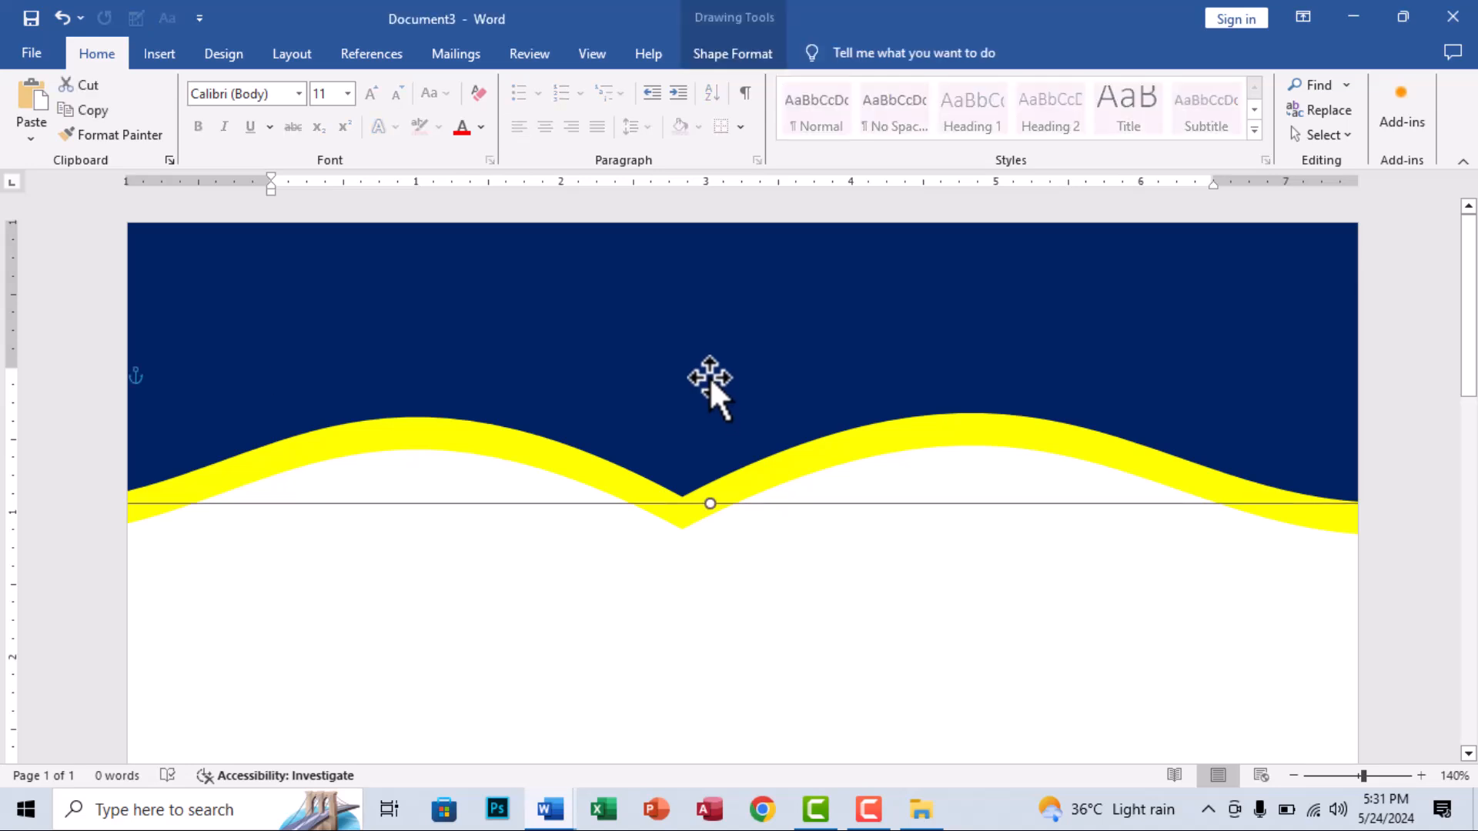
{"action": "left_click", "coordinate": [724, 48]}
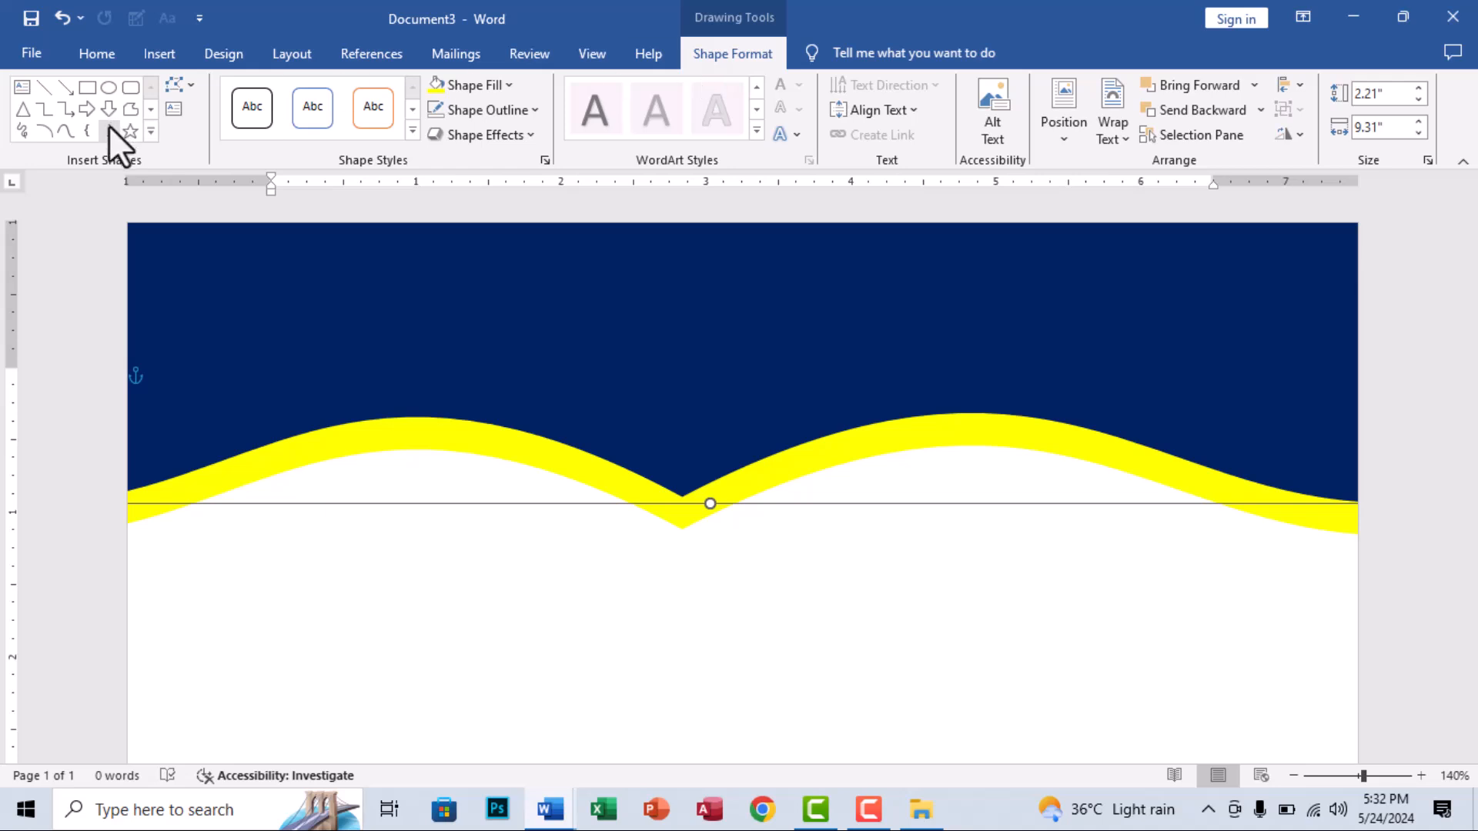
{"action": "left_click", "coordinate": [150, 131]}
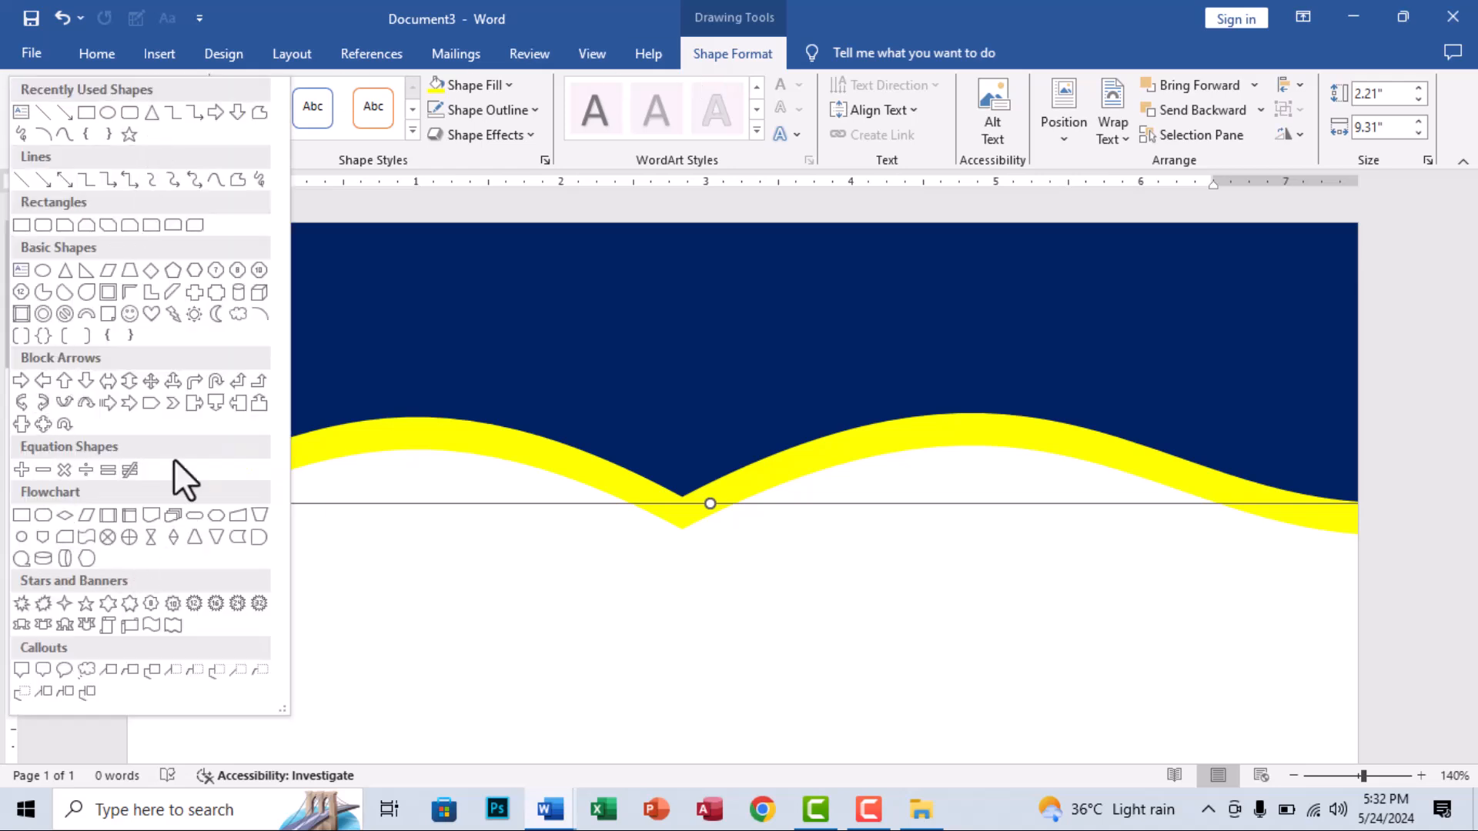
{"action": "left_click", "coordinate": [320, 263]}
{"action": "left_click", "coordinate": [193, 83]}
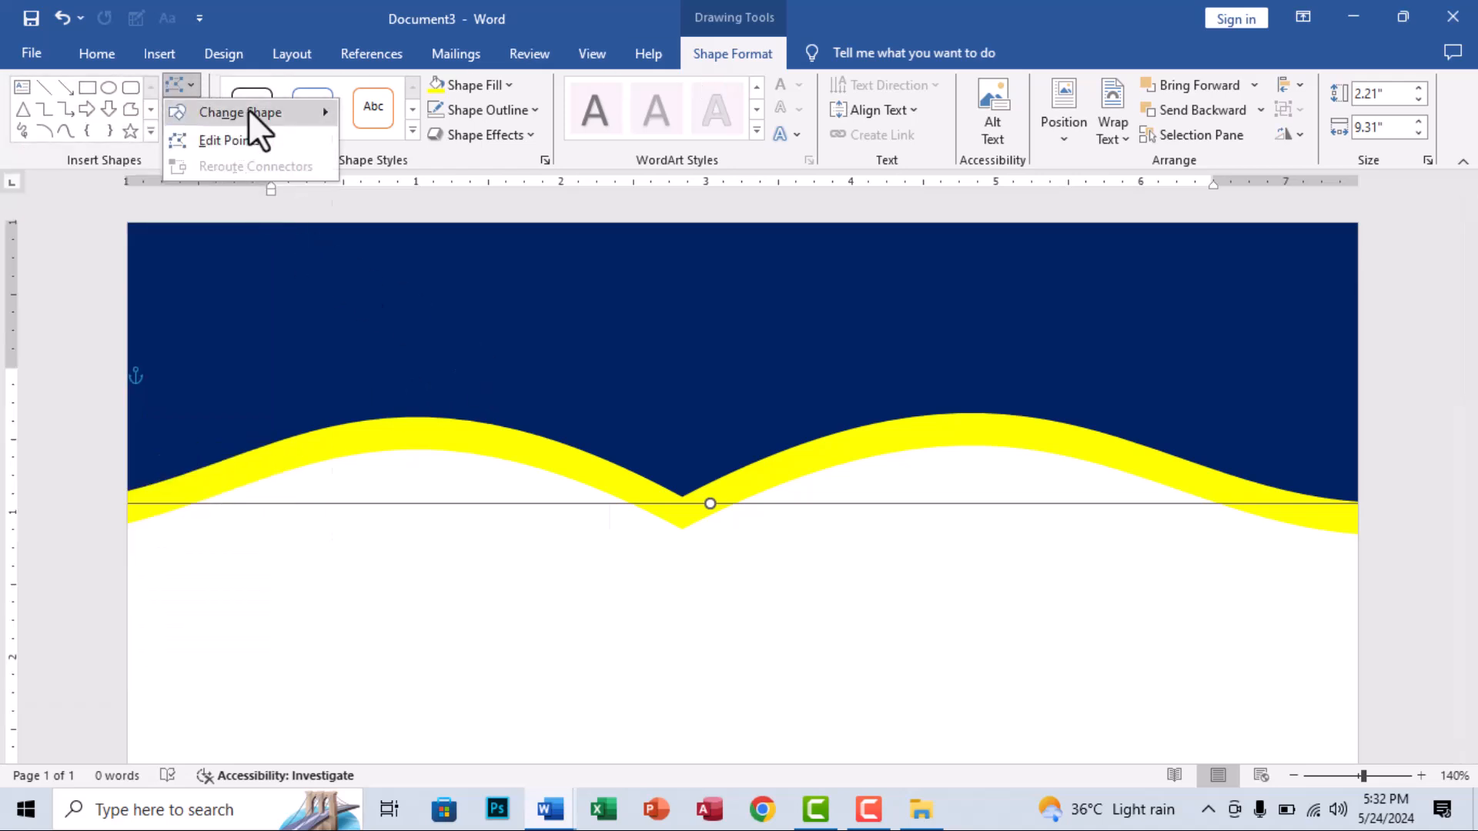
{"action": "mouse_move", "coordinate": [247, 112]}
{"action": "left_click", "coordinate": [523, 225]}
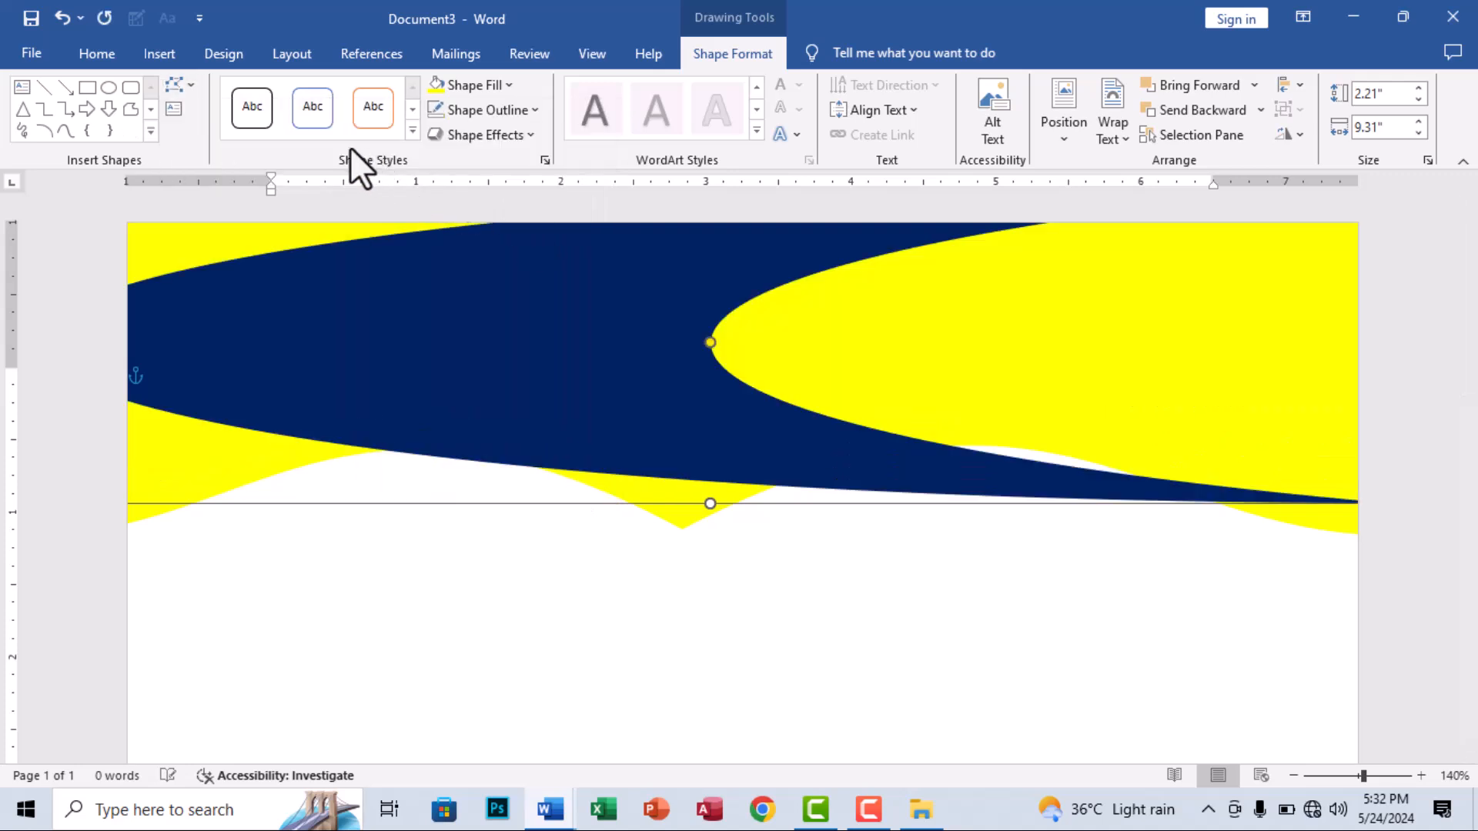
{"action": "left_click", "coordinate": [198, 85]}
{"action": "mouse_move", "coordinate": [254, 112]}
{"action": "left_click", "coordinate": [439, 313]}
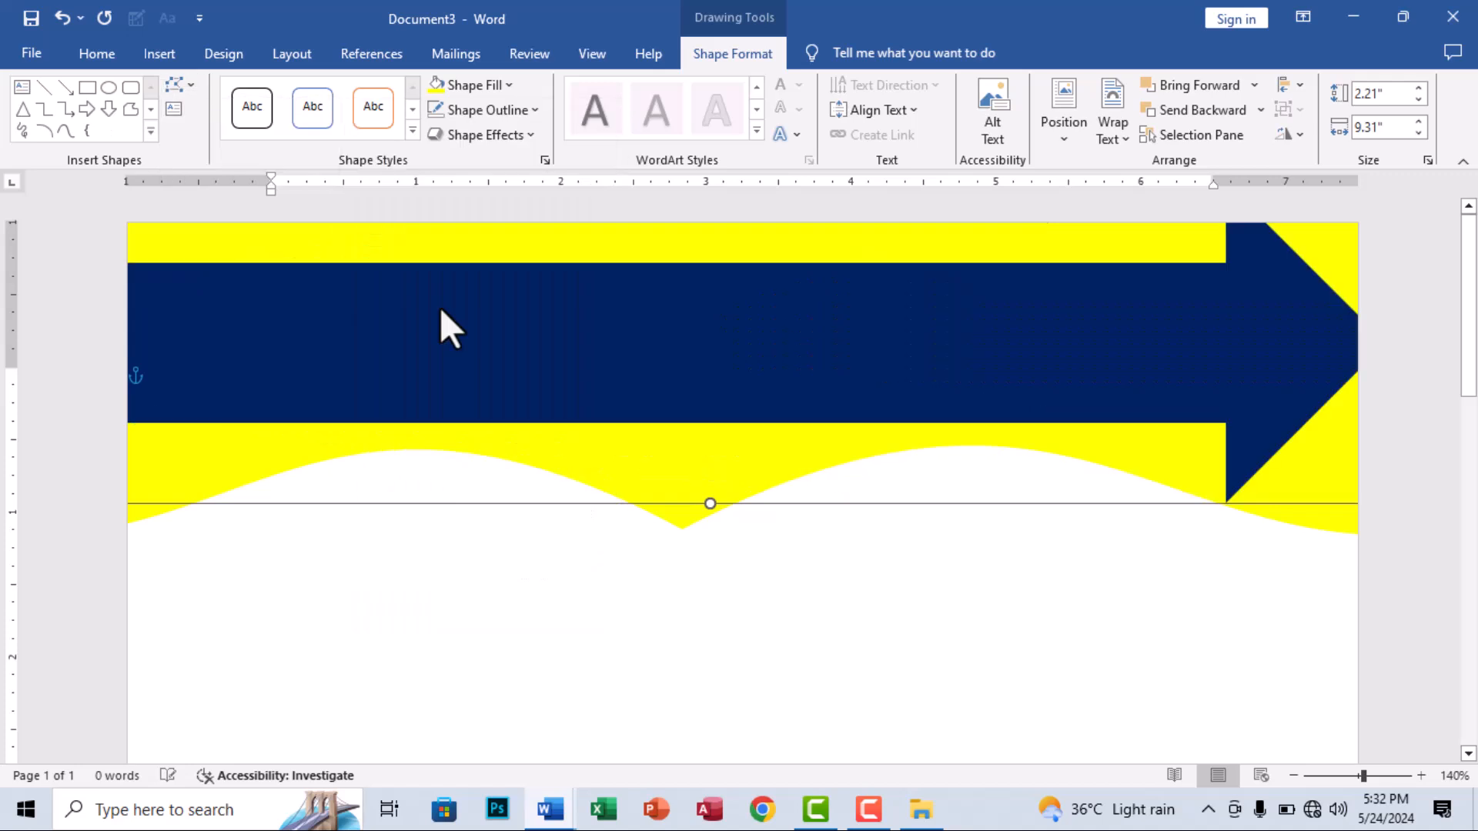
{"action": "key", "text": "ctrl+z"}
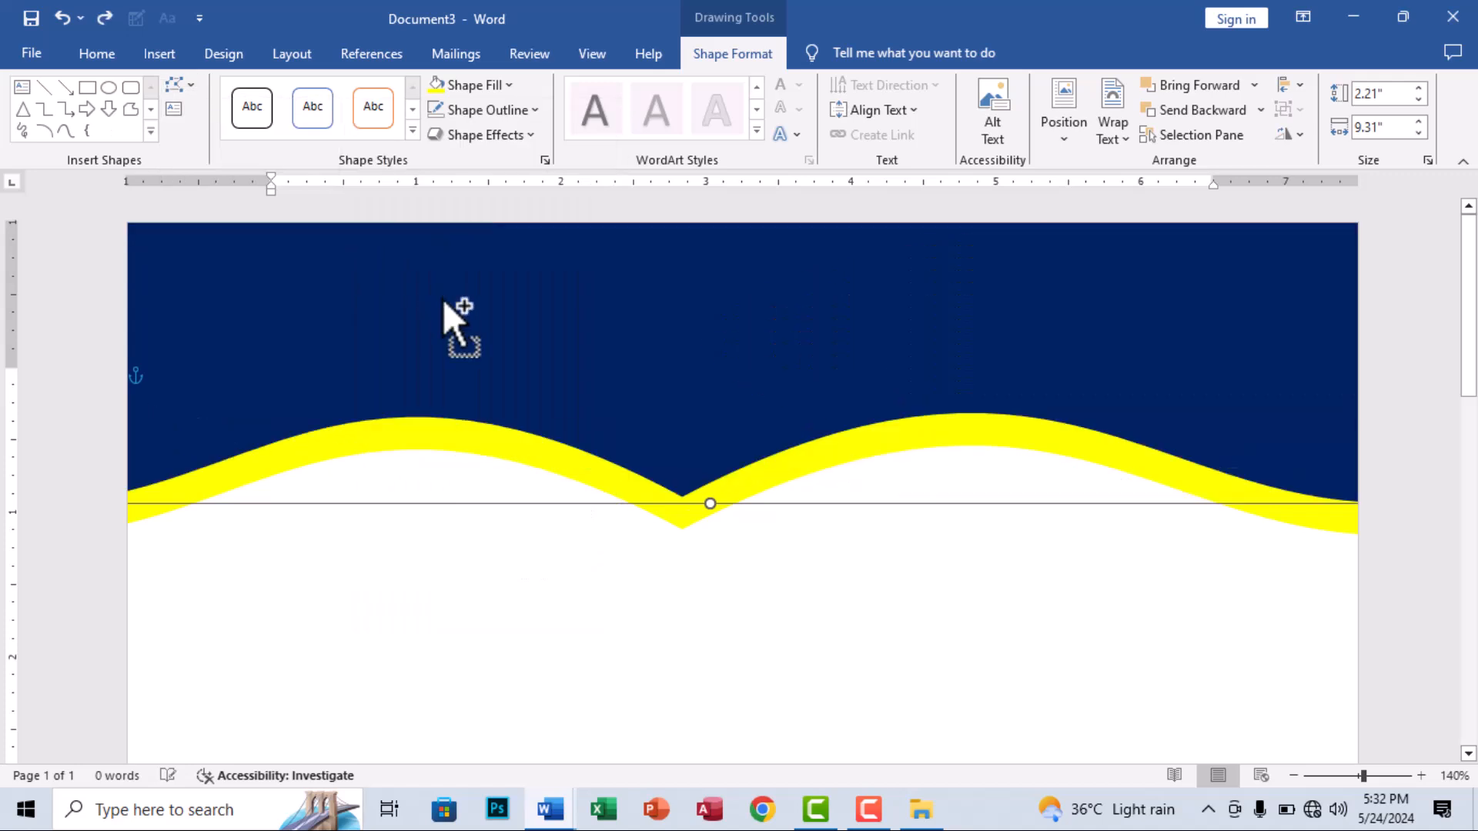
- Edit the dark blue banner's points, nudging the lower middle point and pulling both its handles outward and down to flatten the arches
{"action": "left_click", "coordinate": [182, 82]}
{"action": "mouse_move", "coordinate": [231, 113]}
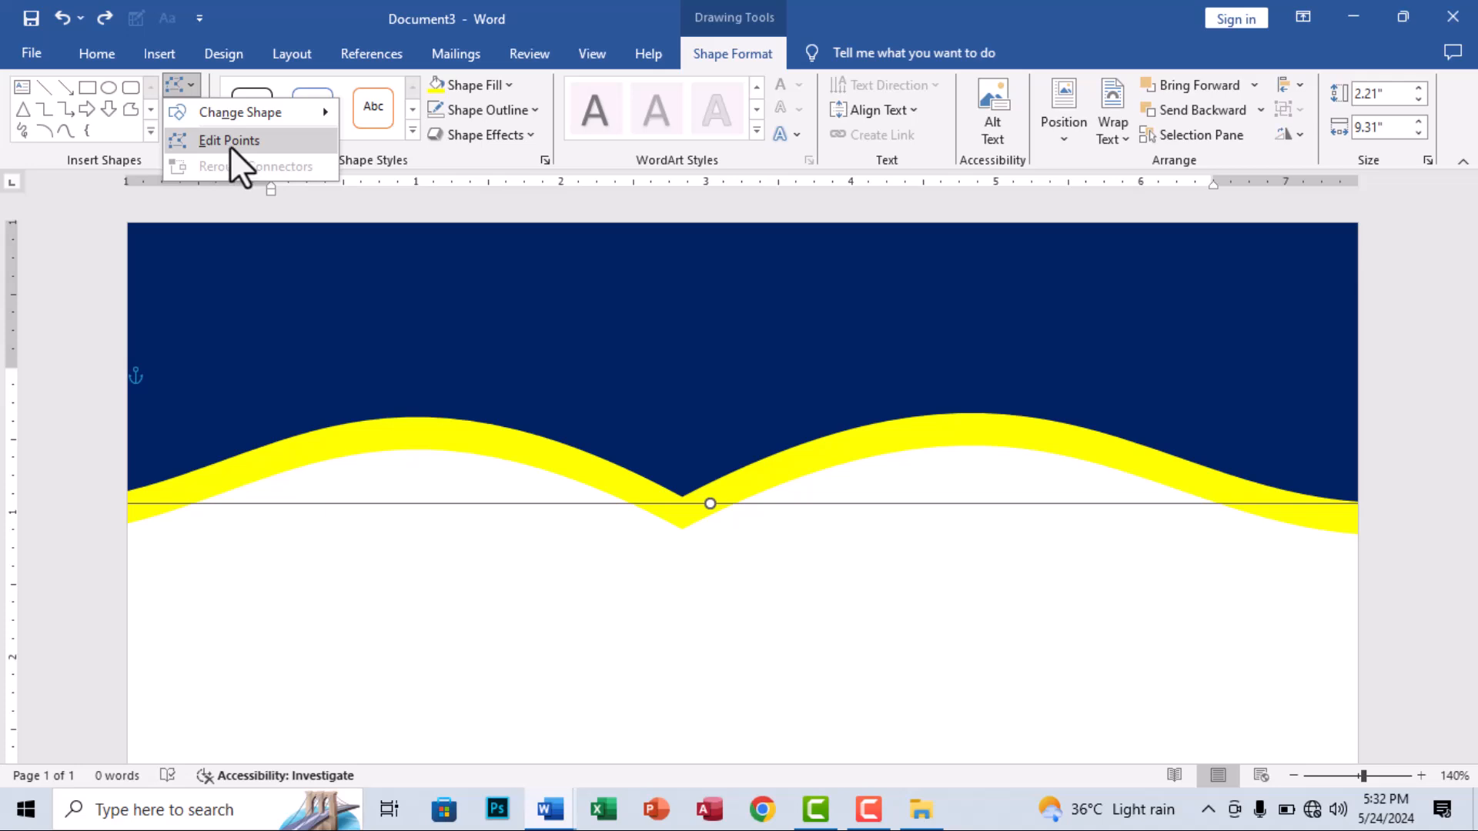
{"action": "left_click", "coordinate": [231, 141]}
{"action": "left_click", "coordinate": [682, 490]}
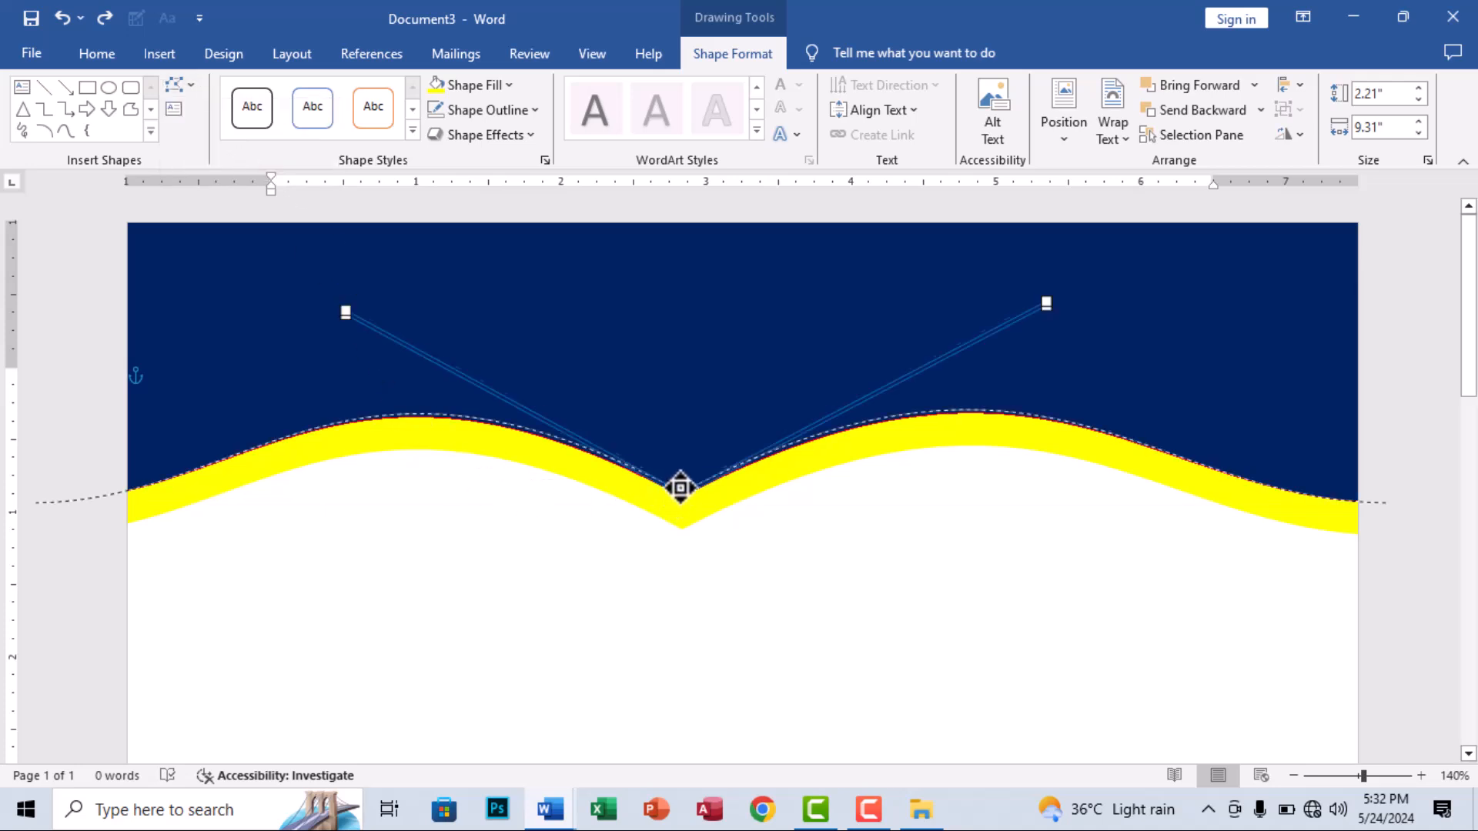
{"action": "left_click_drag", "start_coordinate": [682, 491], "coordinate": [680, 482]}
{"action": "left_click_drag", "start_coordinate": [1043, 290], "coordinate": [1112, 325]}
{"action": "left_click_drag", "start_coordinate": [354, 304], "coordinate": [272, 330]}
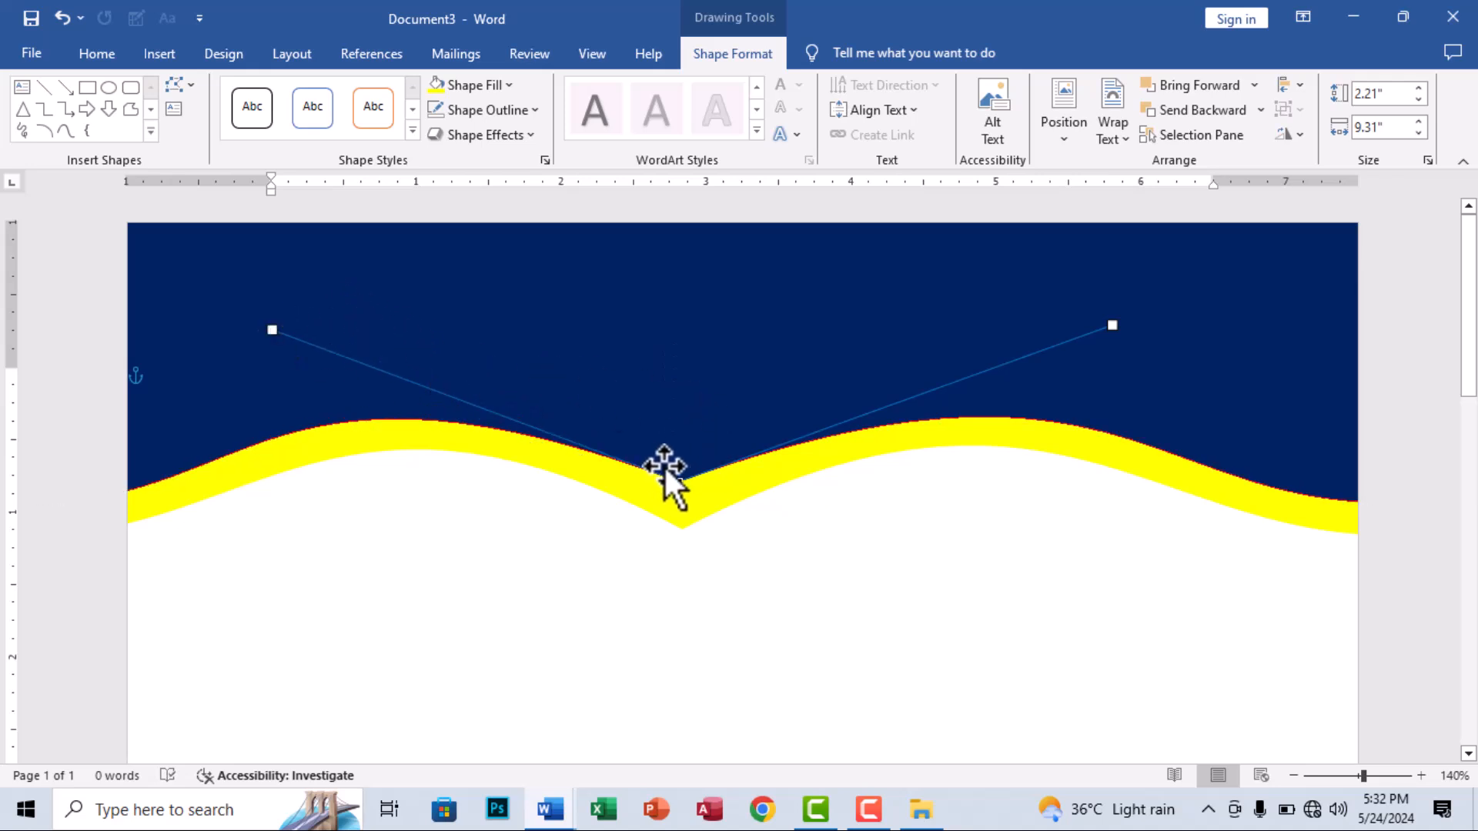
{"action": "left_click_drag", "start_coordinate": [679, 482], "coordinate": [681, 495]}
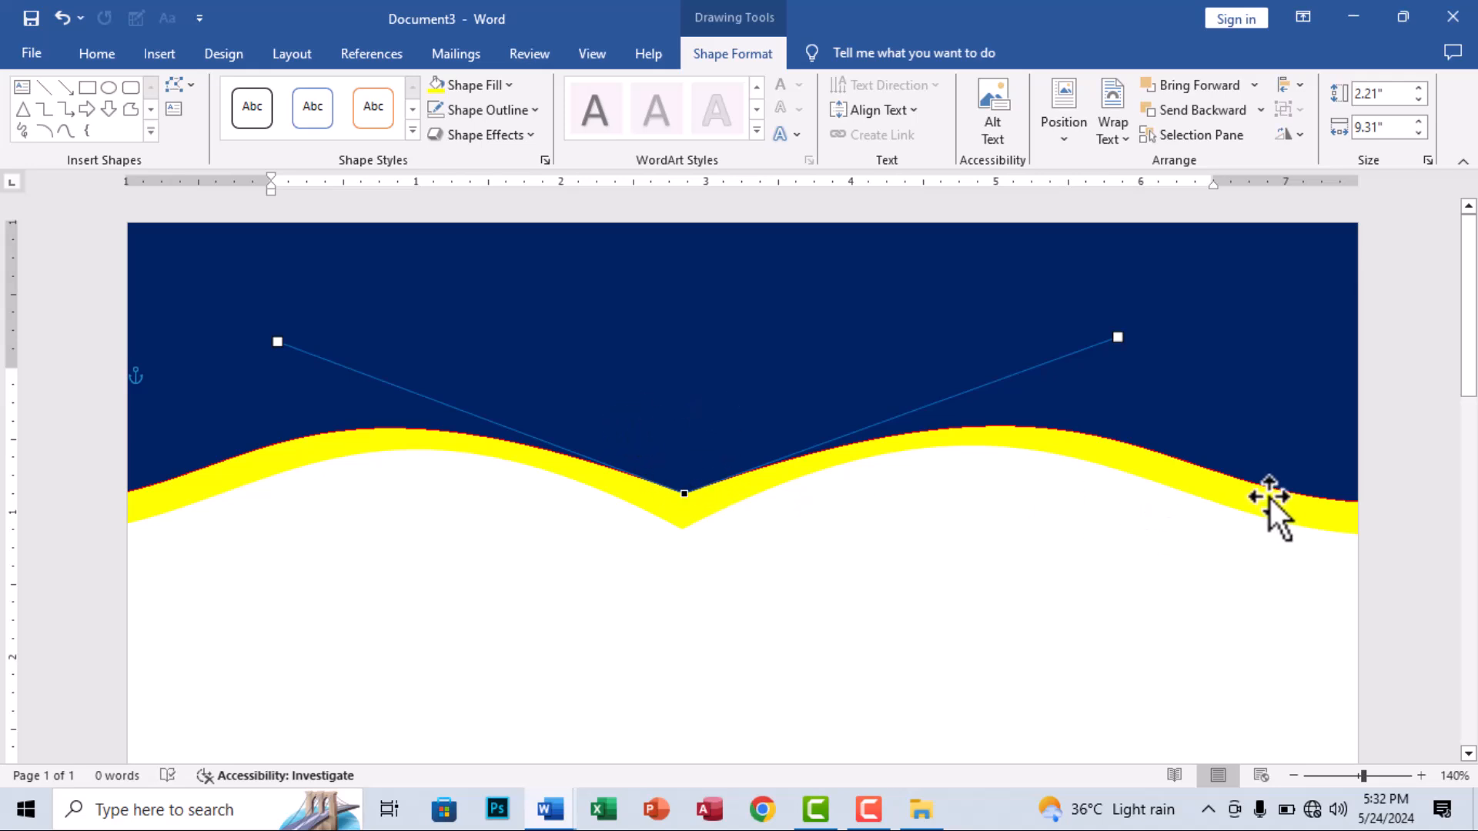
{"action": "left_click", "coordinate": [685, 395]}
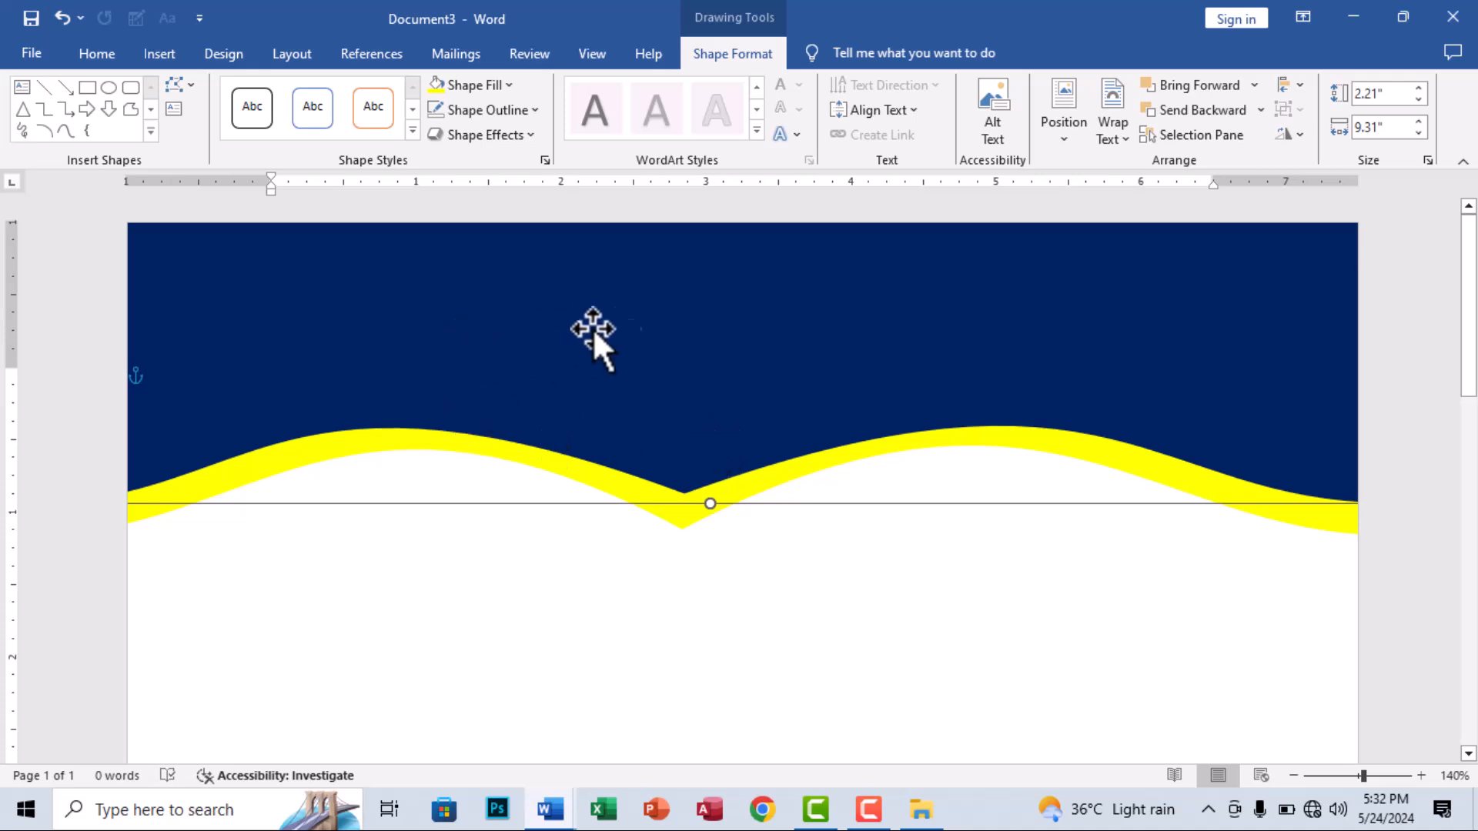
- Draw a text box about 0.81" high and 6.83" wide on the banner with the centered text "THE PROFESSIONAL INSTITUTE OF PROFESSIONAL TRAINING"
{"action": "left_click", "coordinate": [177, 109]}
{"action": "left_click_drag", "start_coordinate": [241, 267], "coordinate": [1230, 384]}
{"action": "type", "text": "THE PROFESSIONAL INSTITUTE OF PROFESSIONAL TR"}
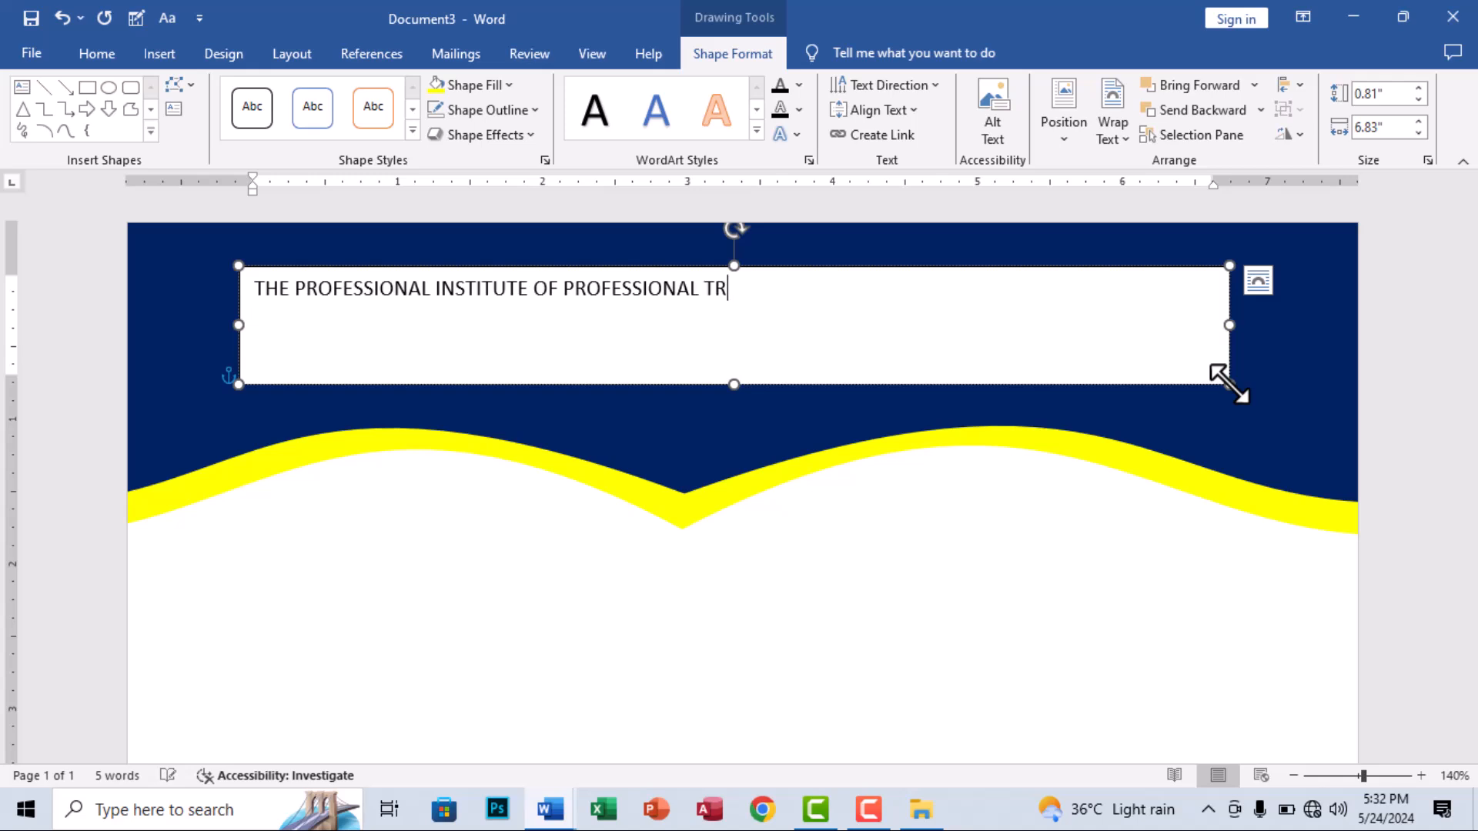
{"action": "key", "text": "ctrl+e"}
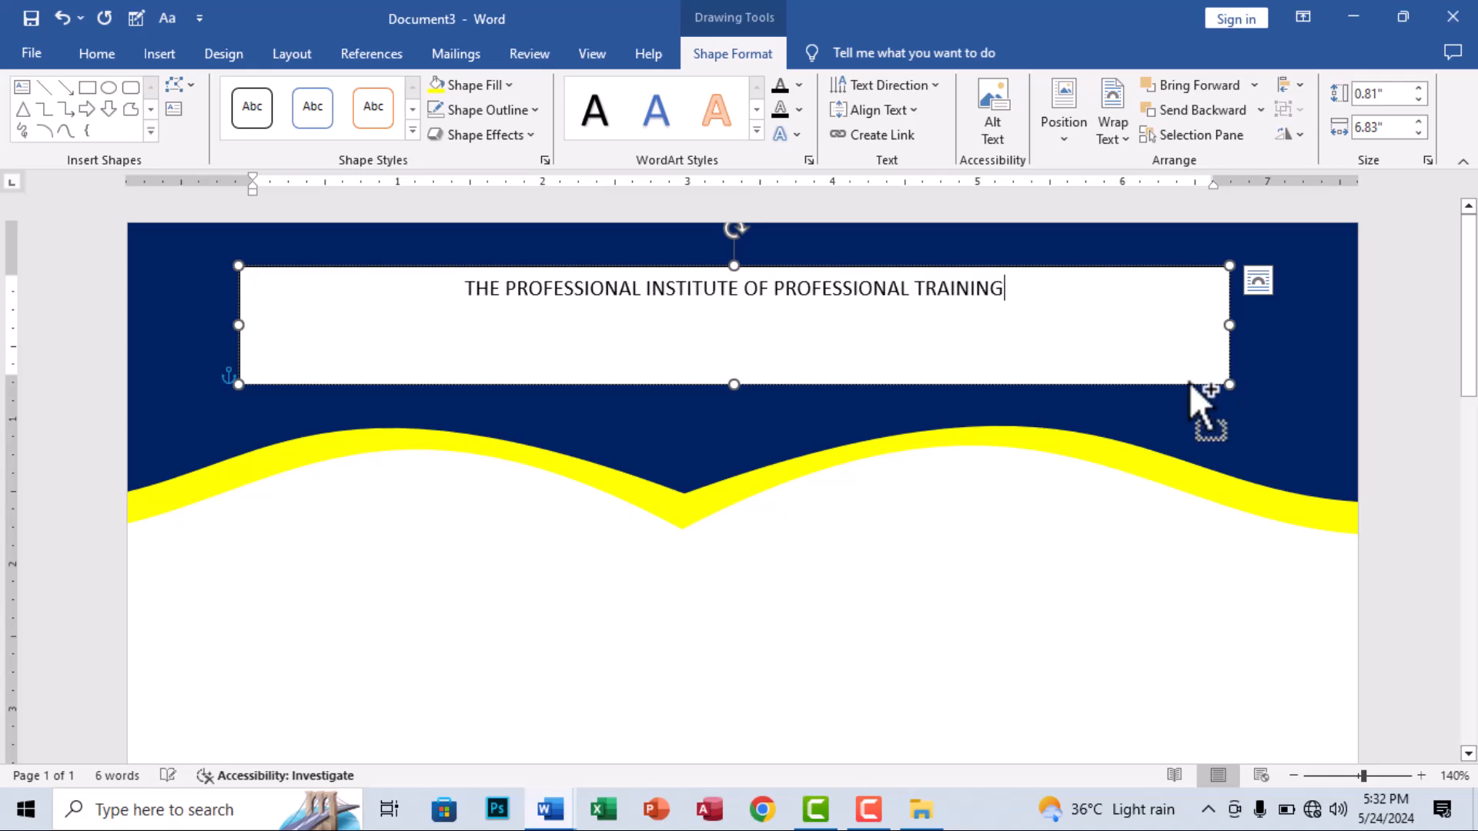
- Remove the title text box's fill and outline and color its text white
{"action": "left_click", "coordinate": [587, 267]}
{"action": "left_click", "coordinate": [502, 85]}
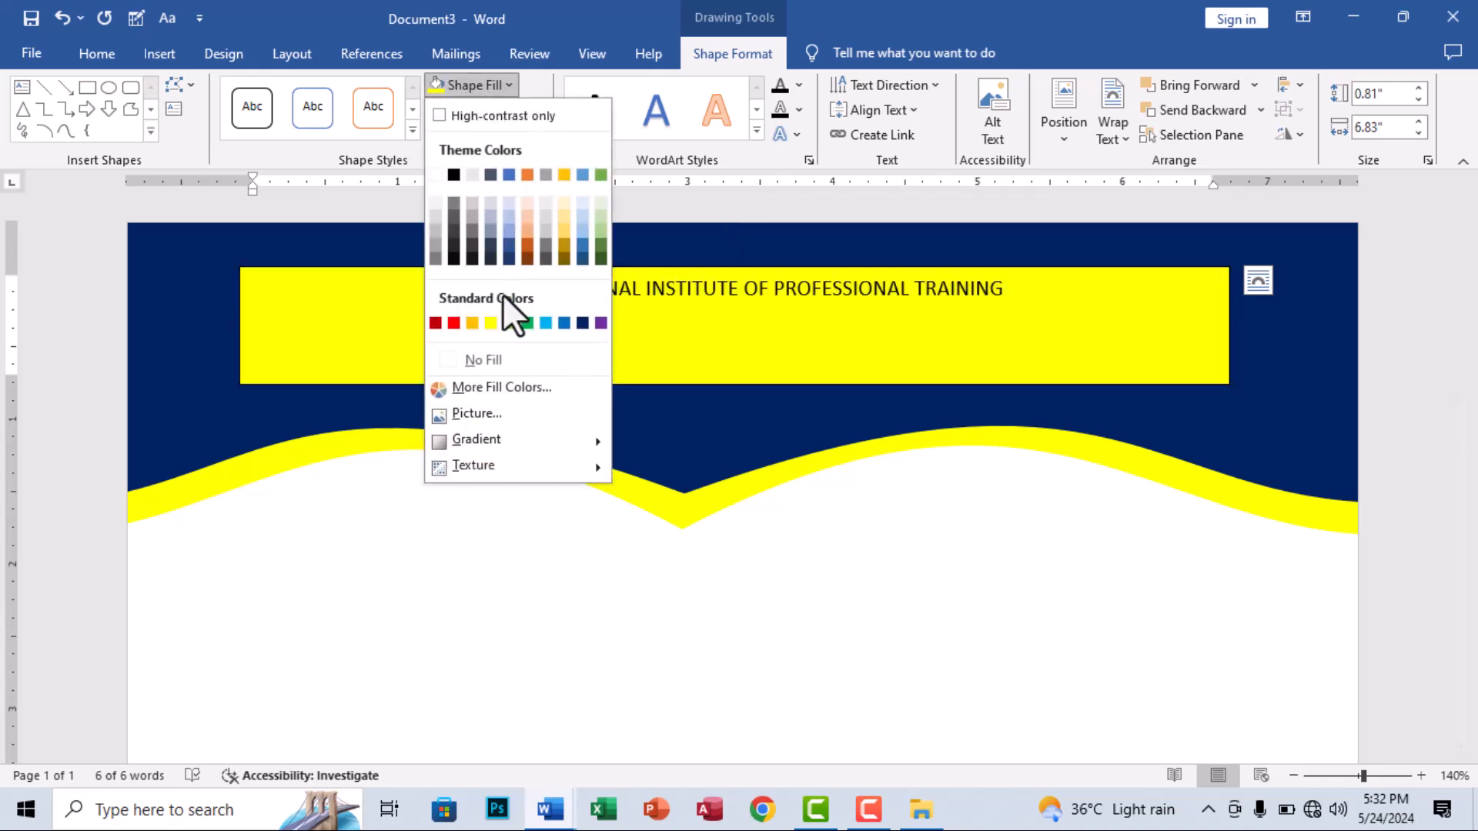
{"action": "left_click", "coordinate": [493, 359]}
{"action": "left_click", "coordinate": [533, 110]}
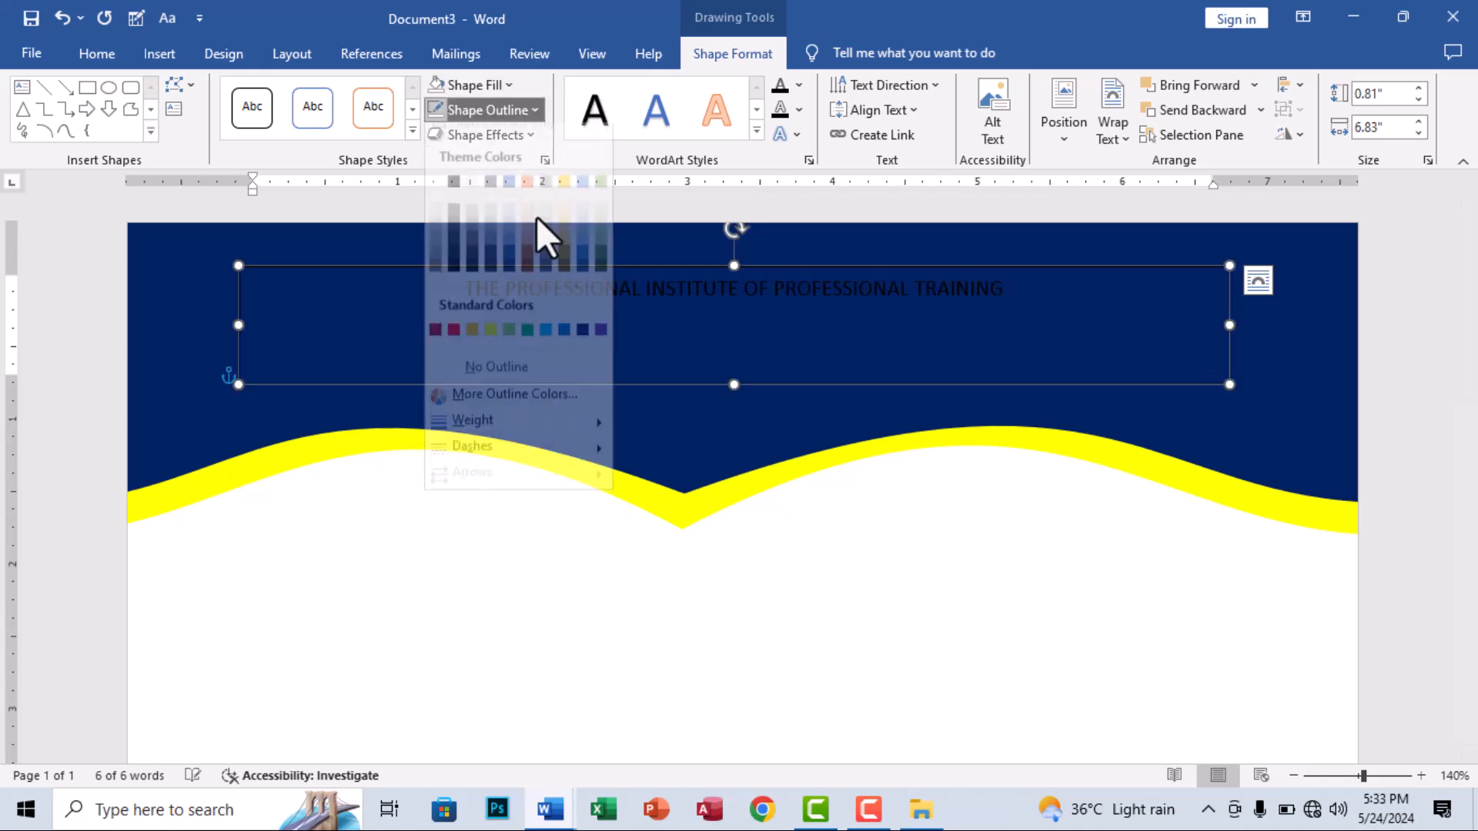
{"action": "left_click", "coordinate": [499, 387]}
{"action": "left_click", "coordinate": [797, 85]}
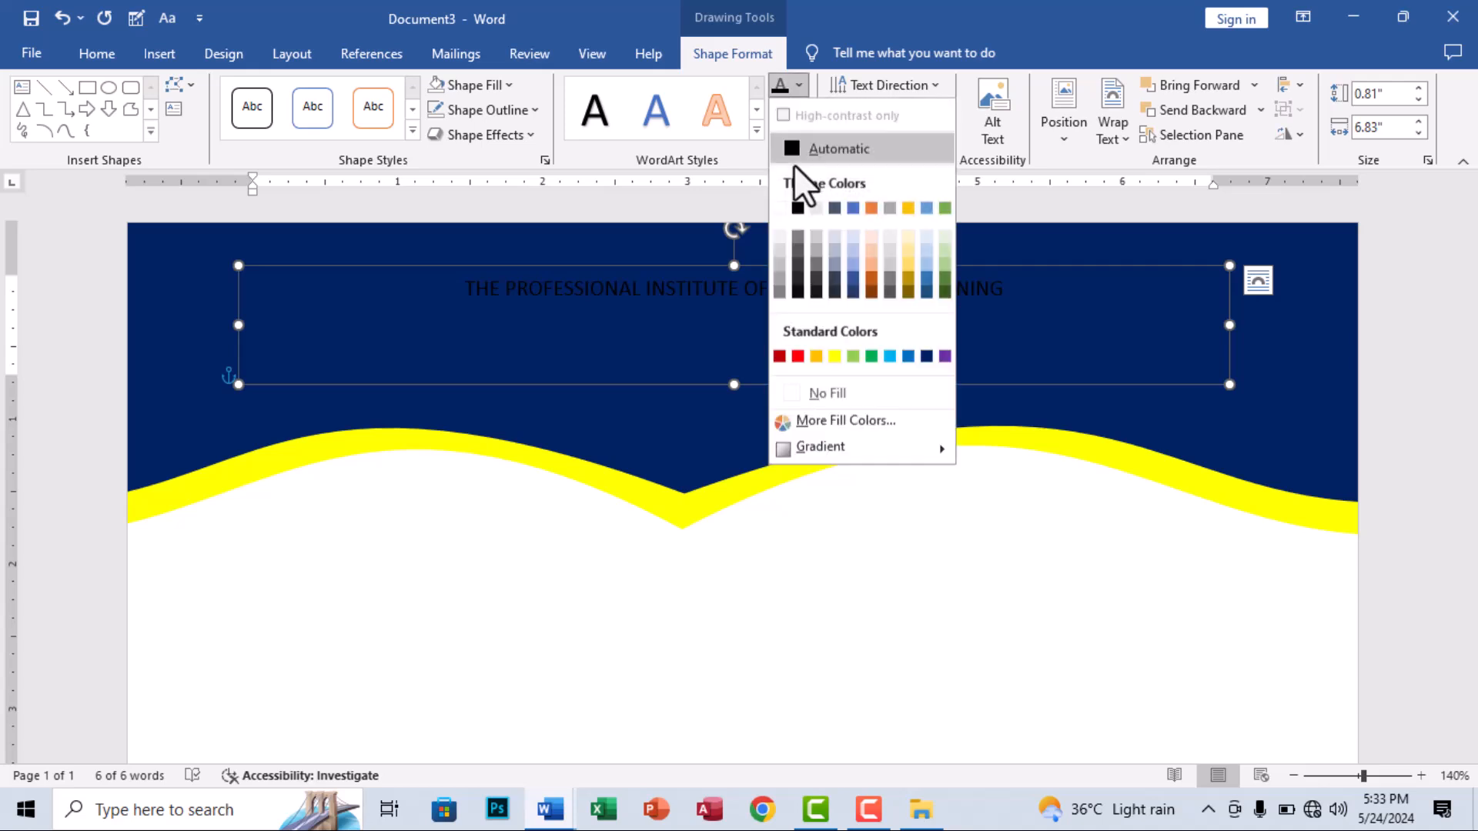
{"action": "left_click", "coordinate": [778, 208]}
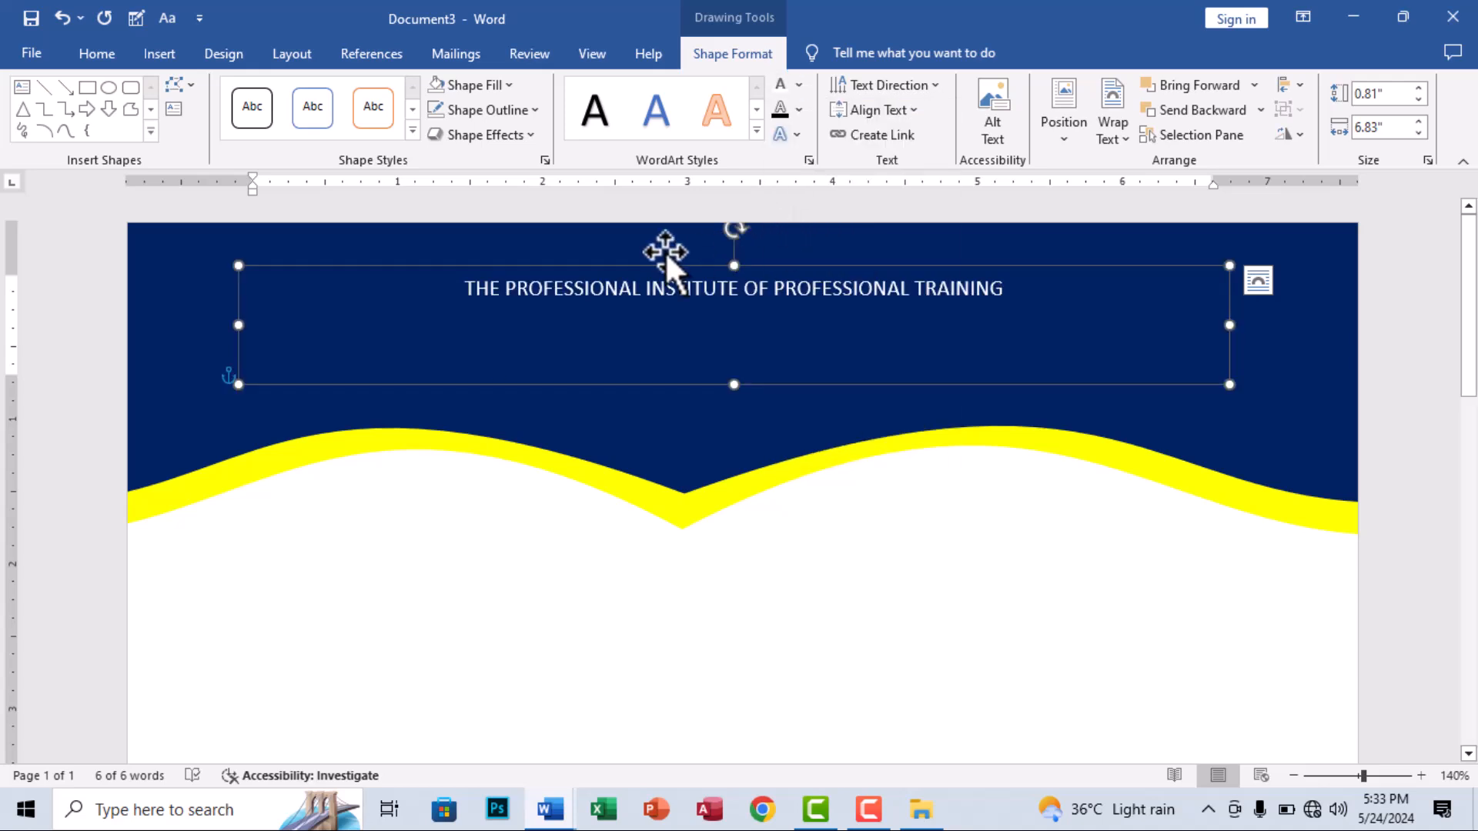
- Increase the title's font size by eight increments so the text wraps onto two lines
{"action": "key", "text": "ctrl+shift+period"}
{"action": "key", "text": "ctrl+shift+period"}
{"action": "key", "text": "ctrl+shift+period"}
{"action": "key", "text": "ctrl+shift+period"}
{"action": "key", "text": "ctrl+shift+period"}
{"action": "key", "text": "ctrl+shift+period"}
{"action": "key", "text": "ctrl+shift+period"}
{"action": "key", "text": "ctrl+shift+period"}
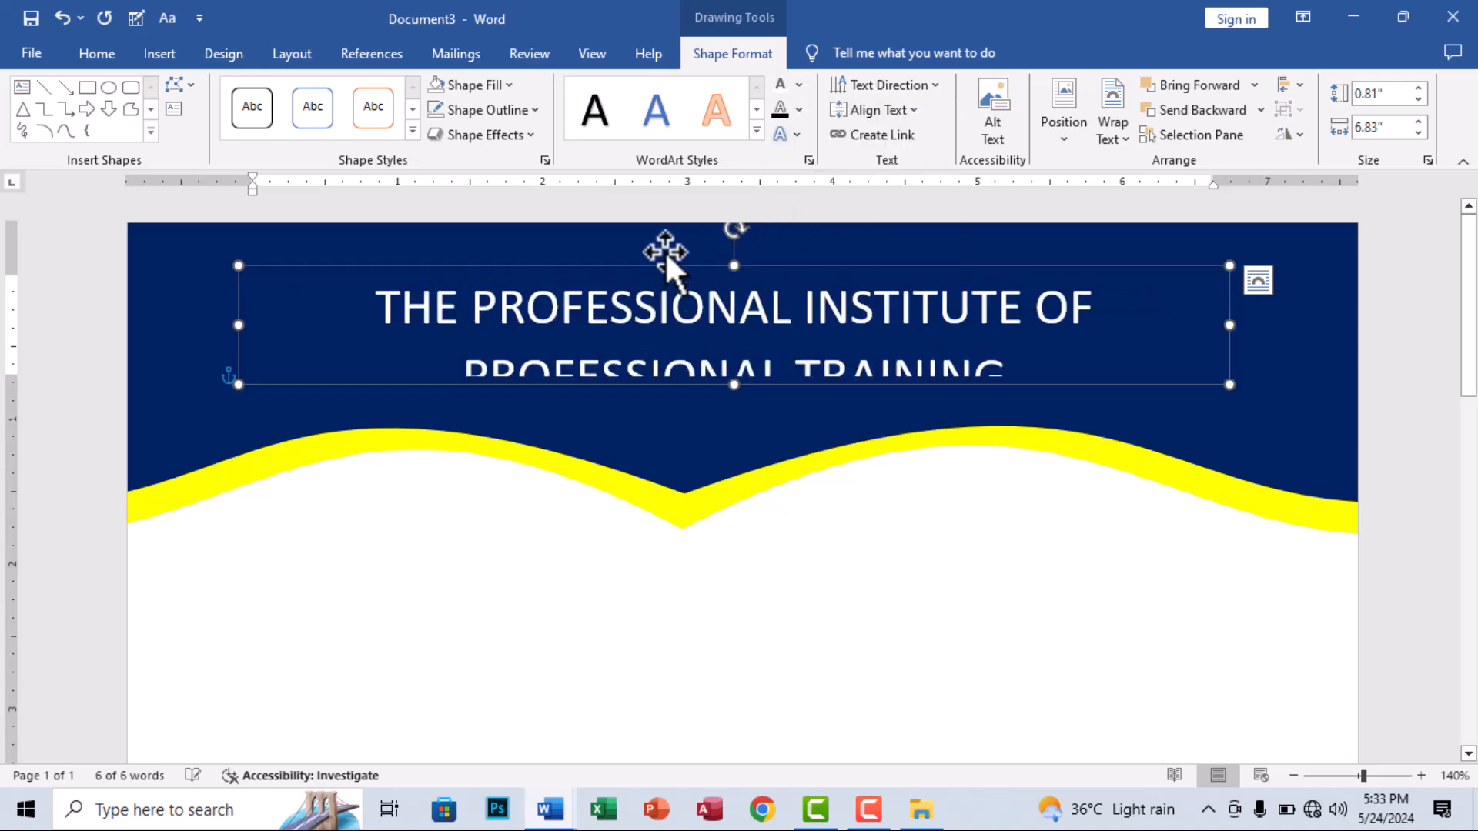
- Enlarge the title text box to about 1.12" high and 7.92" wide and move it slightly up and left on the banner
{"action": "left_click_drag", "start_coordinate": [1229, 325], "coordinate": [1332, 325]}
{"action": "left_click_drag", "start_coordinate": [239, 325], "coordinate": [182, 325]}
{"action": "left_click_drag", "start_coordinate": [757, 384], "coordinate": [752, 428]}
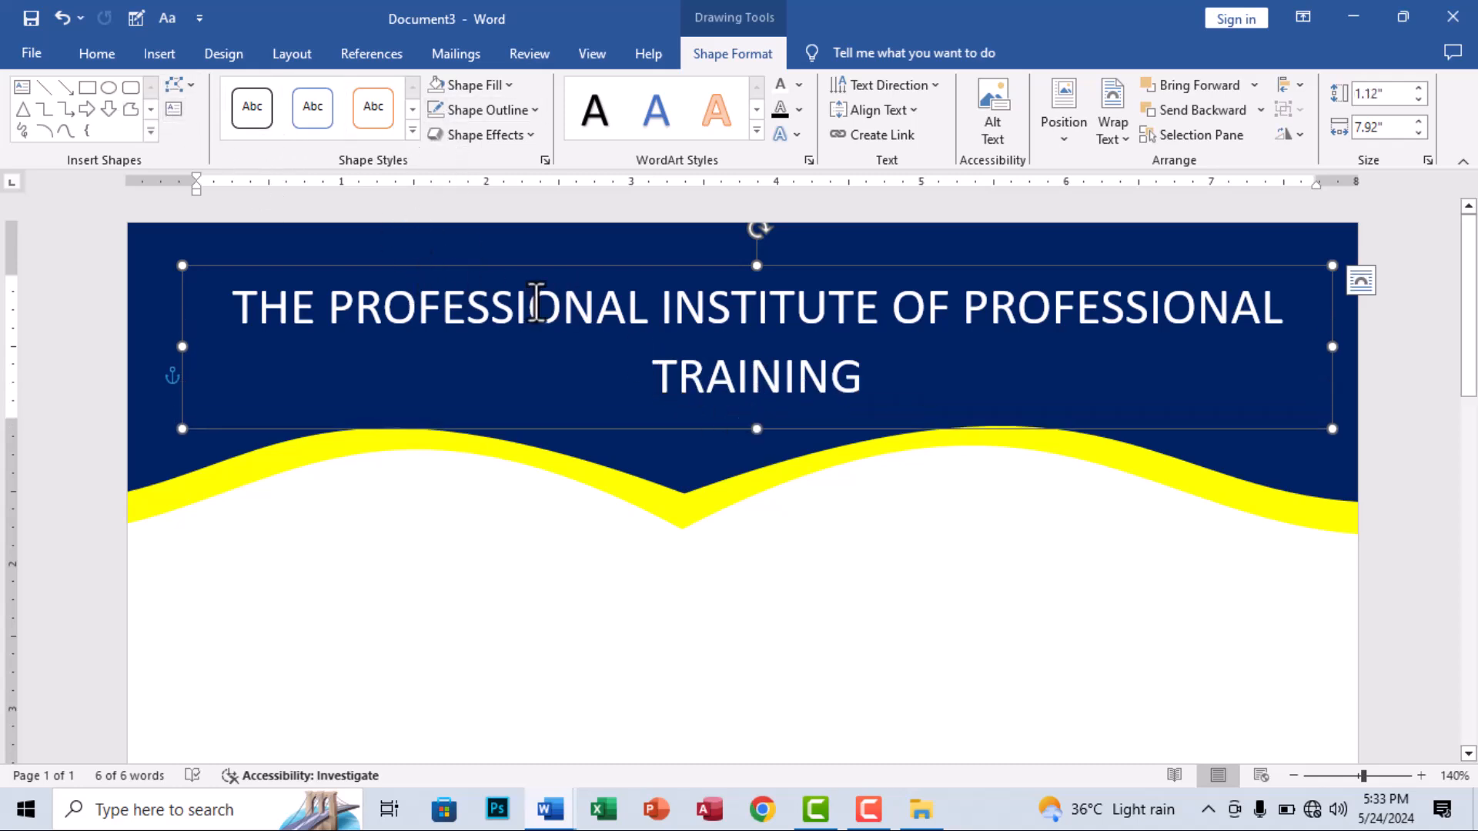
{"action": "left_click_drag", "start_coordinate": [541, 267], "coordinate": [528, 256]}
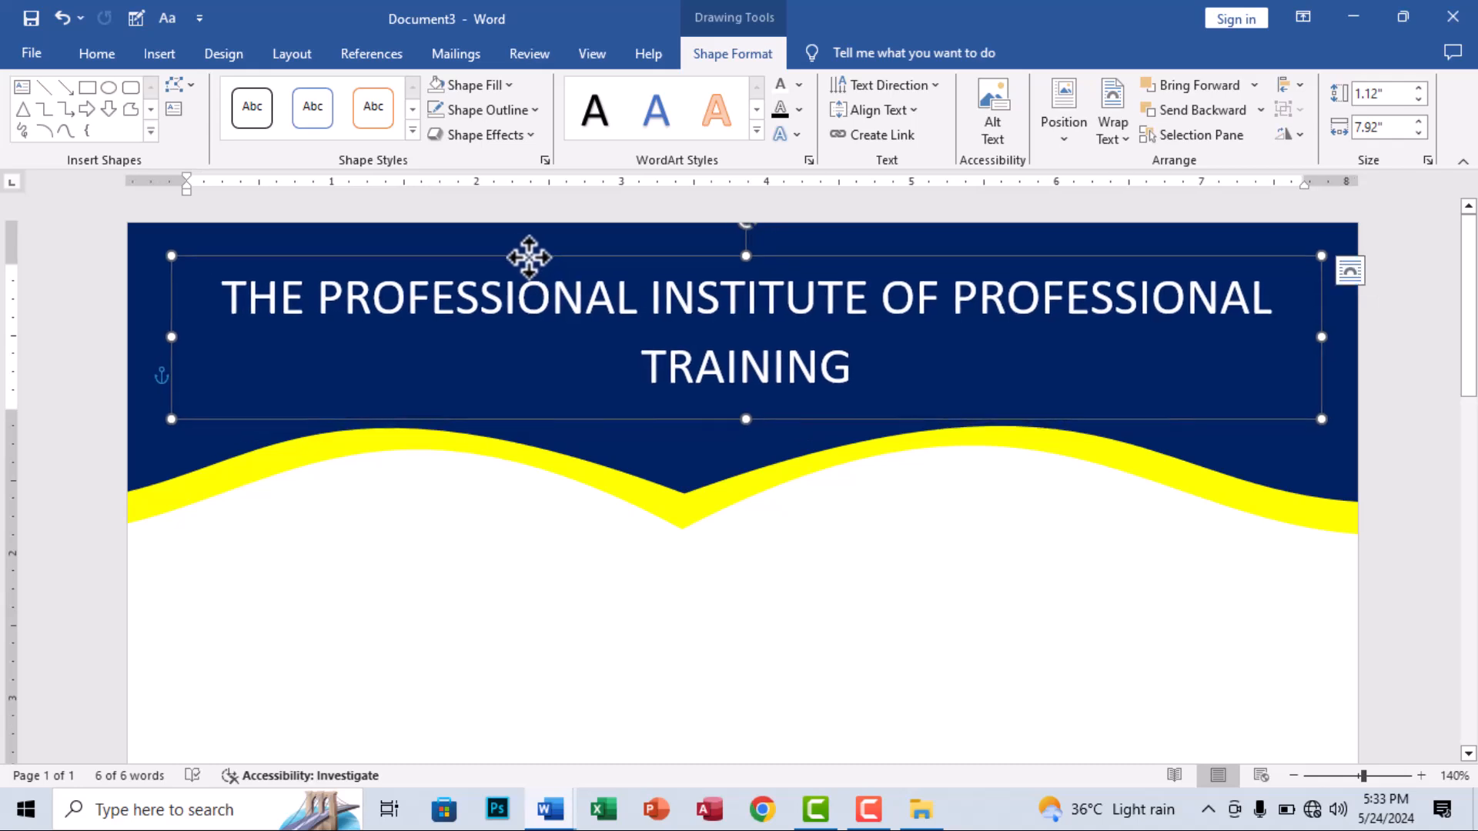
- Preview the shape style presets and look at the additional fill colors for the dark blue banner without applying any
{"action": "left_click", "coordinate": [146, 271]}
{"action": "left_click", "coordinate": [413, 131]}
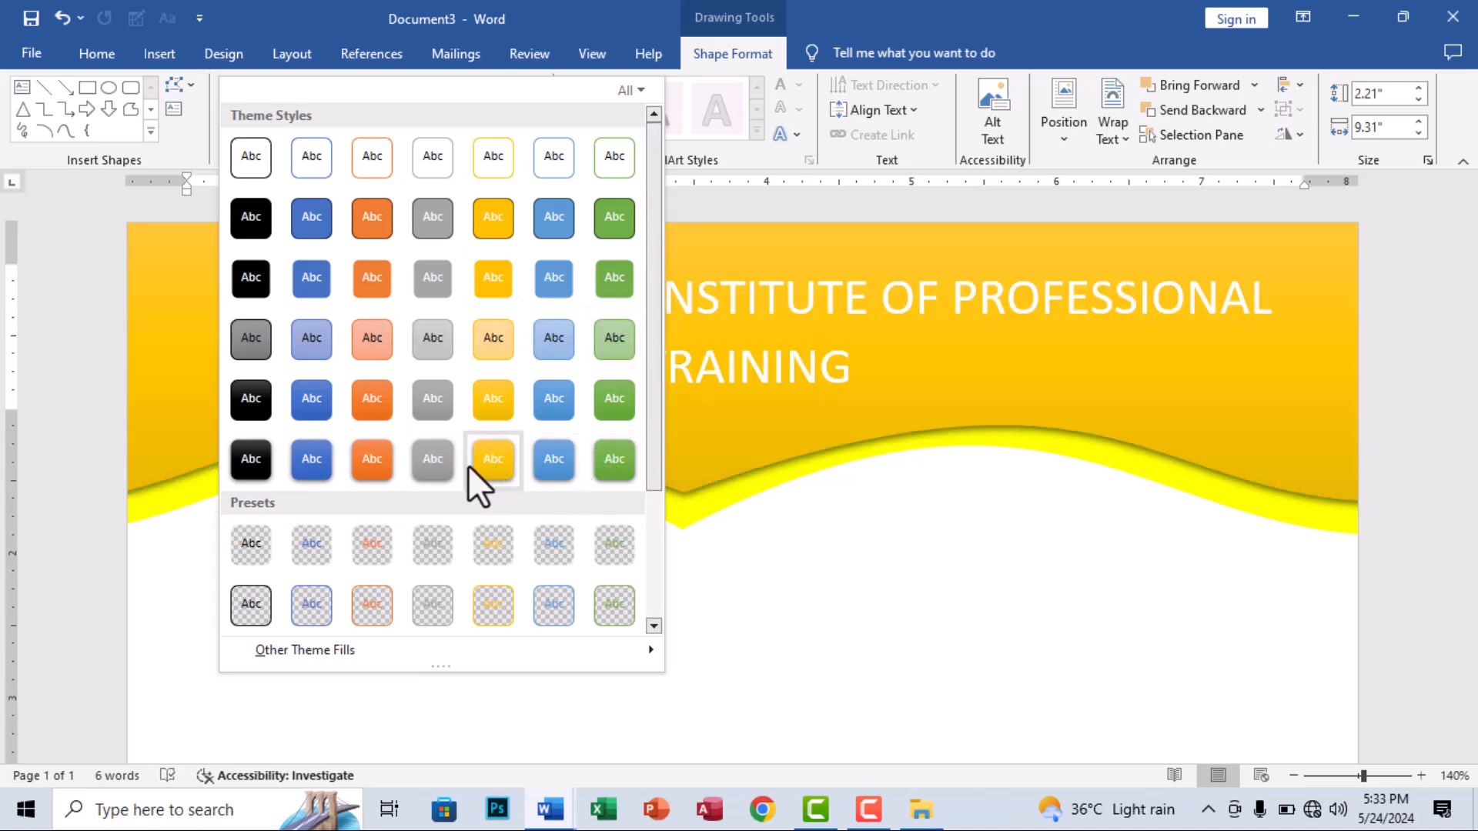
{"action": "scroll", "coordinate": [257, 468], "scroll_direction": "down", "scroll_amount": 1}
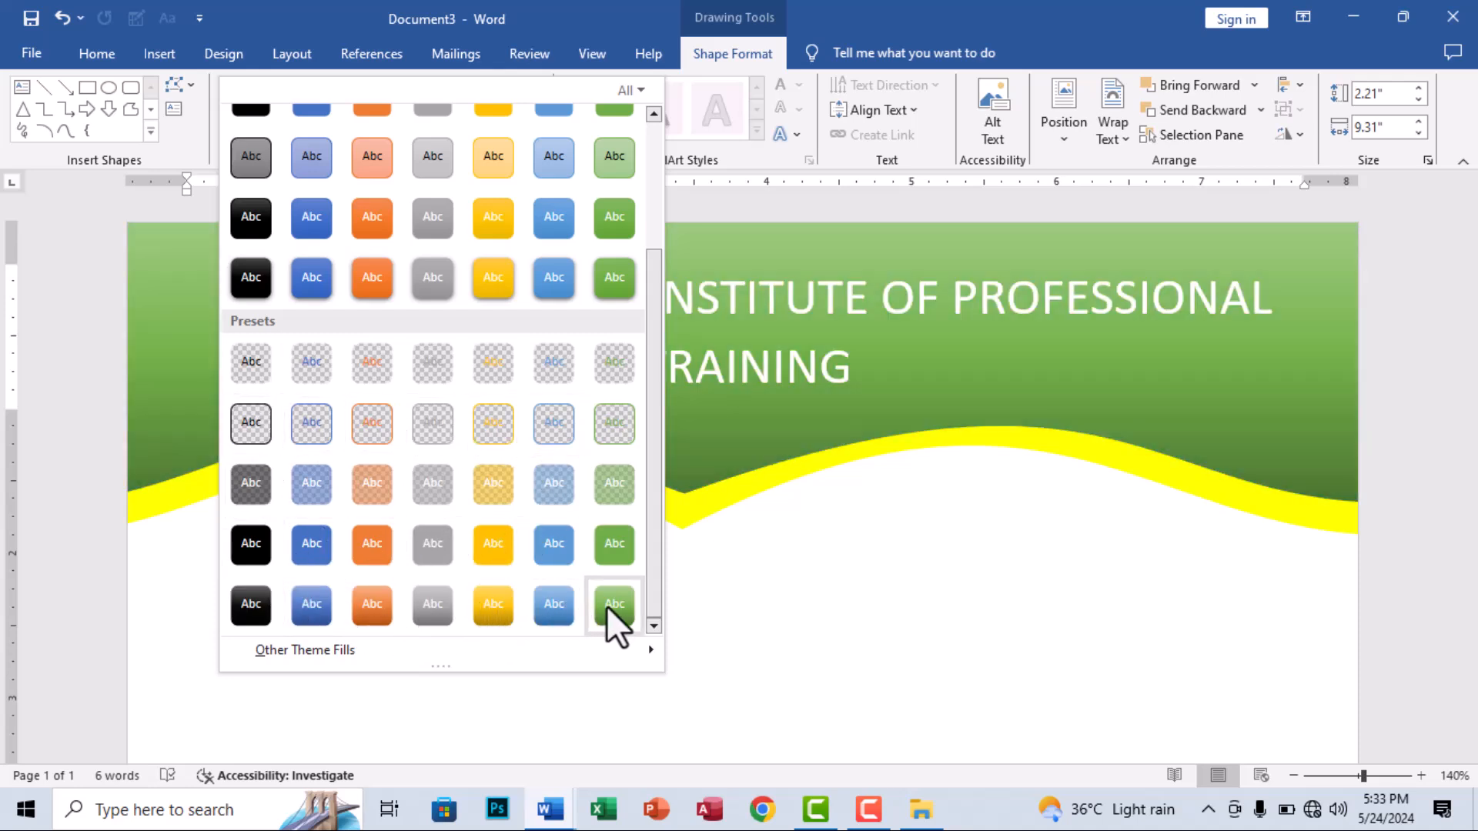
{"action": "scroll", "coordinate": [343, 154], "scroll_direction": "up", "scroll_amount": 1}
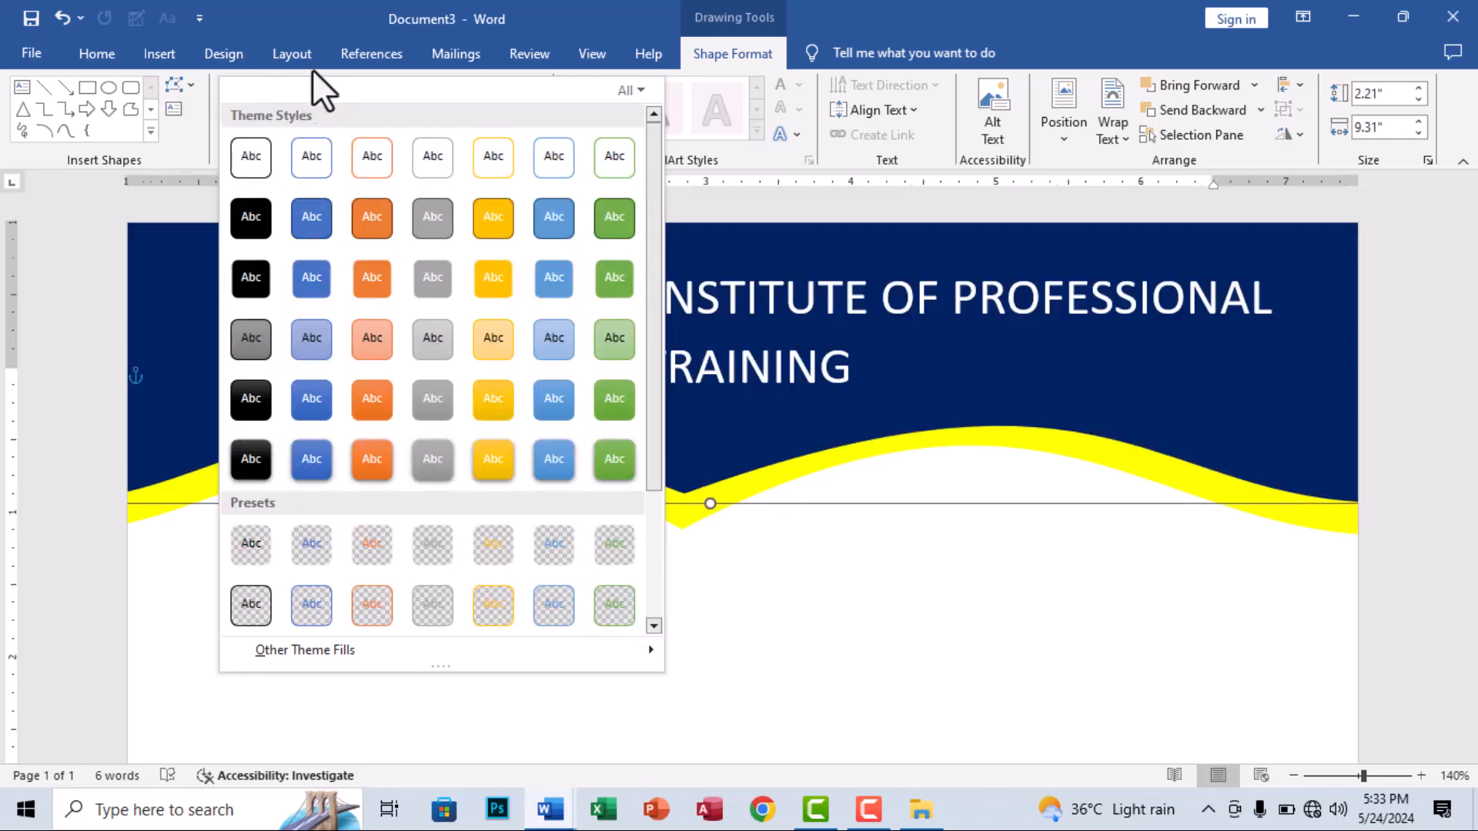
{"action": "left_click", "coordinate": [325, 18]}
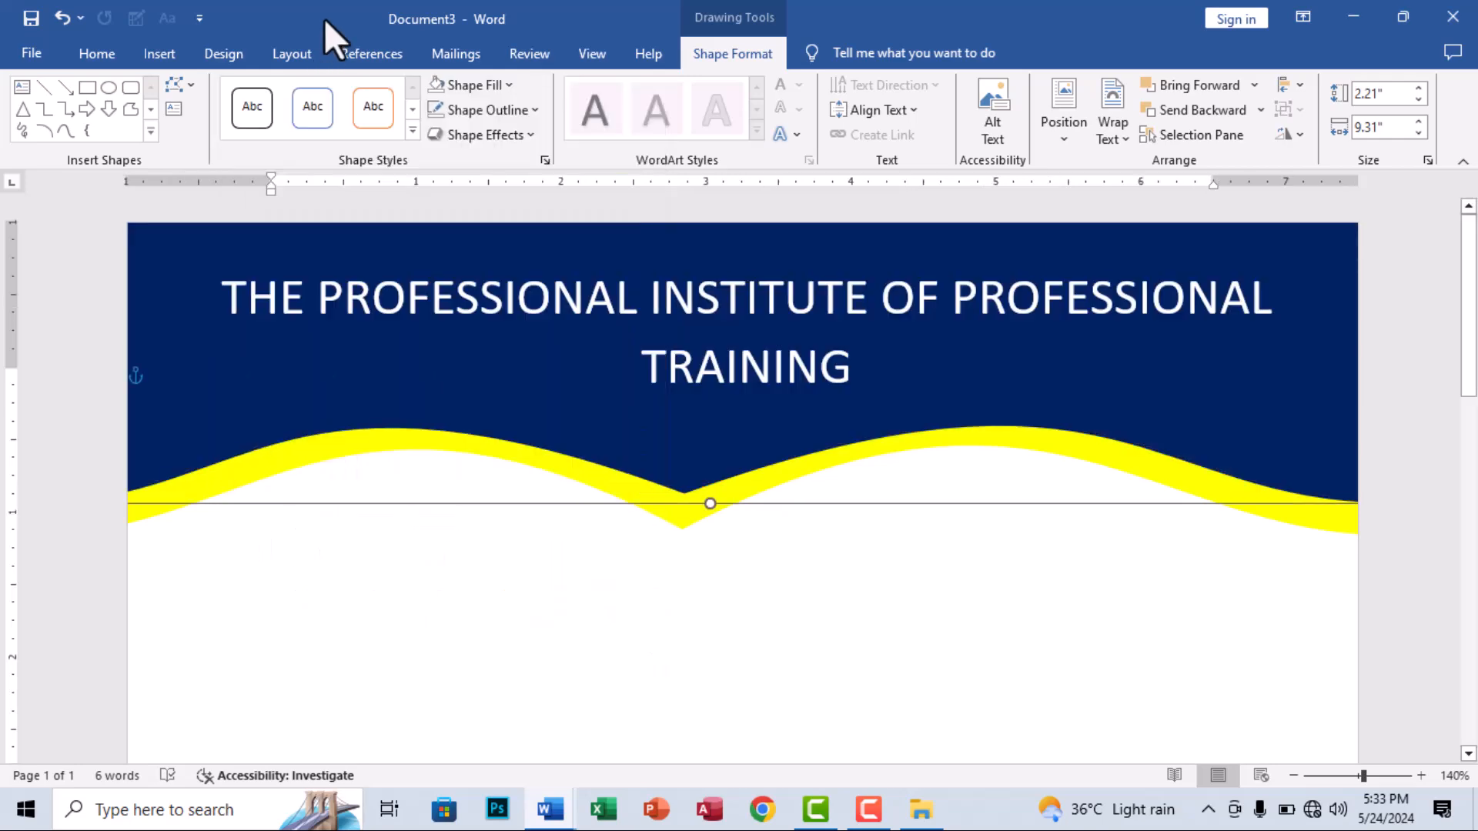
{"action": "left_click", "coordinate": [479, 86]}
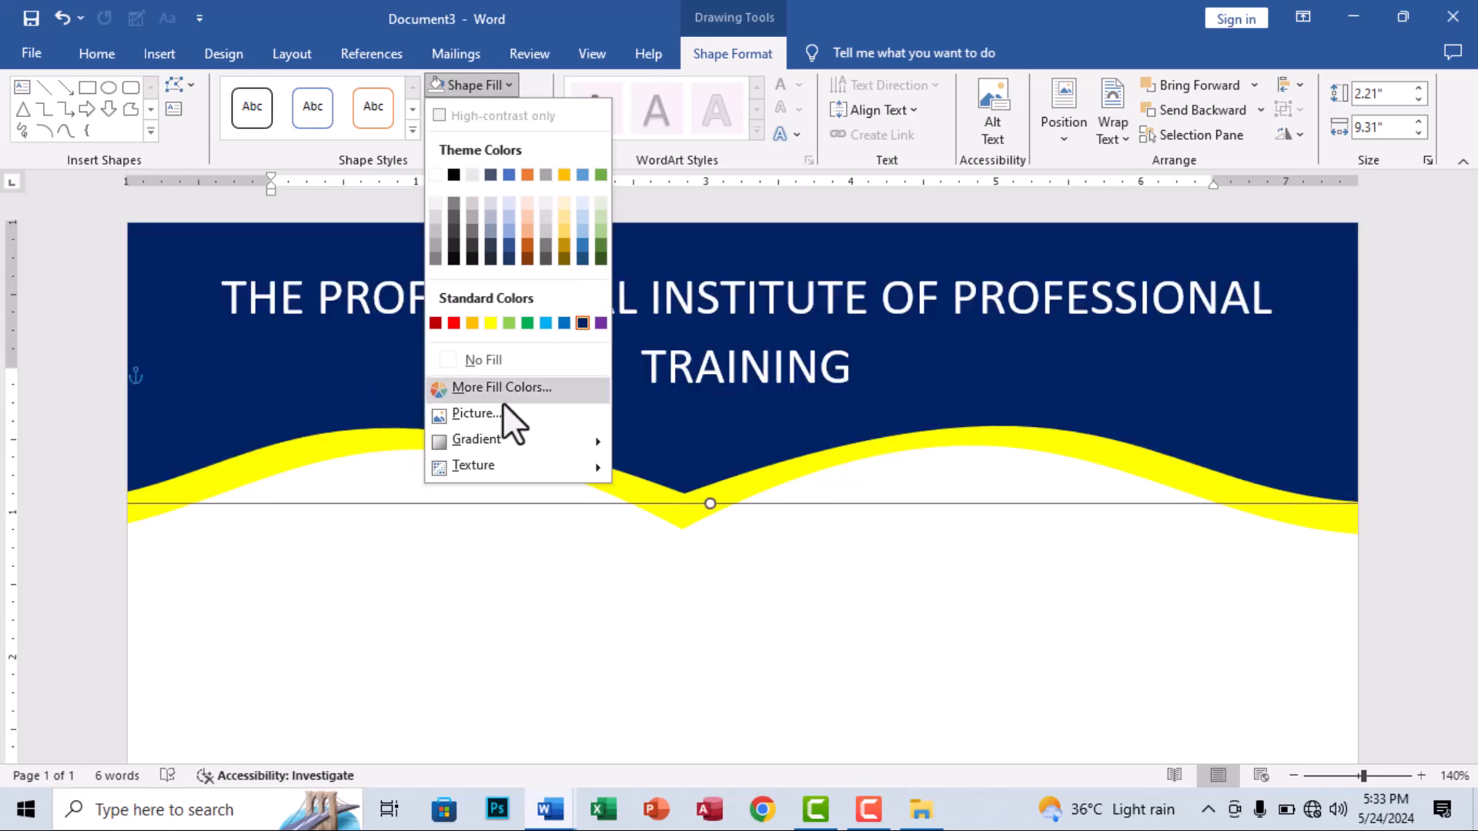
{"action": "left_click", "coordinate": [502, 387]}
{"action": "left_click", "coordinate": [890, 185]}
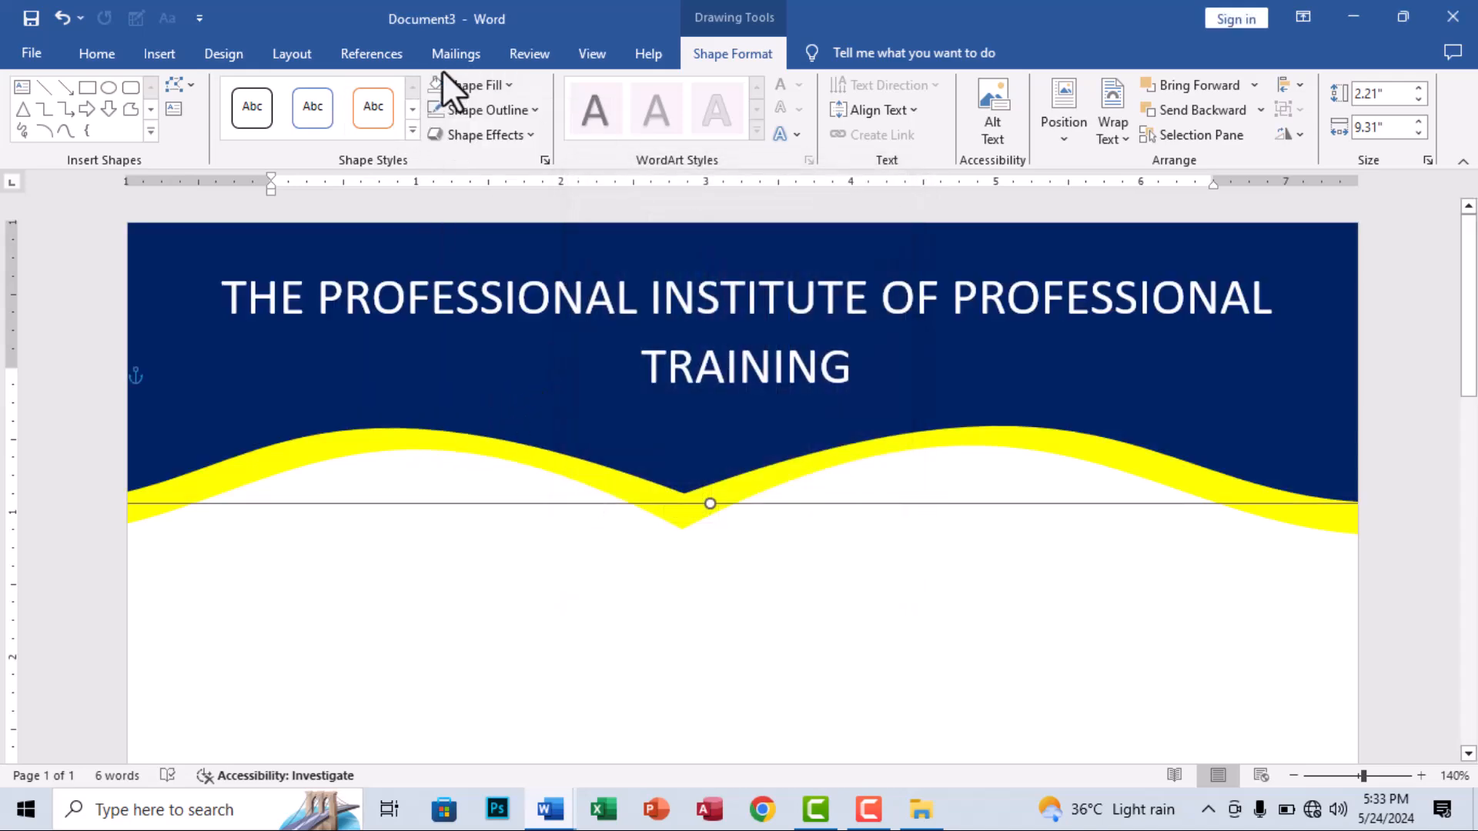
- Try filling the dark blue banner with the "cycle-chart" picture from a file, and undo it
{"action": "left_click", "coordinate": [481, 79]}
{"action": "left_click", "coordinate": [482, 420]}
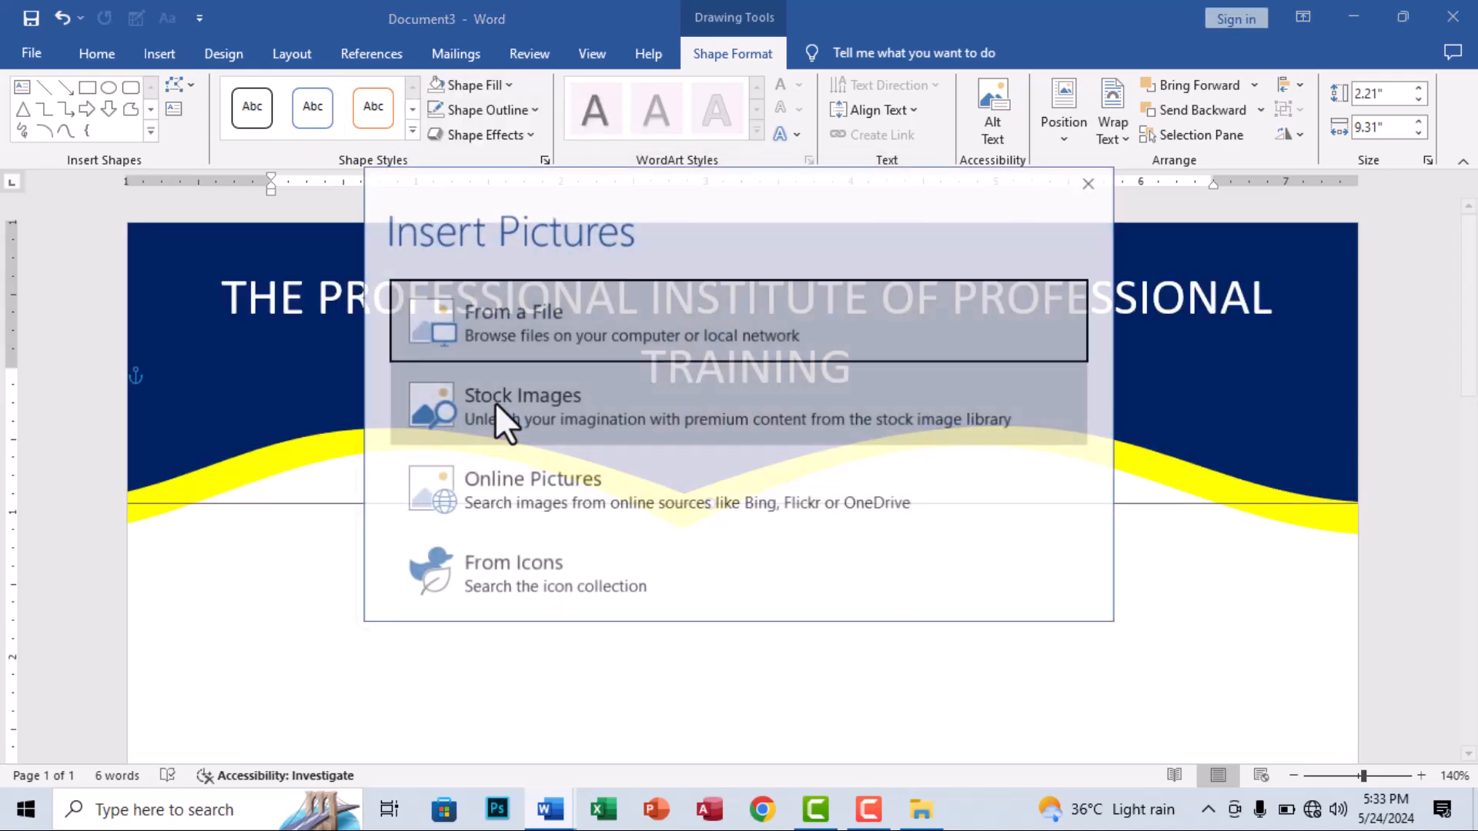
{"action": "left_click", "coordinate": [521, 324]}
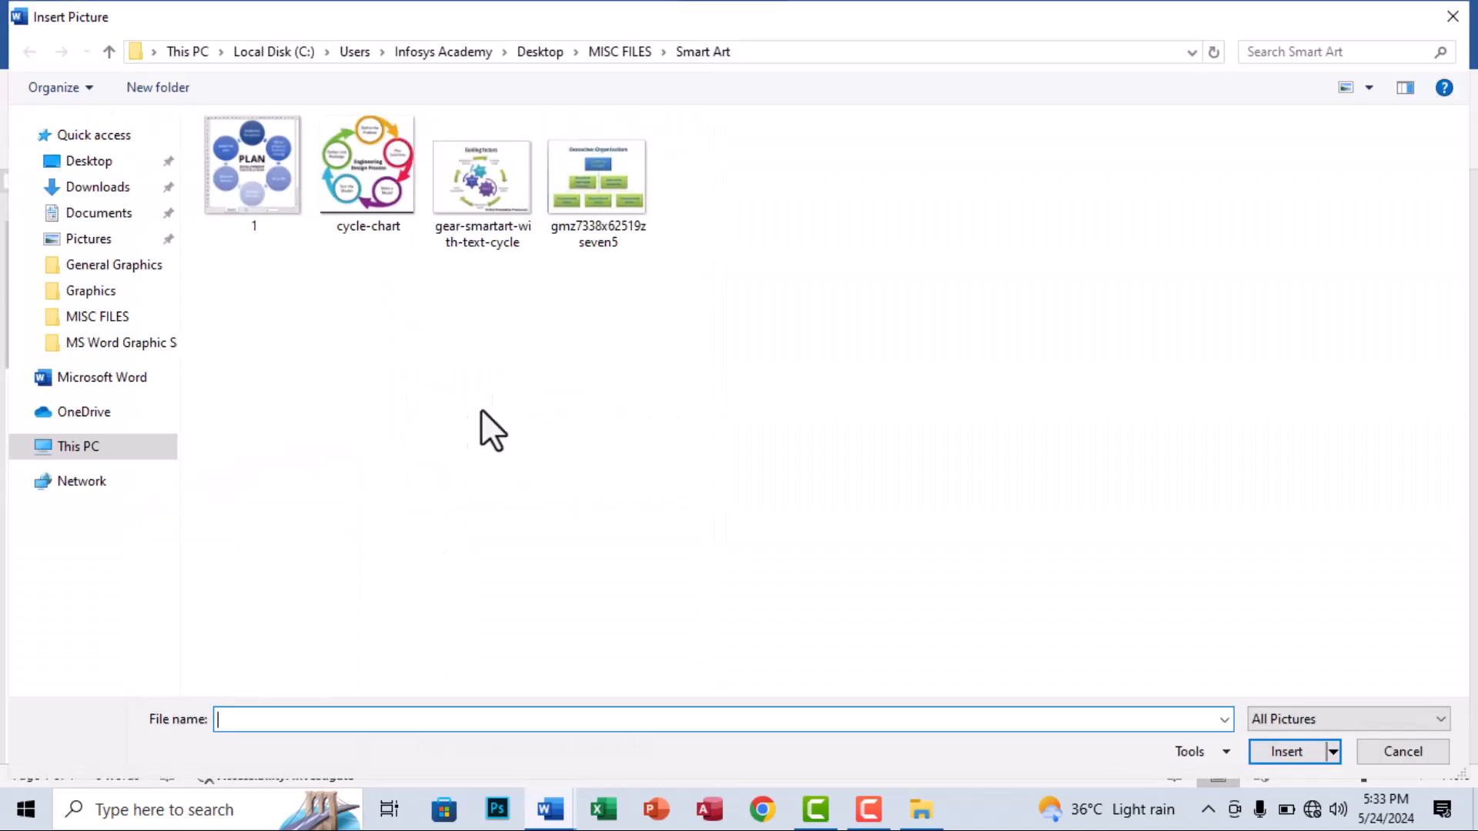
{"action": "double_click", "coordinate": [388, 192]}
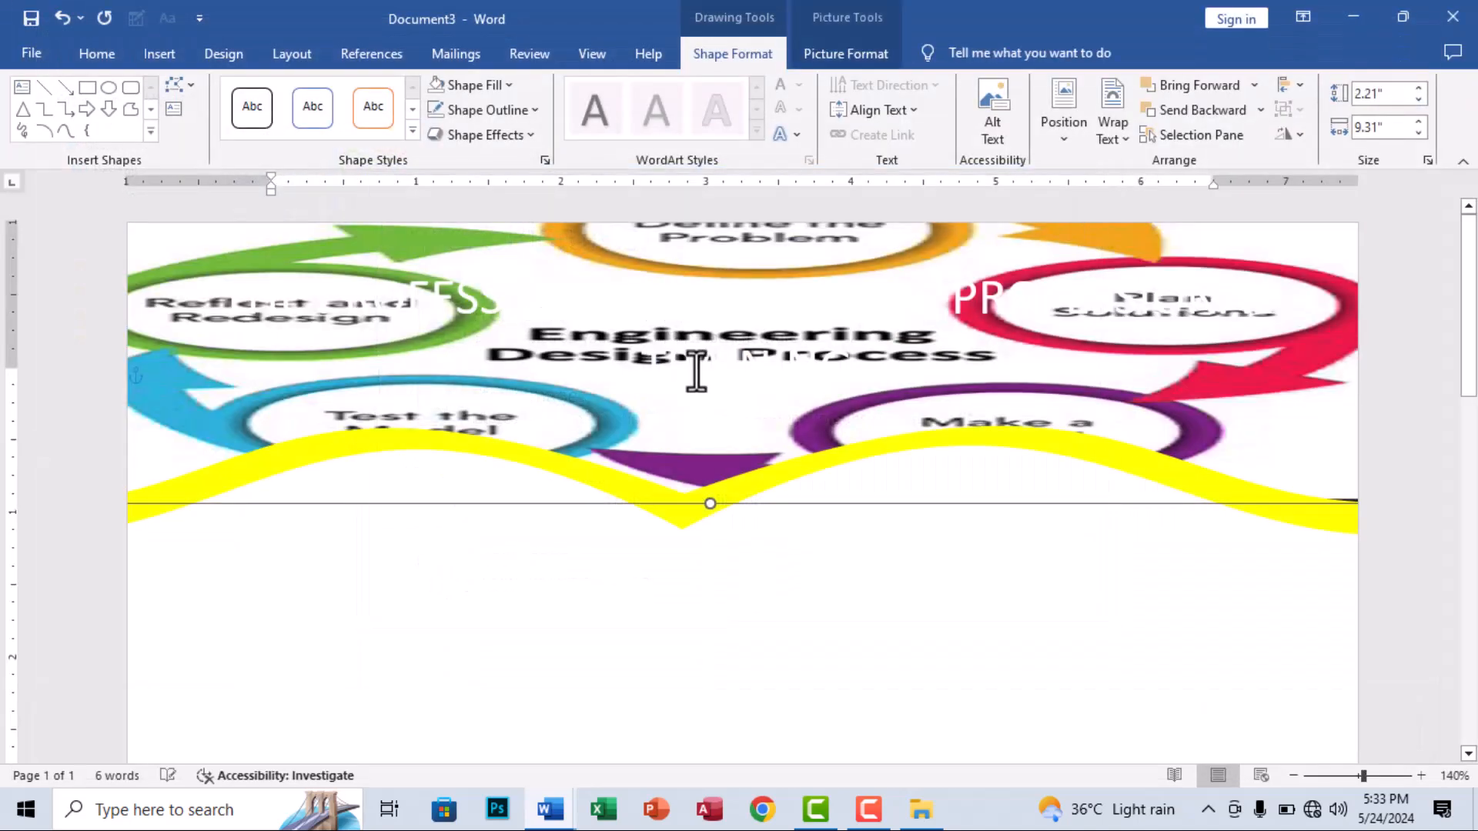
{"action": "key", "text": "ctrl+z"}
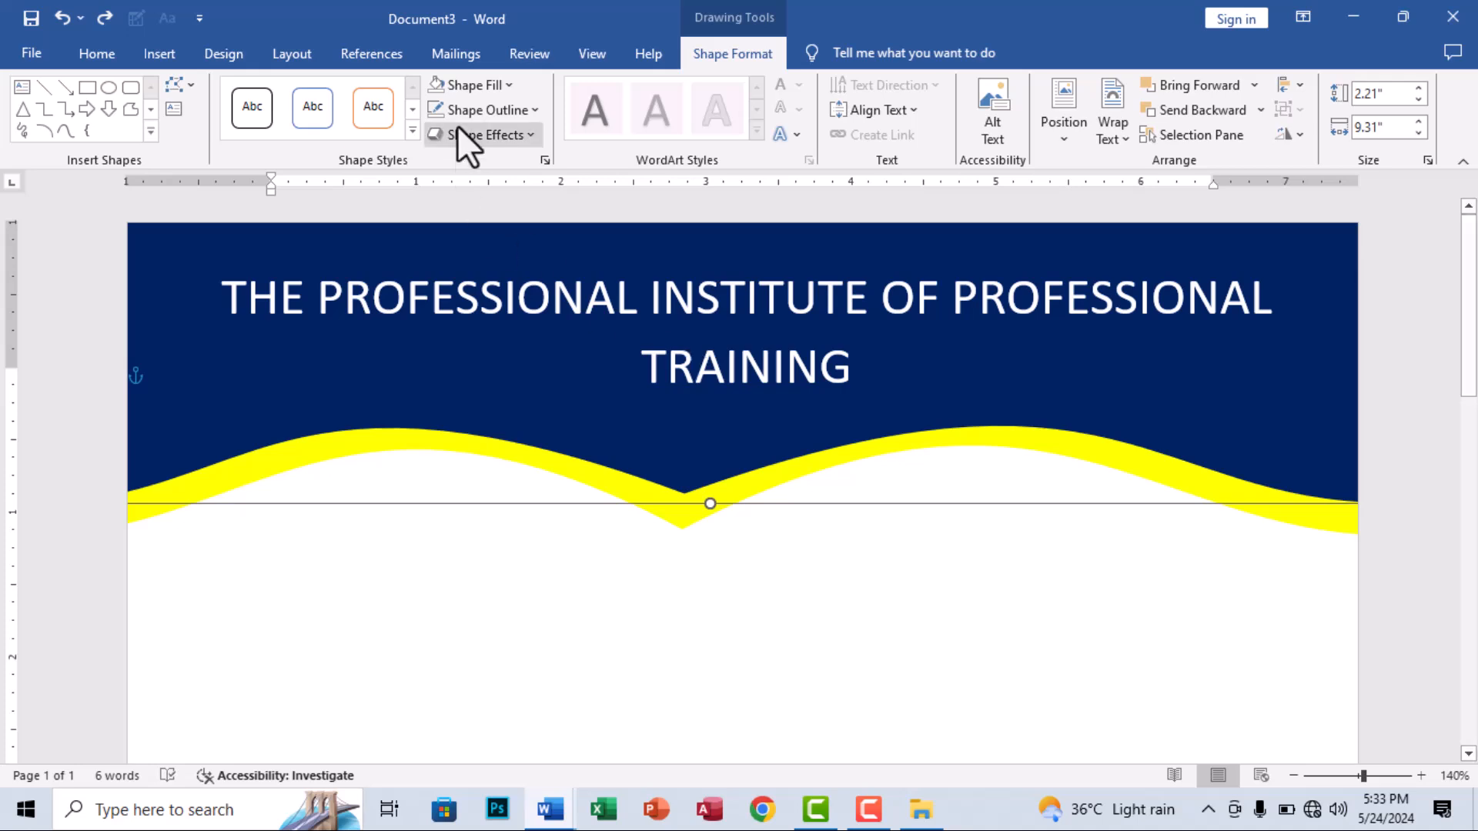
- Switch the dark blue banner from a solid color to a gradient fill using the detailed gradient settings
{"action": "left_click", "coordinate": [476, 86]}
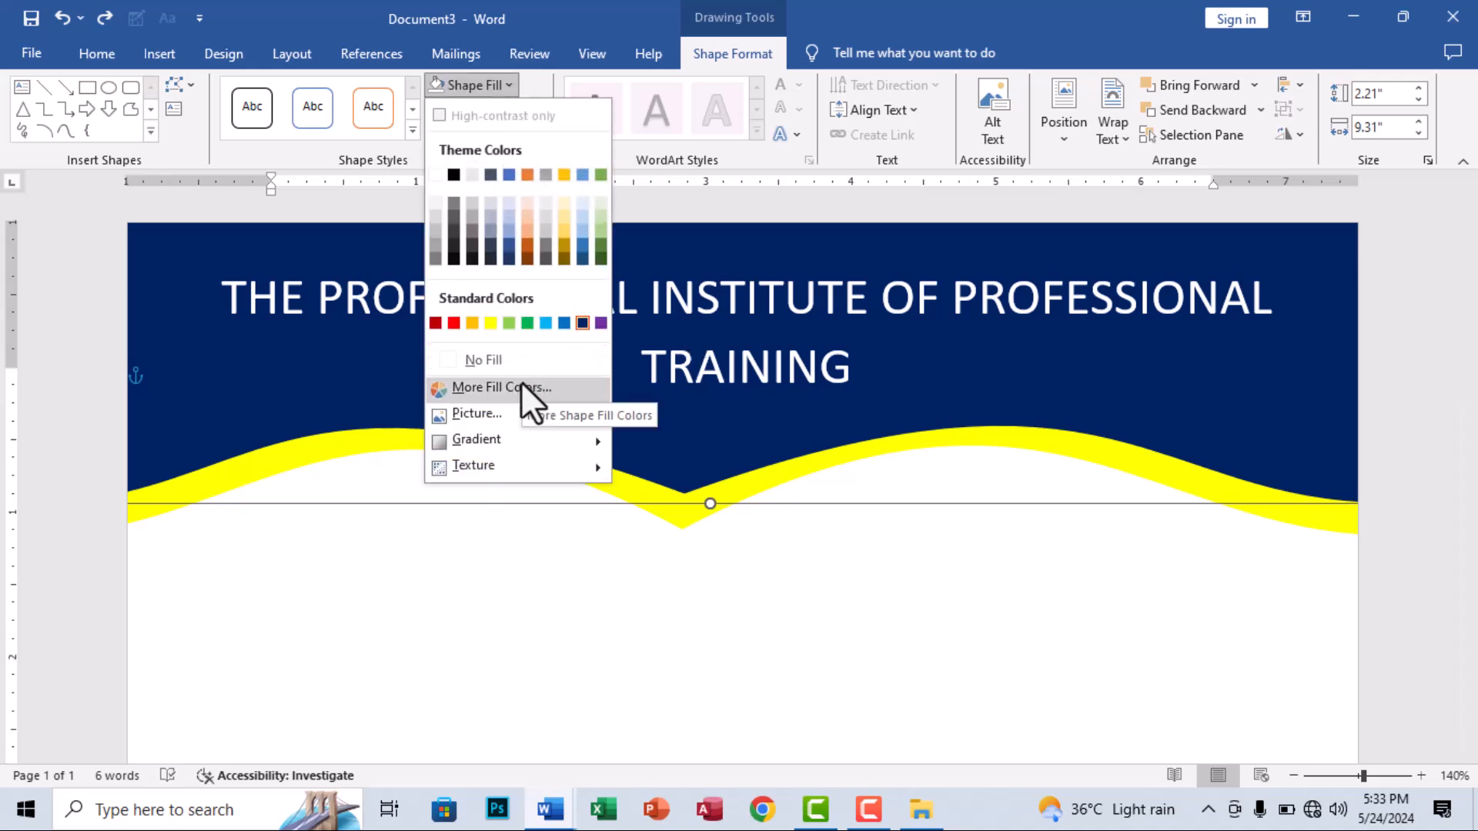
{"action": "mouse_move", "coordinate": [535, 442]}
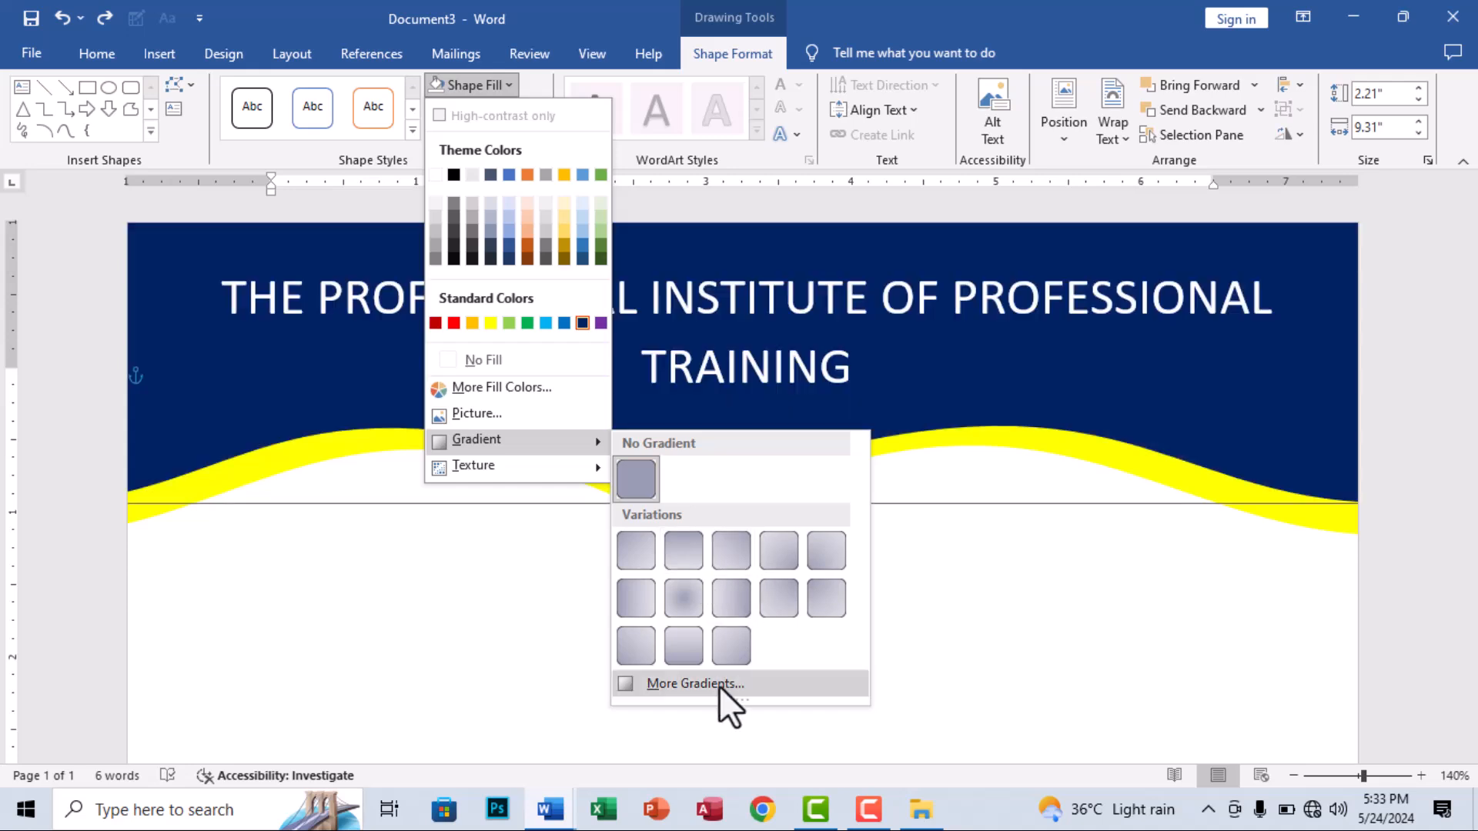
{"action": "left_click", "coordinate": [718, 684]}
{"action": "left_click", "coordinate": [1221, 371]}
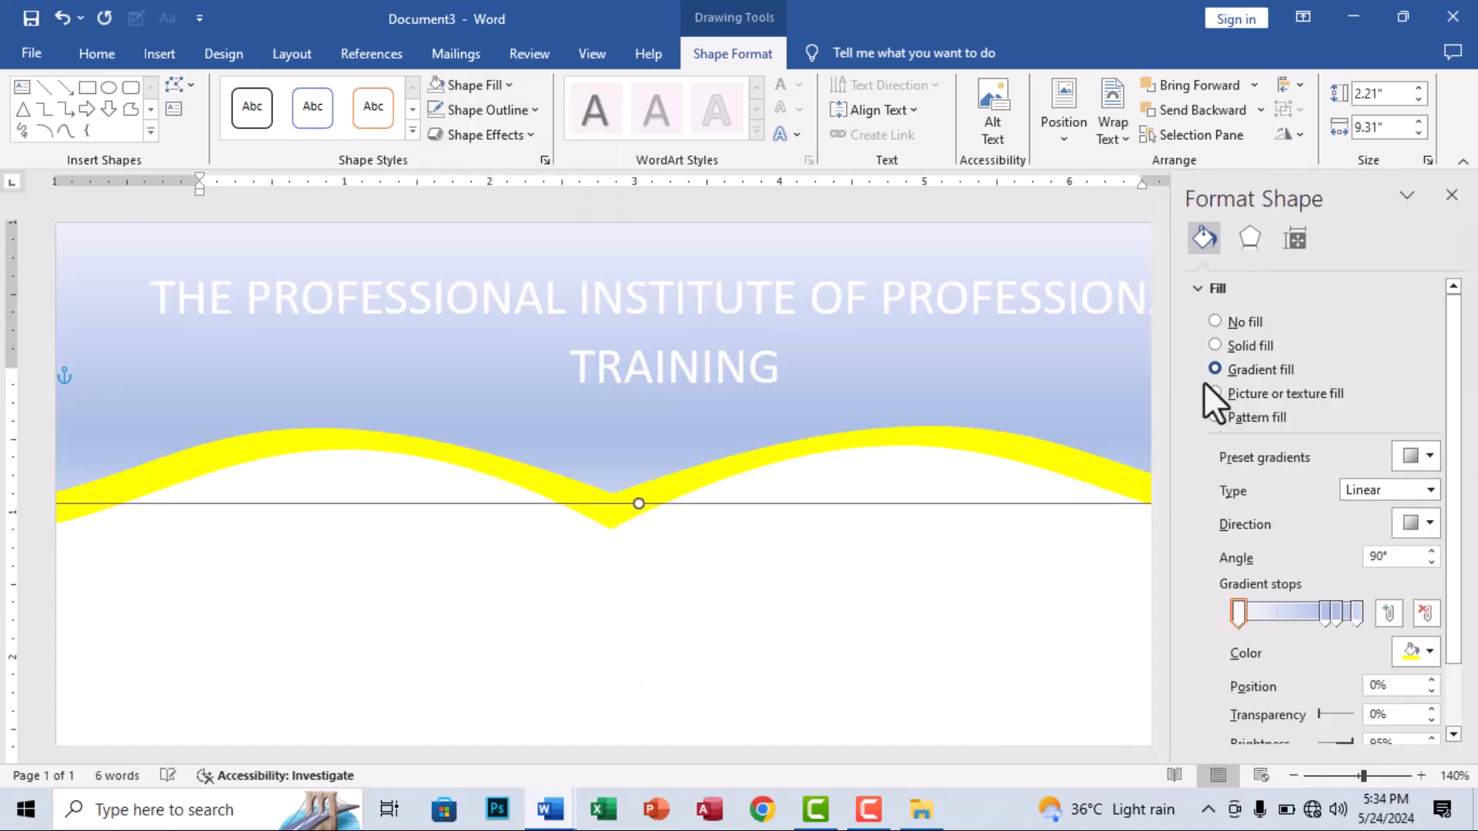
- Color the banner's first gradient stop red, and place a yellow stop at 39%
{"action": "left_click", "coordinate": [1282, 618]}
{"action": "left_click", "coordinate": [1241, 616]}
{"action": "left_click", "coordinate": [1411, 654]}
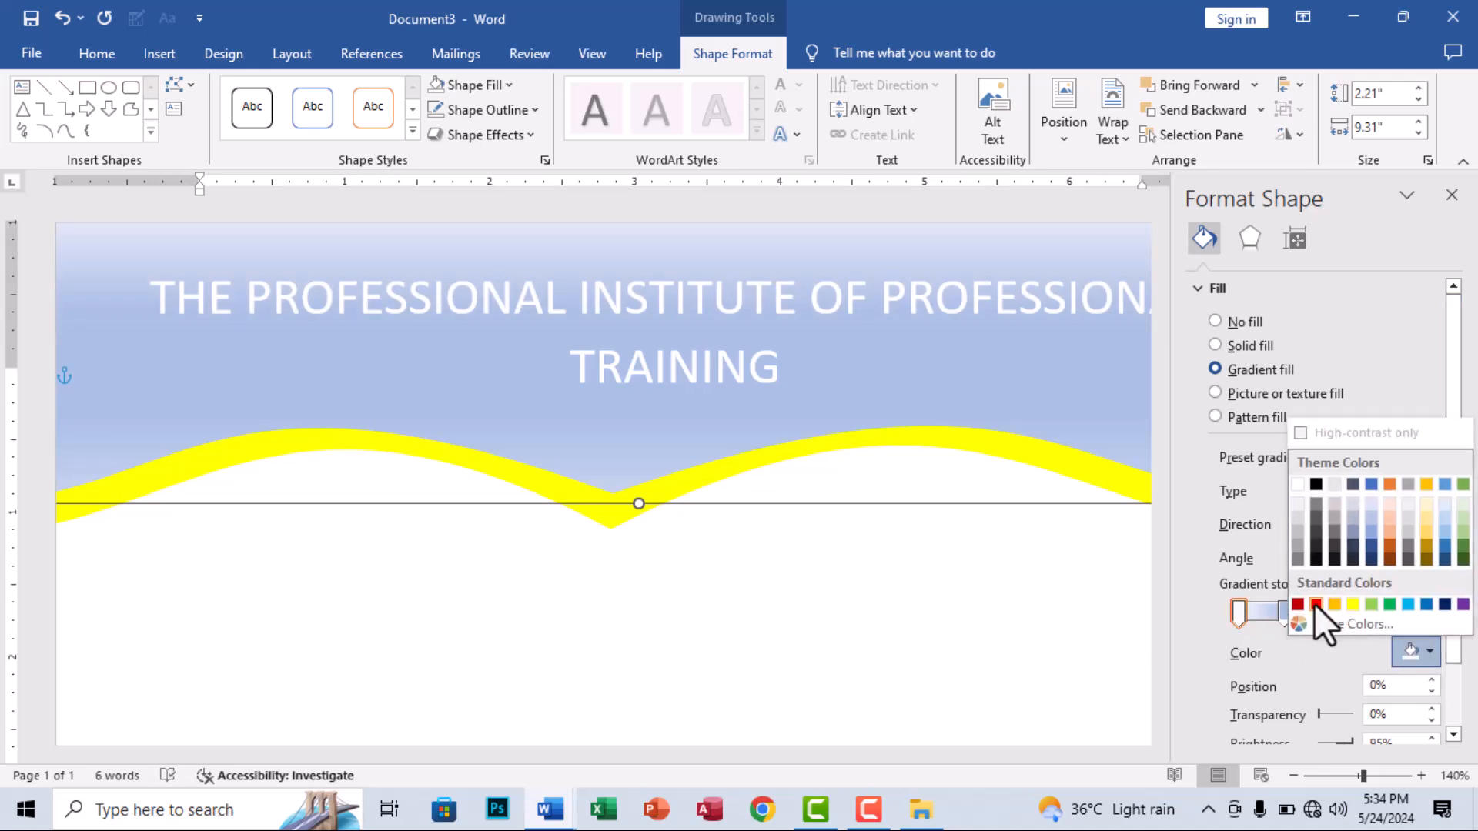
{"action": "left_click", "coordinate": [1314, 604]}
{"action": "left_click", "coordinate": [1284, 614]}
{"action": "left_click", "coordinate": [1426, 649]}
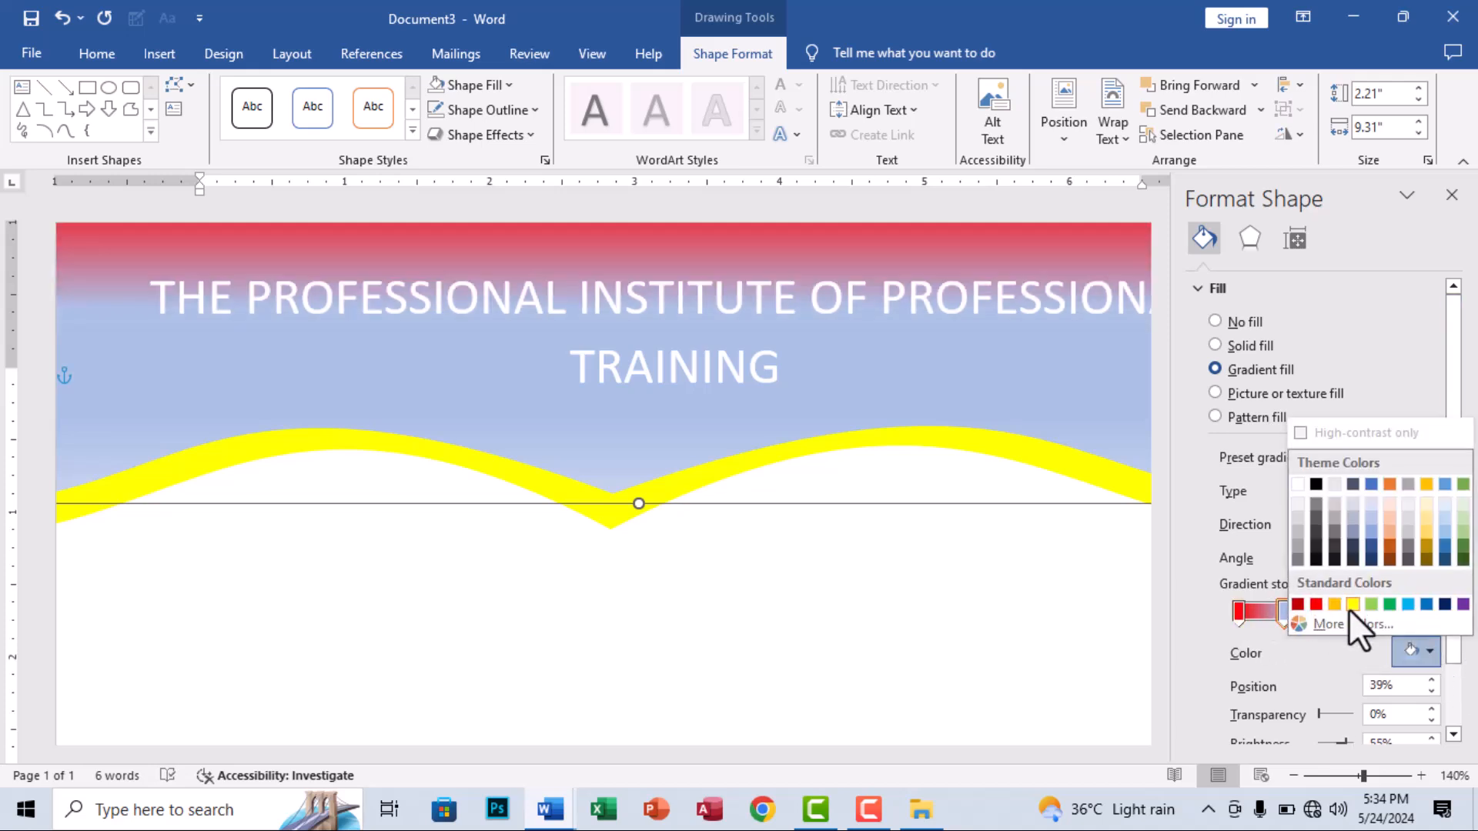
{"action": "left_click", "coordinate": [1348, 605]}
- Color the 74% gradient stop light blue and the last stop dark blue, and close the shape formatting settings
{"action": "left_click", "coordinate": [1324, 614]}
{"action": "left_click", "coordinate": [1430, 647]}
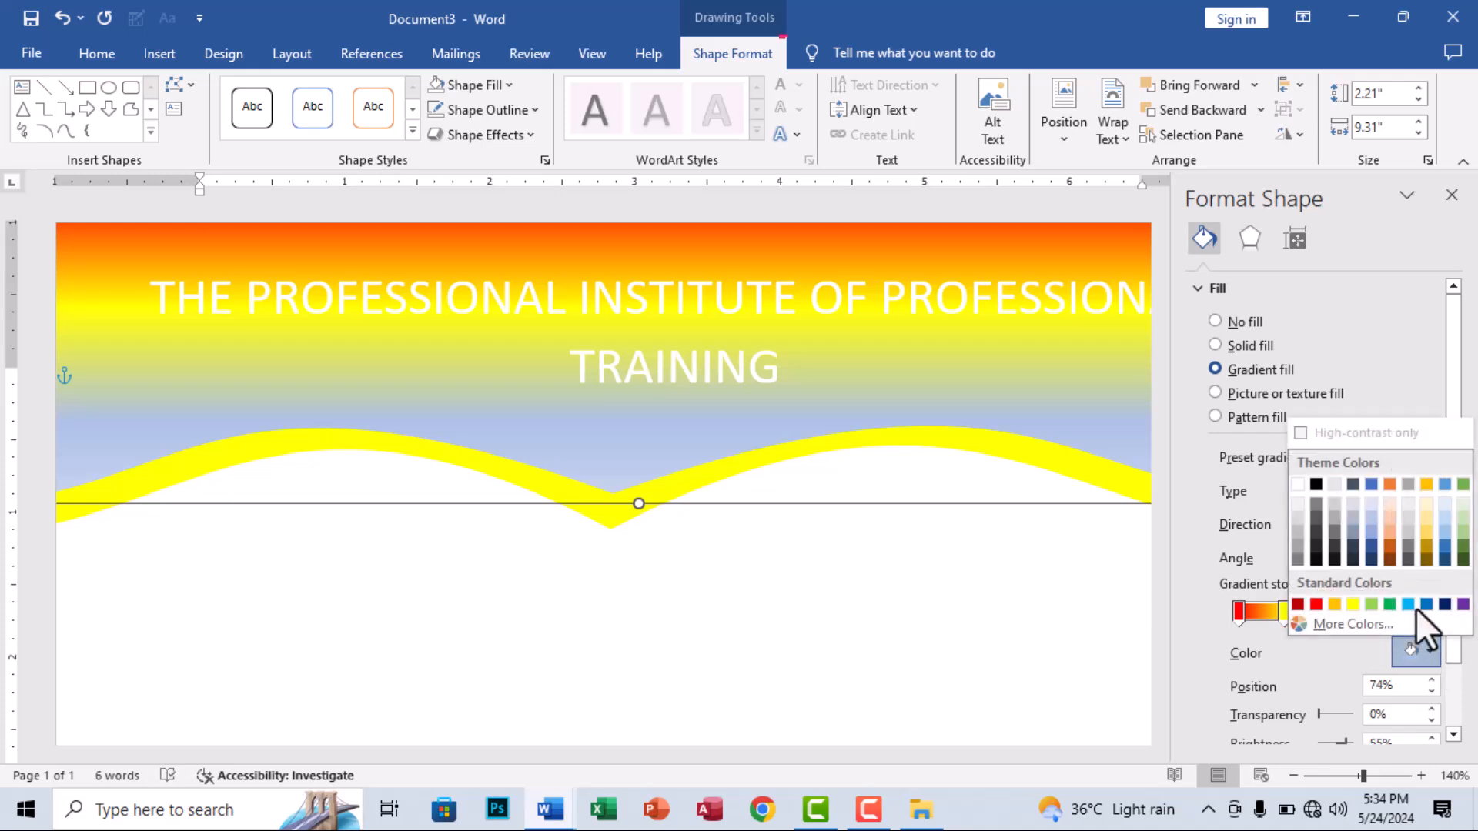
{"action": "left_click", "coordinate": [1411, 603]}
{"action": "left_click", "coordinate": [1356, 614]}
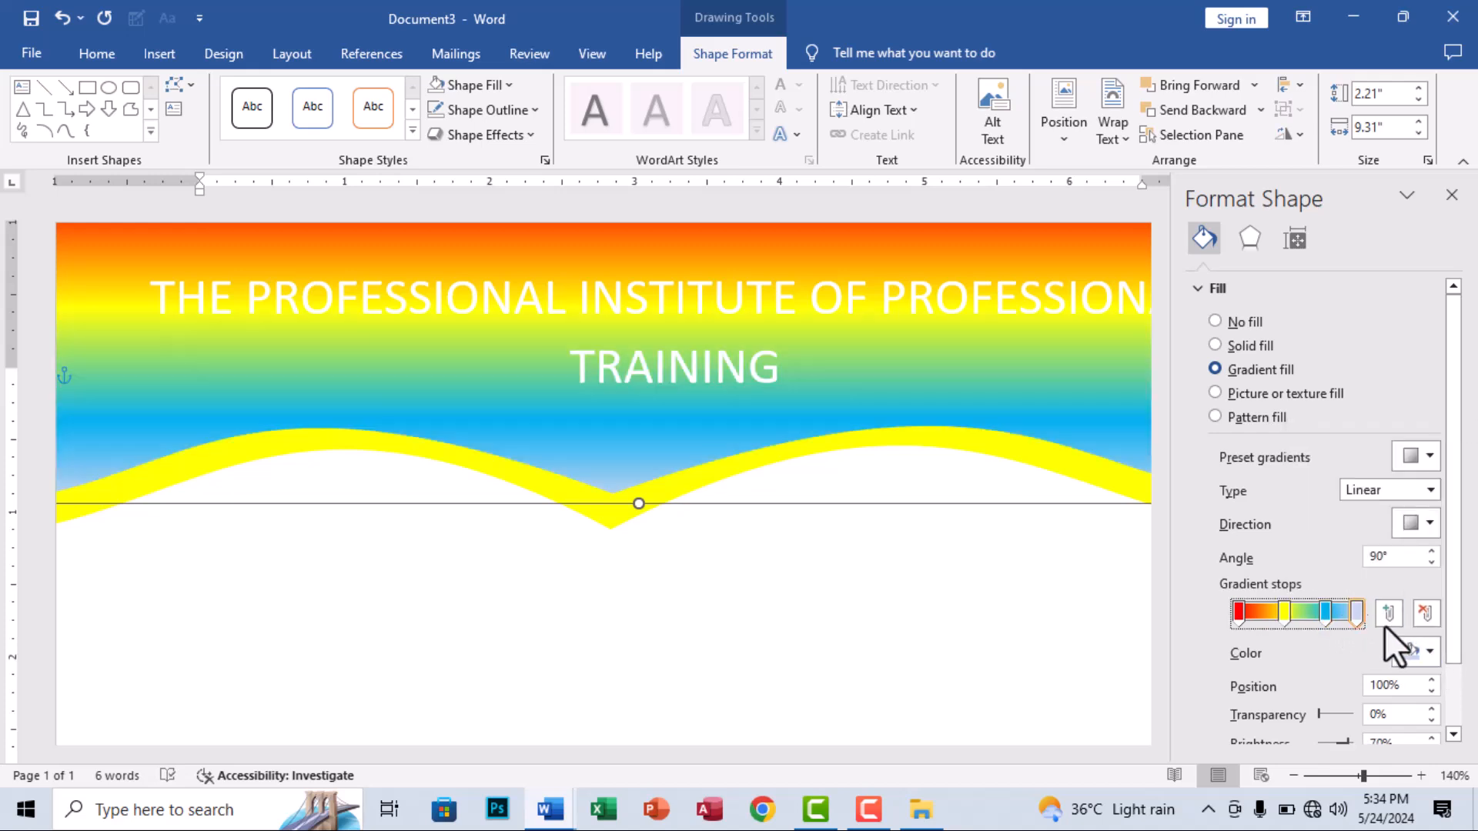
{"action": "left_click", "coordinate": [1426, 650]}
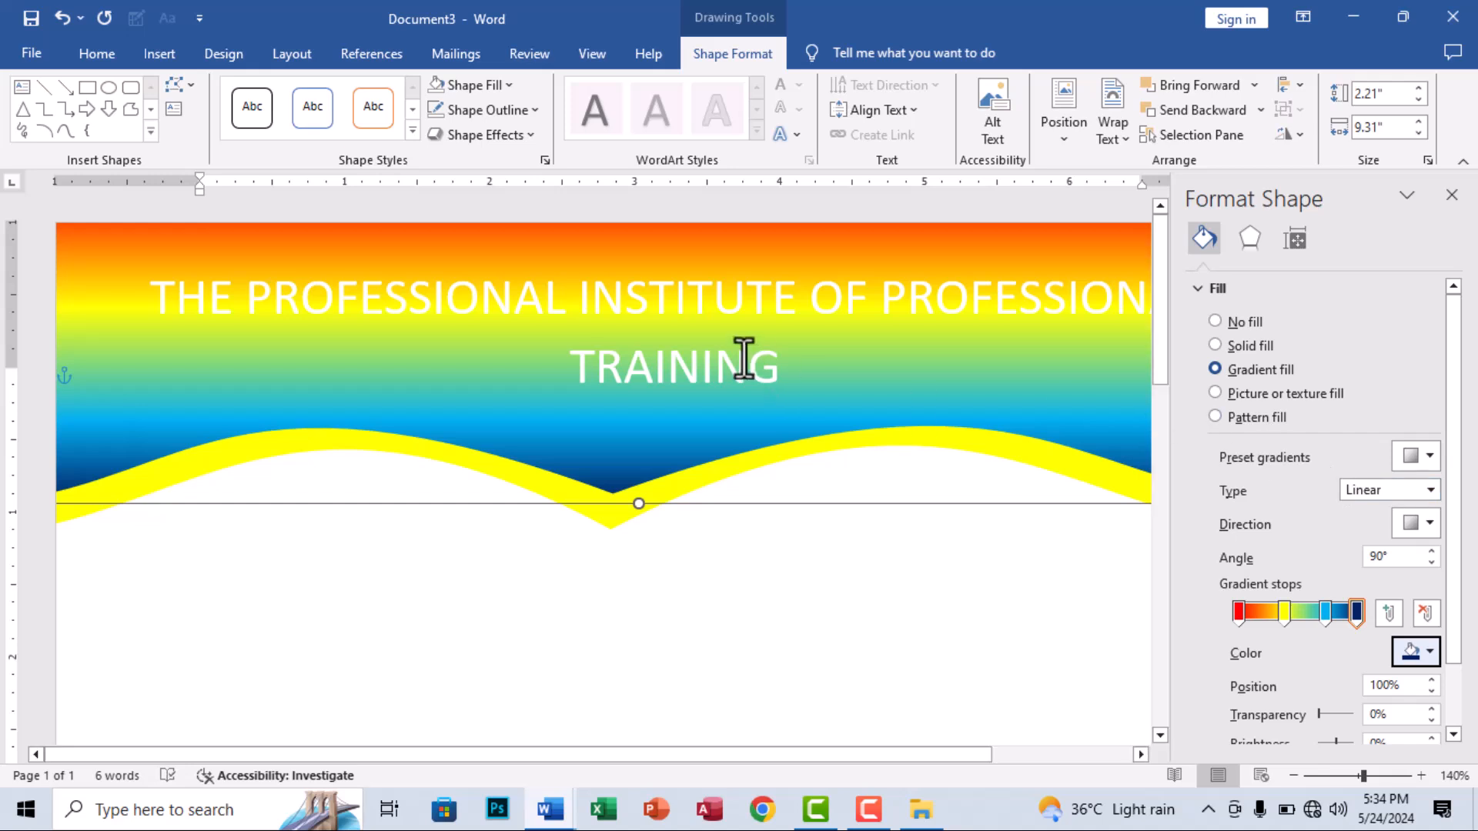
{"action": "left_click", "coordinate": [1449, 194]}
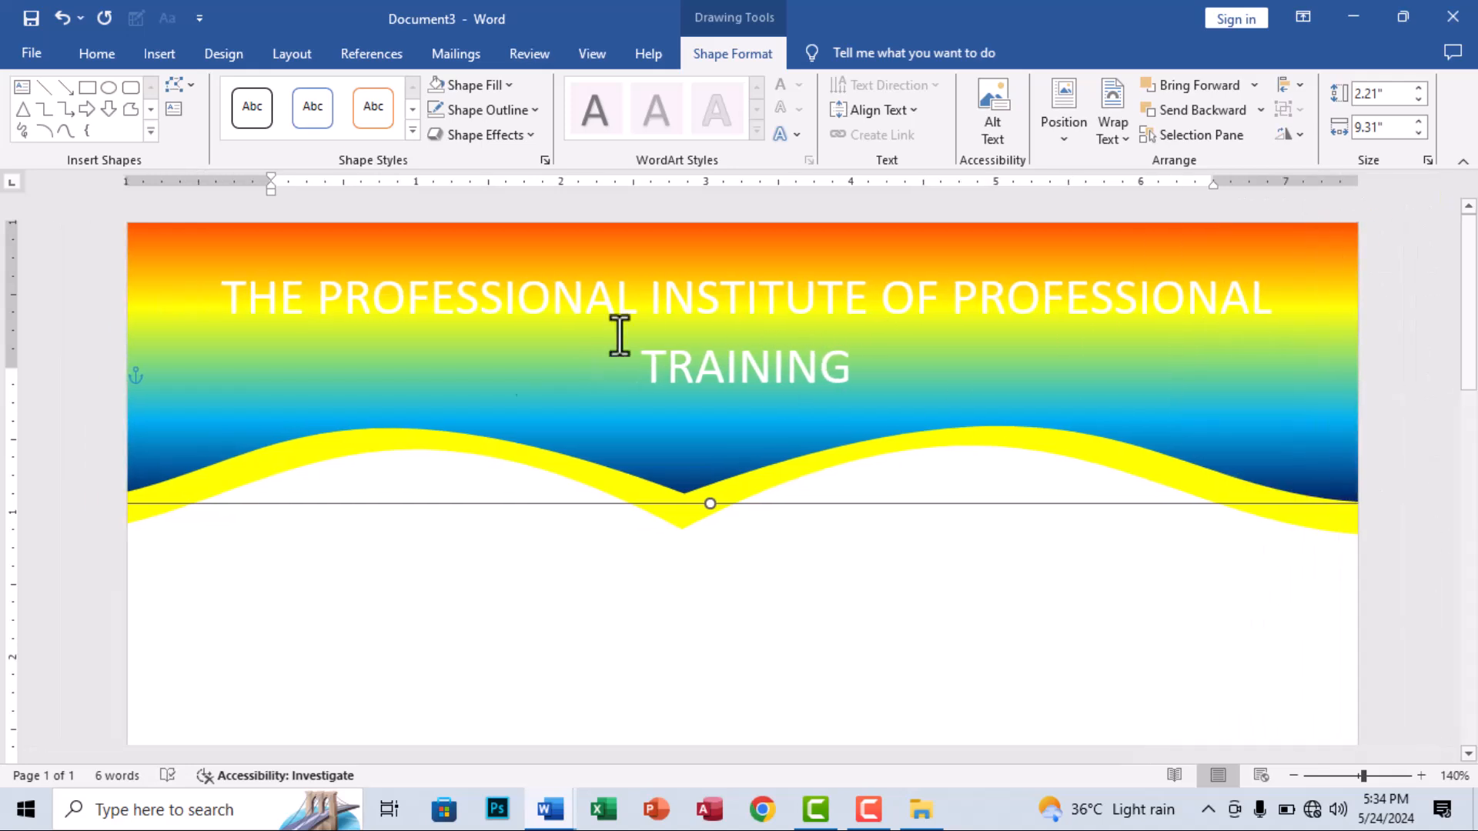
- Apply the gradient variation that radiates from the bottom-right corner to the banner
{"action": "left_click", "coordinate": [488, 90]}
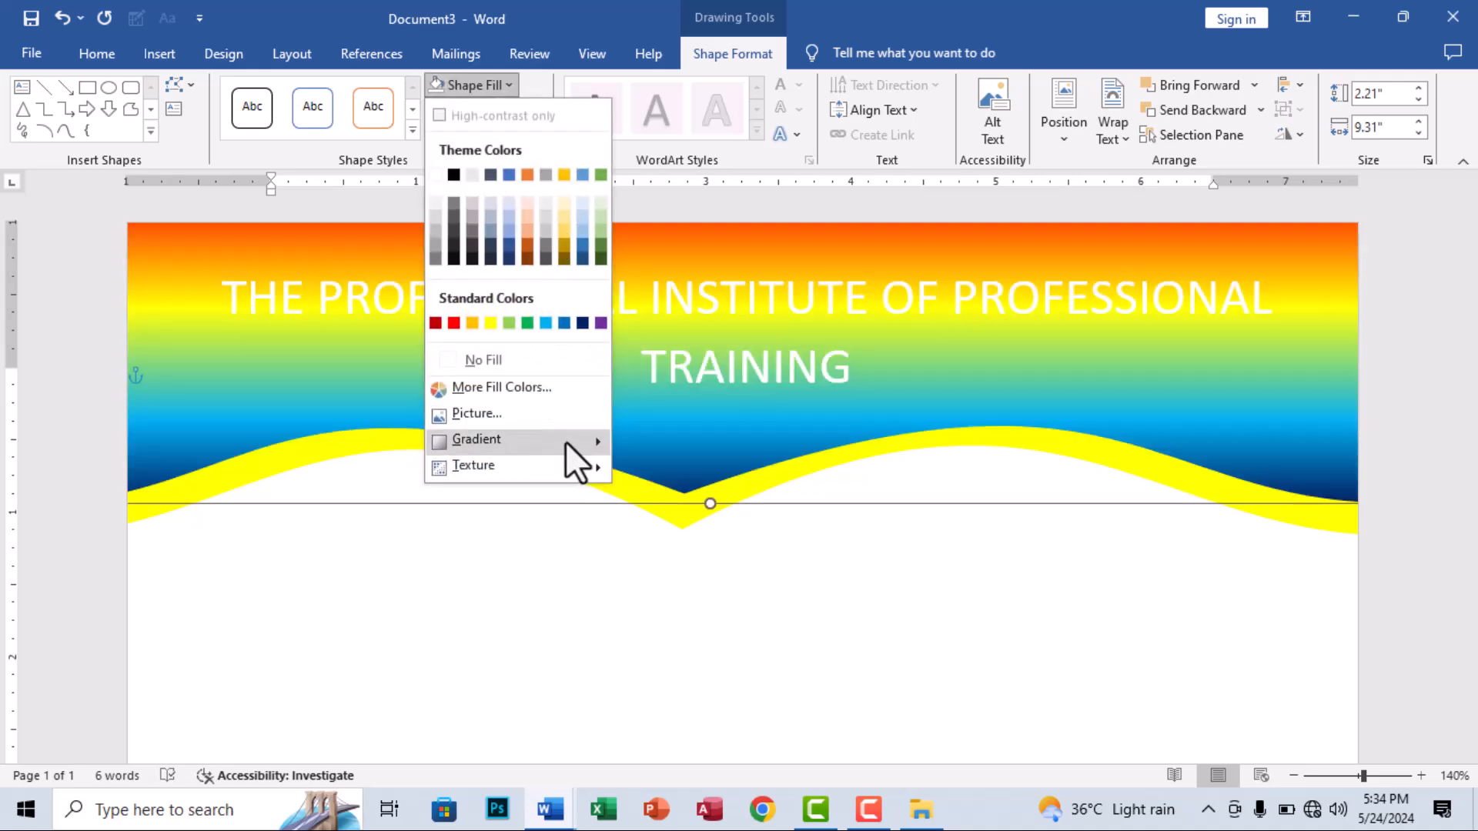
{"action": "mouse_move", "coordinate": [568, 441]}
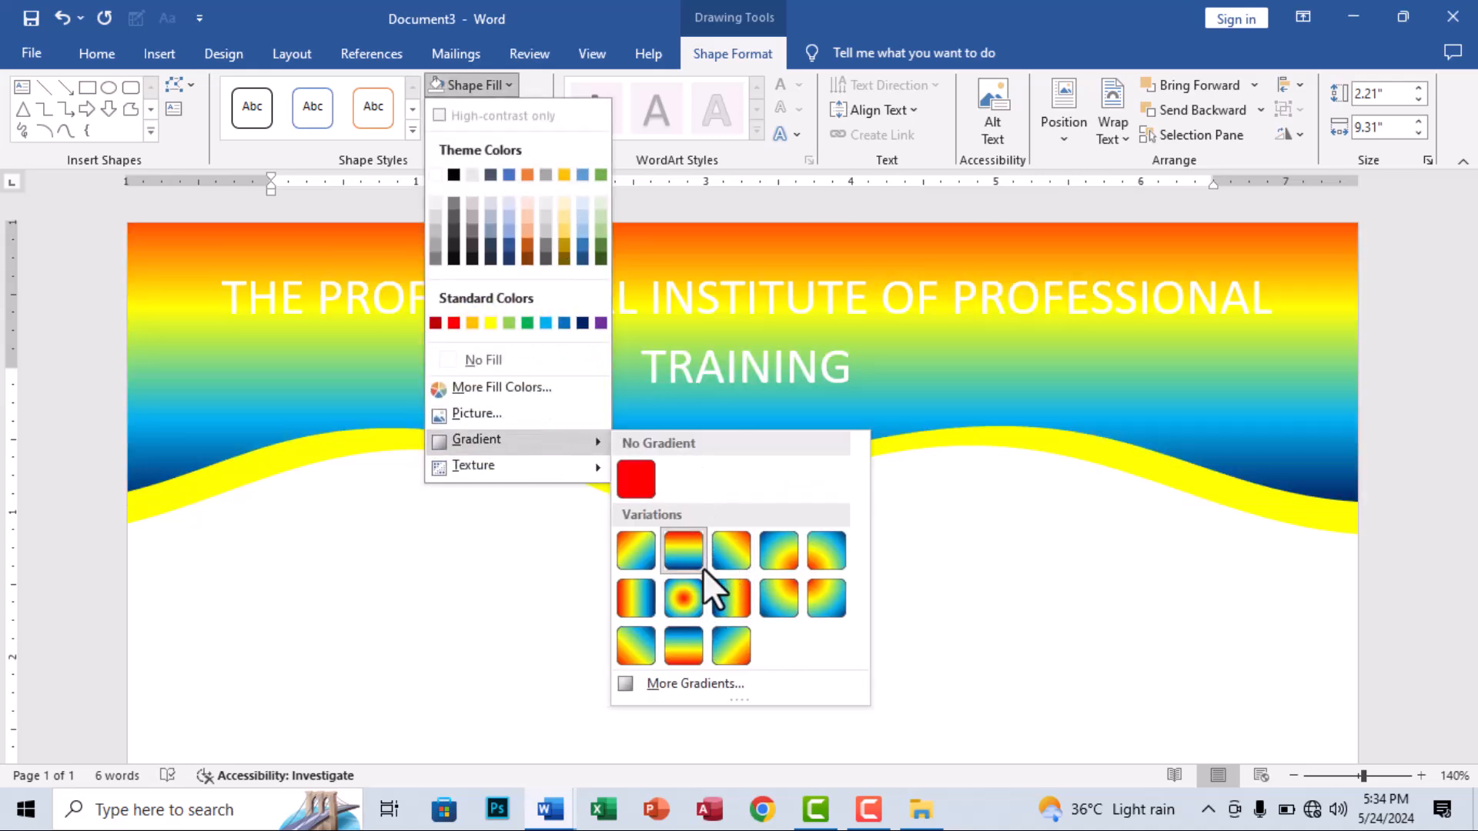
{"action": "left_click", "coordinate": [700, 570]}
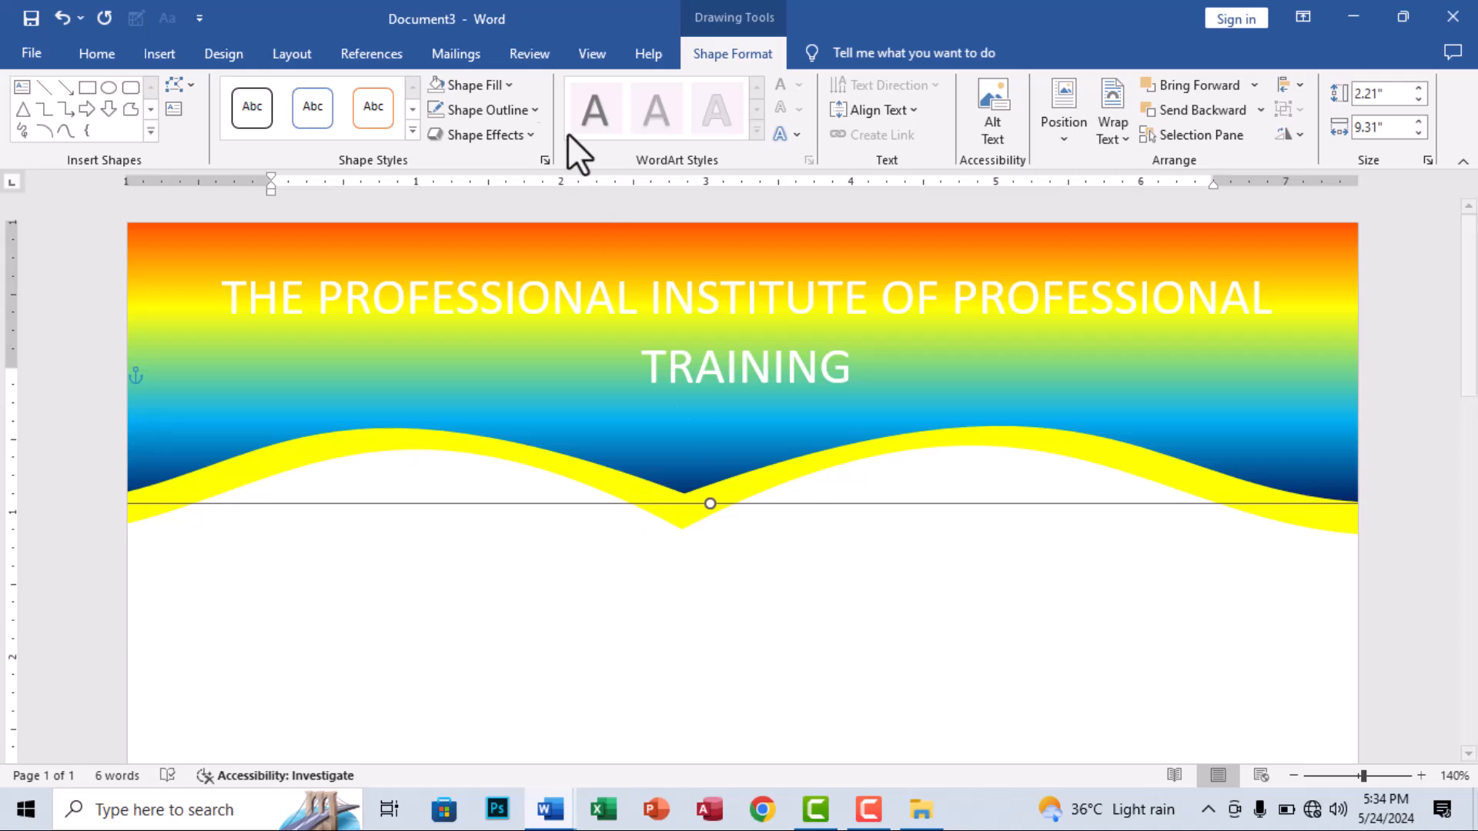
{"action": "left_click", "coordinate": [511, 113]}
{"action": "left_click", "coordinate": [493, 85]}
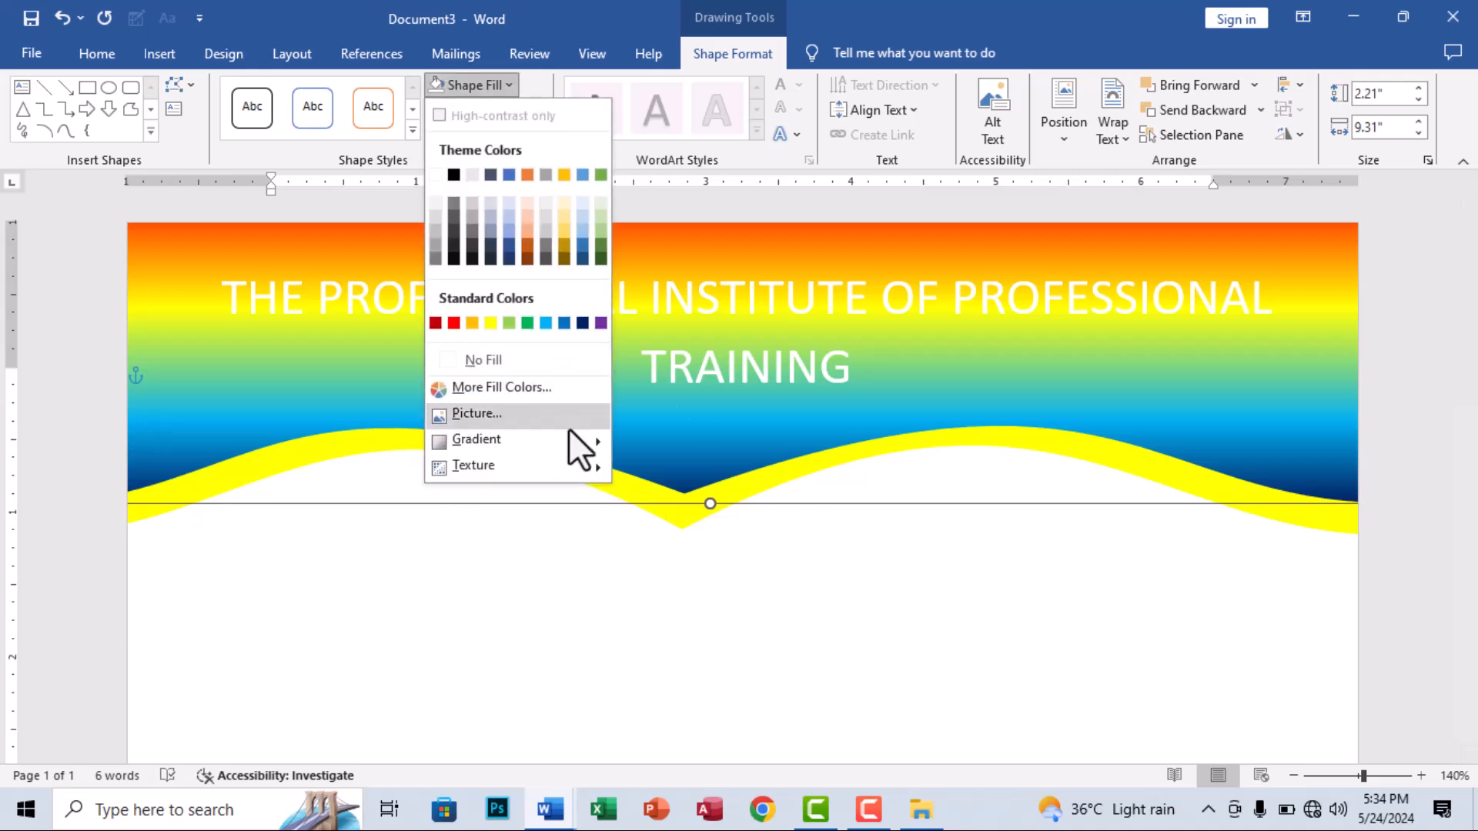
{"action": "mouse_move", "coordinate": [580, 440]}
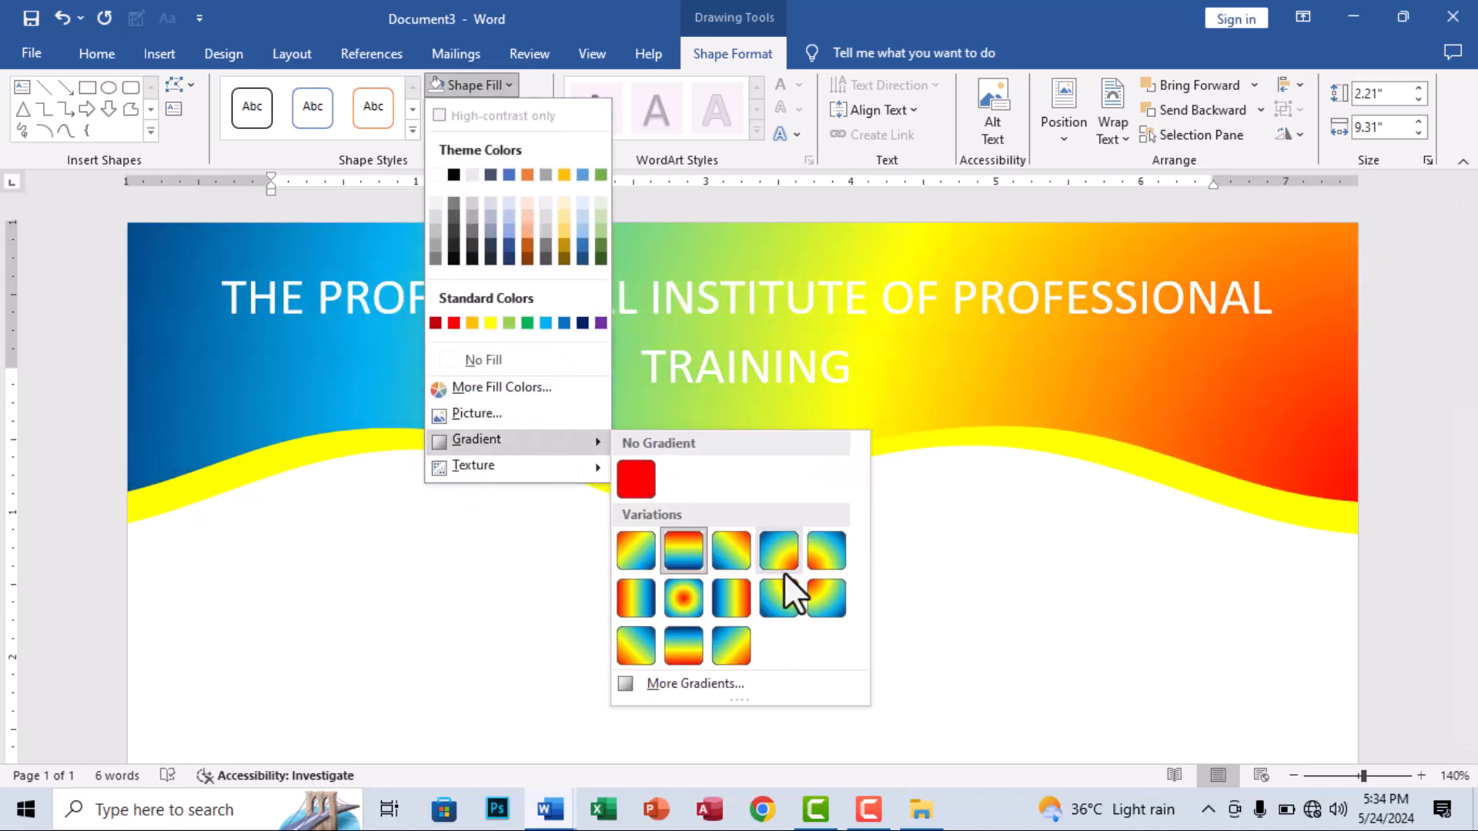
{"action": "left_click", "coordinate": [784, 572]}
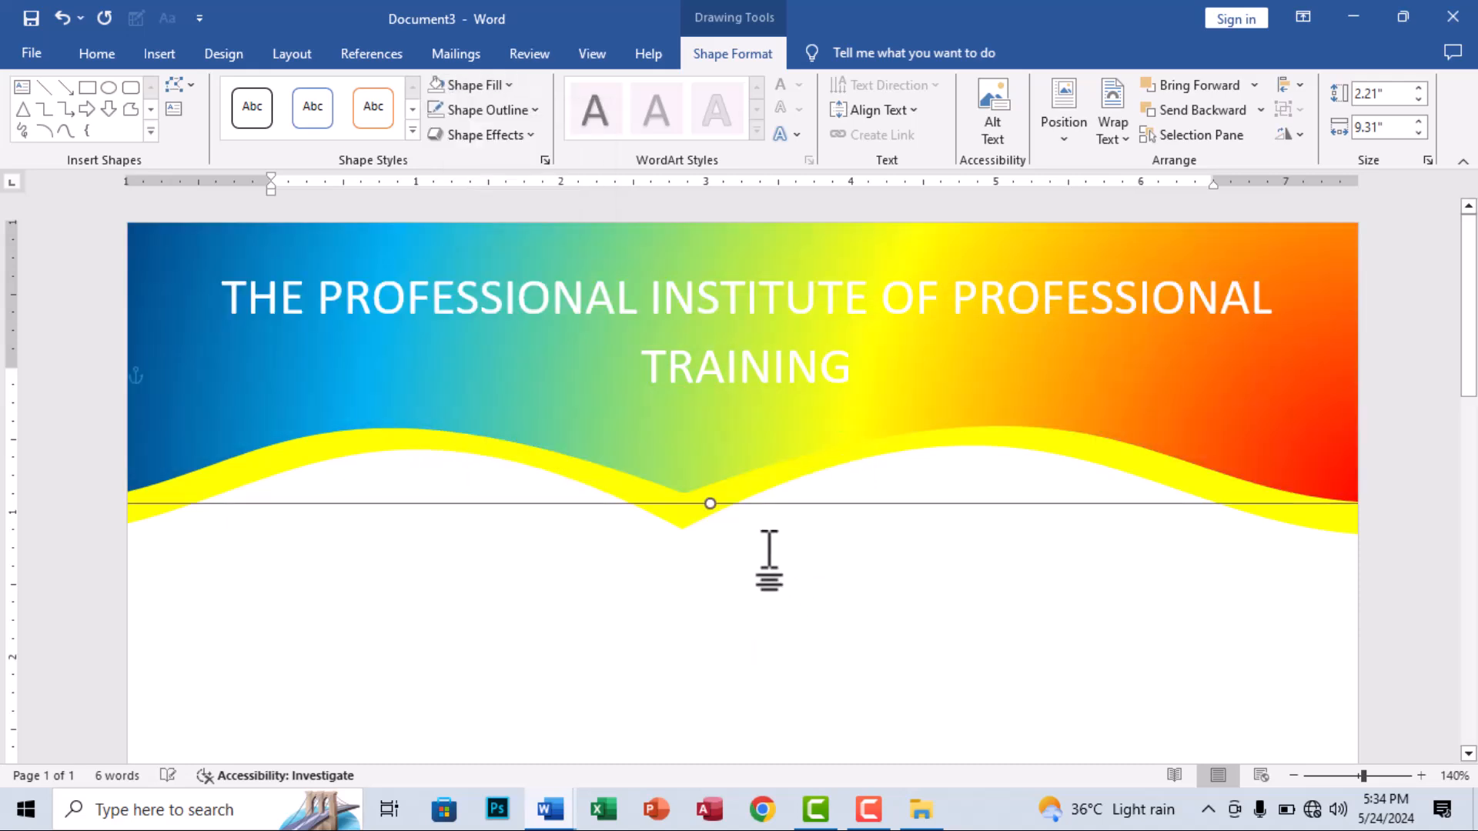
- Look through the outline weight and dash options for the banner without applying any
{"action": "left_click", "coordinate": [477, 115]}
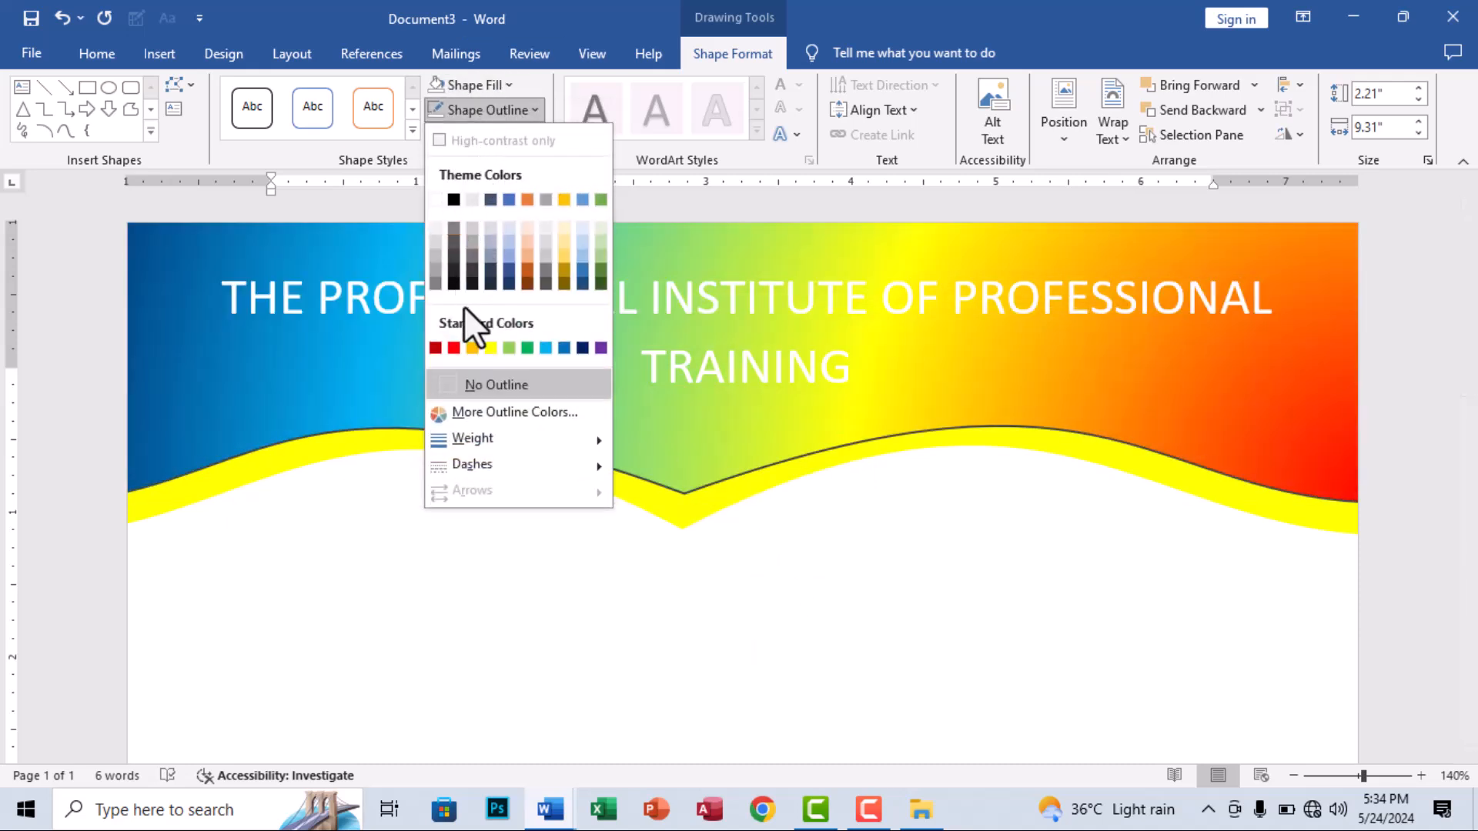
{"action": "mouse_move", "coordinate": [468, 438]}
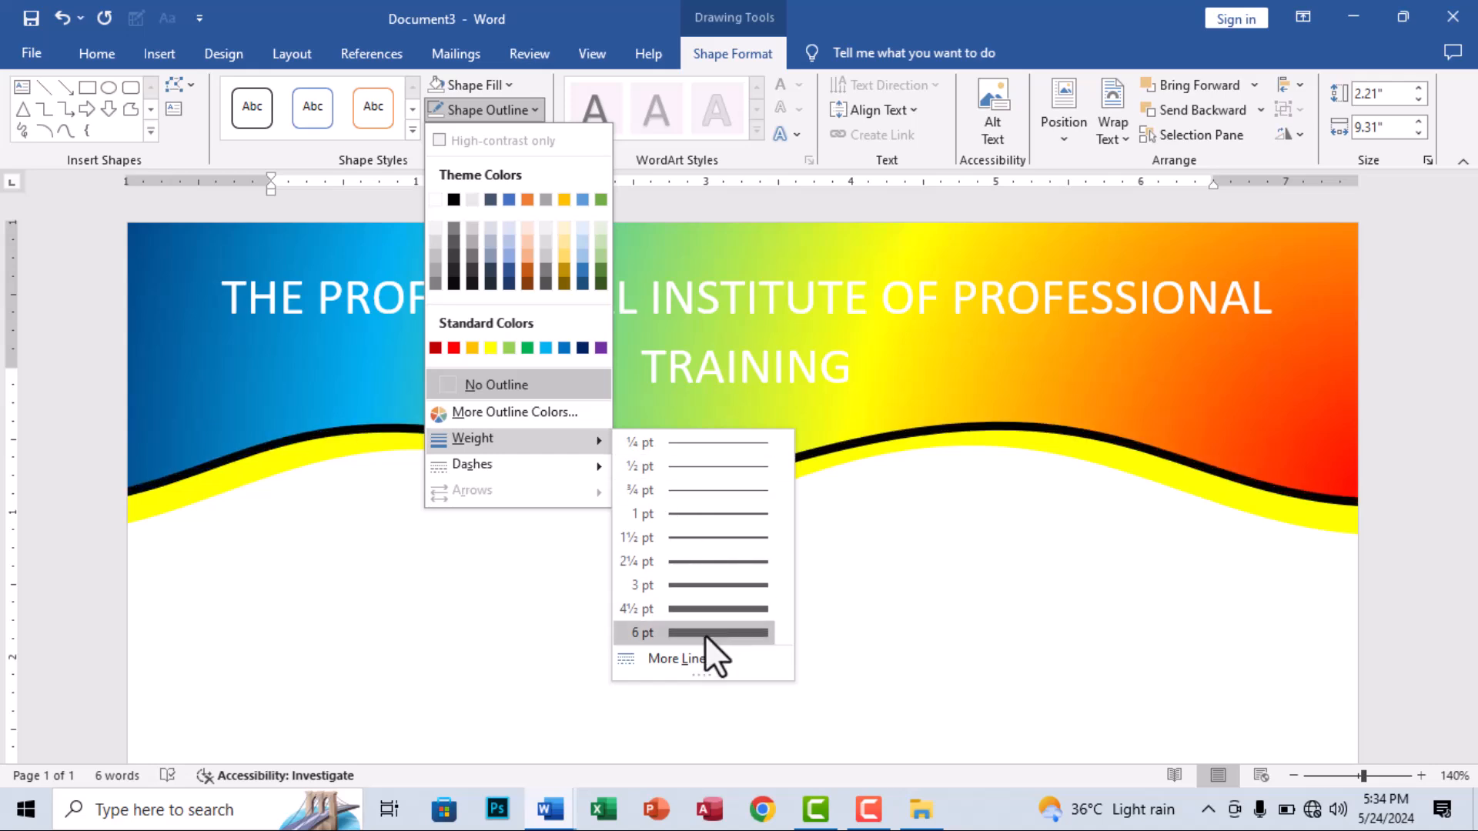
{"action": "mouse_move", "coordinate": [566, 469]}
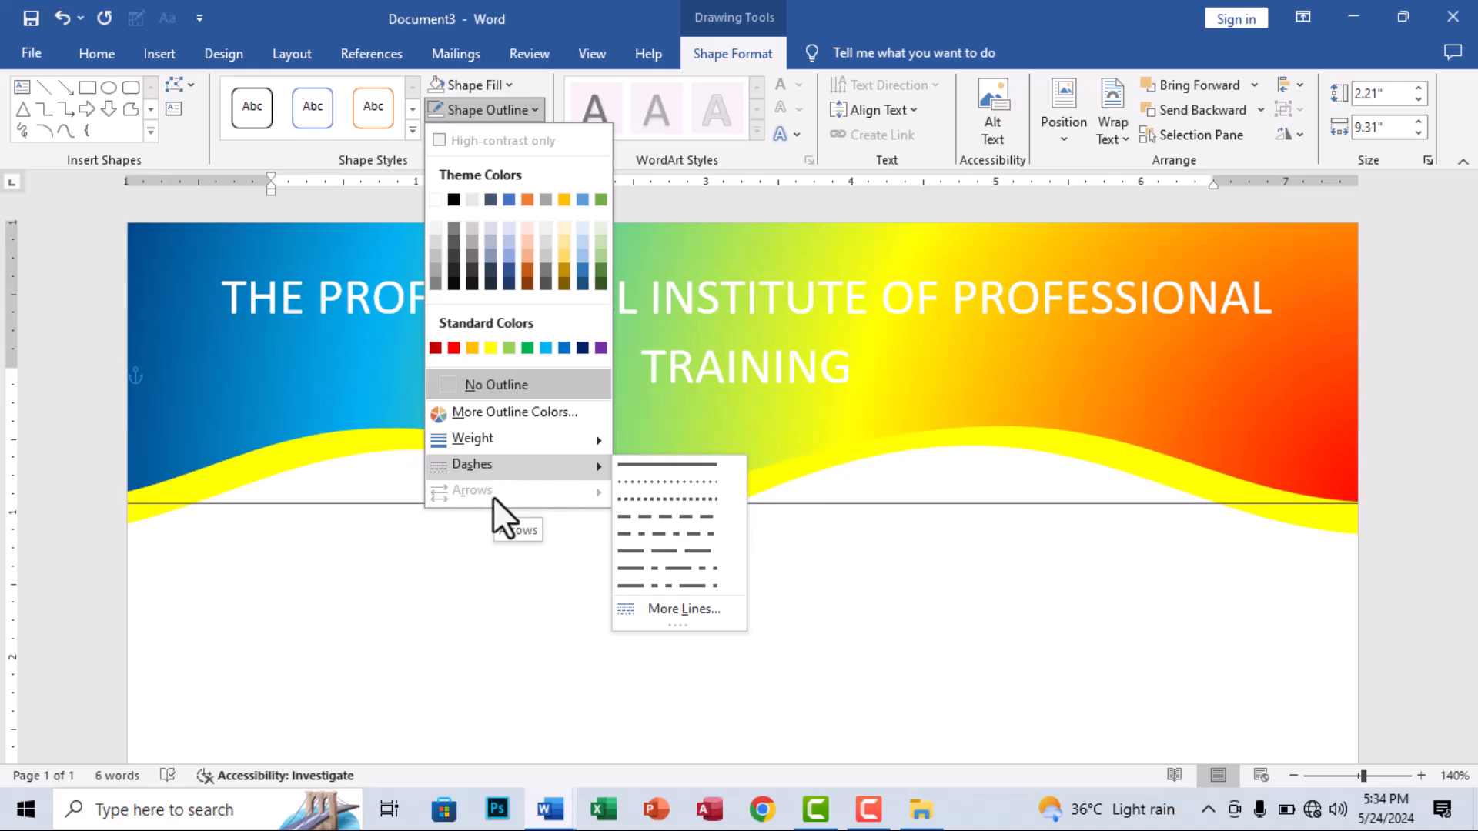
{"action": "left_click", "coordinate": [65, 91]}
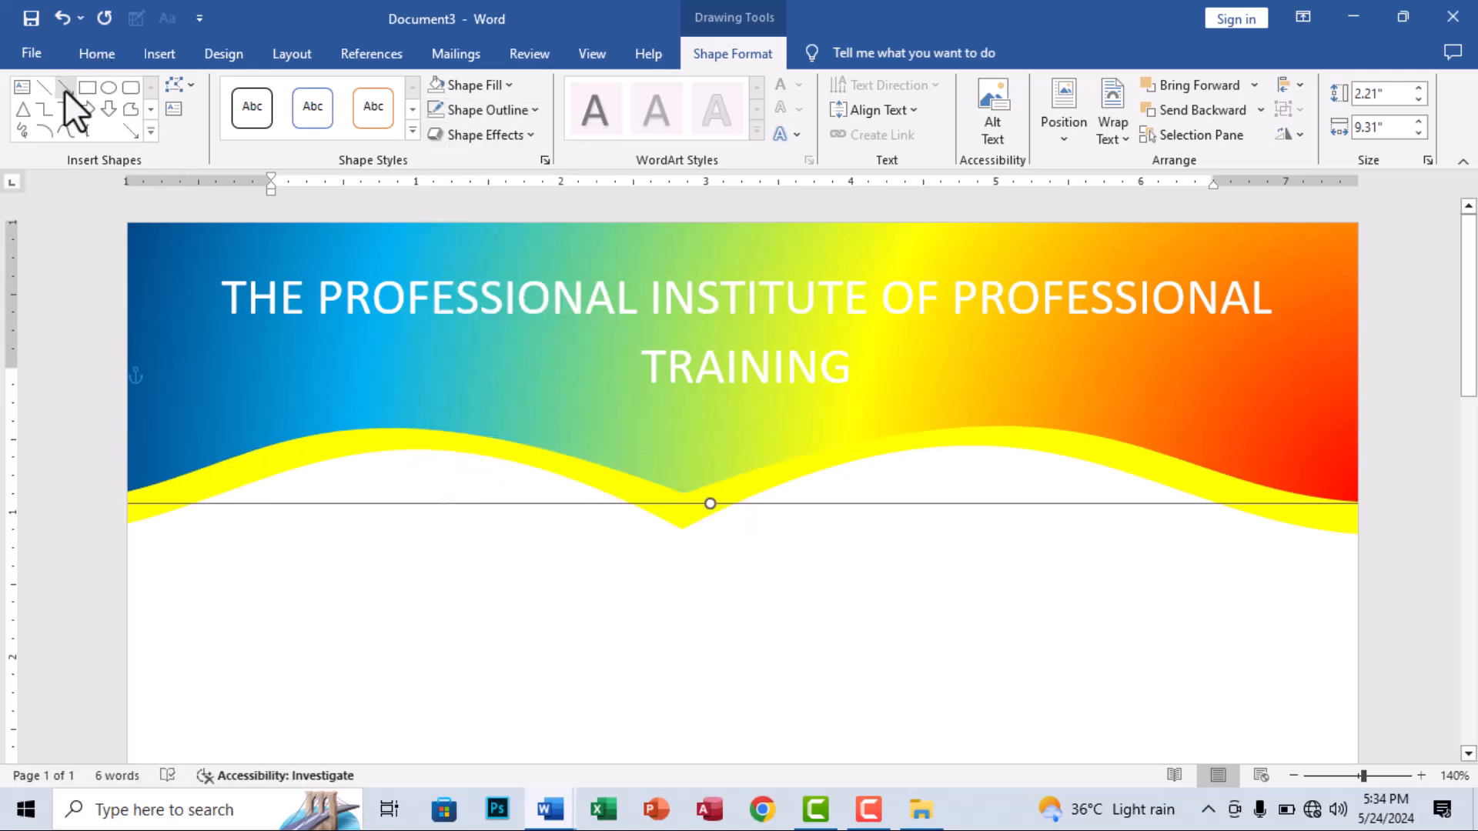
- Draw a horizontal arrow line about 4.95" long below the banner and give it solid arrowheads at both ends
{"action": "left_click", "coordinate": [65, 90]}
{"action": "left_click_drag", "start_coordinate": [297, 567], "coordinate": [1013, 615]}
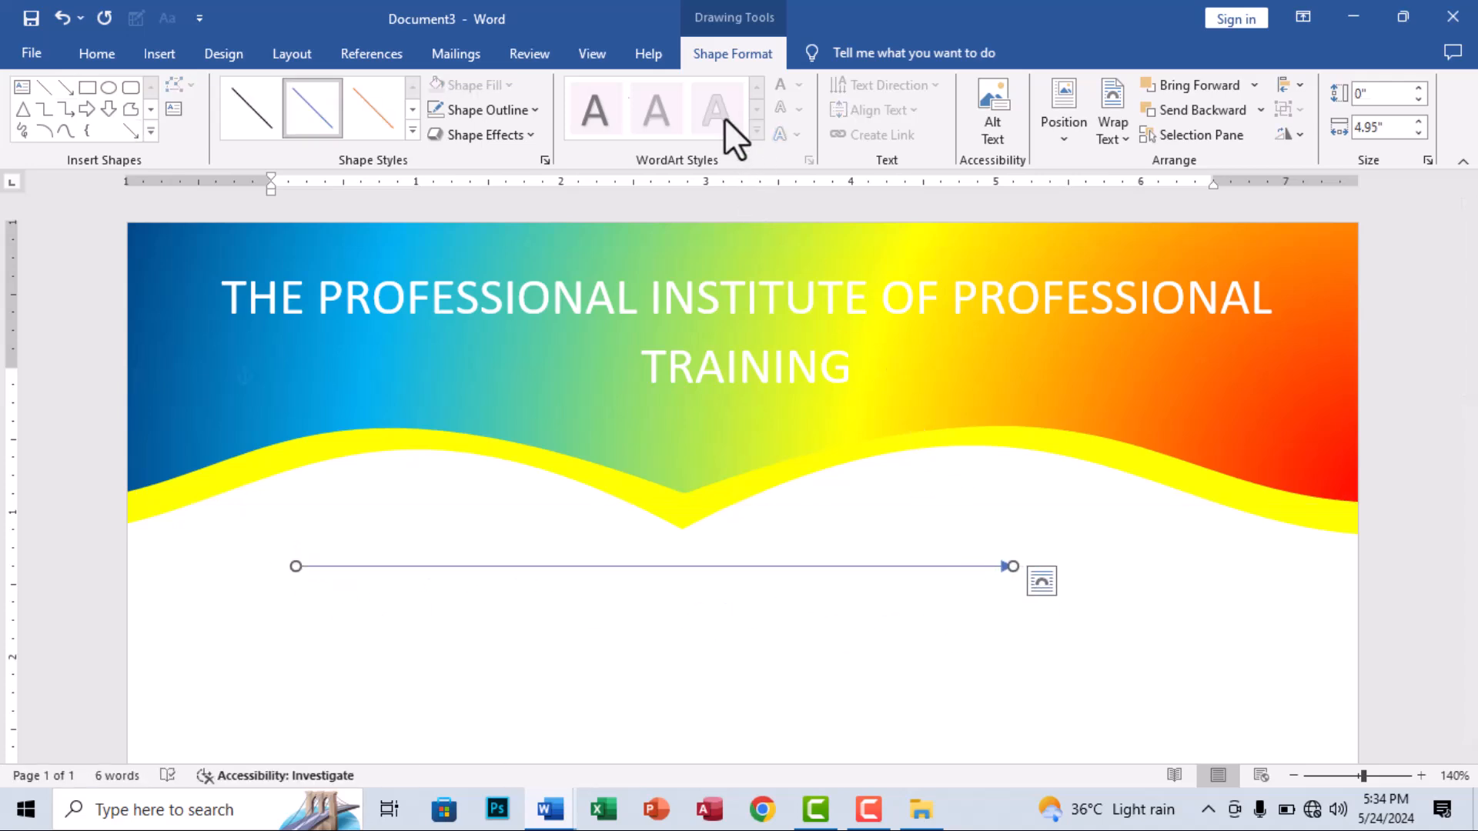
{"action": "left_click", "coordinate": [531, 110]}
{"action": "mouse_move", "coordinate": [539, 492]}
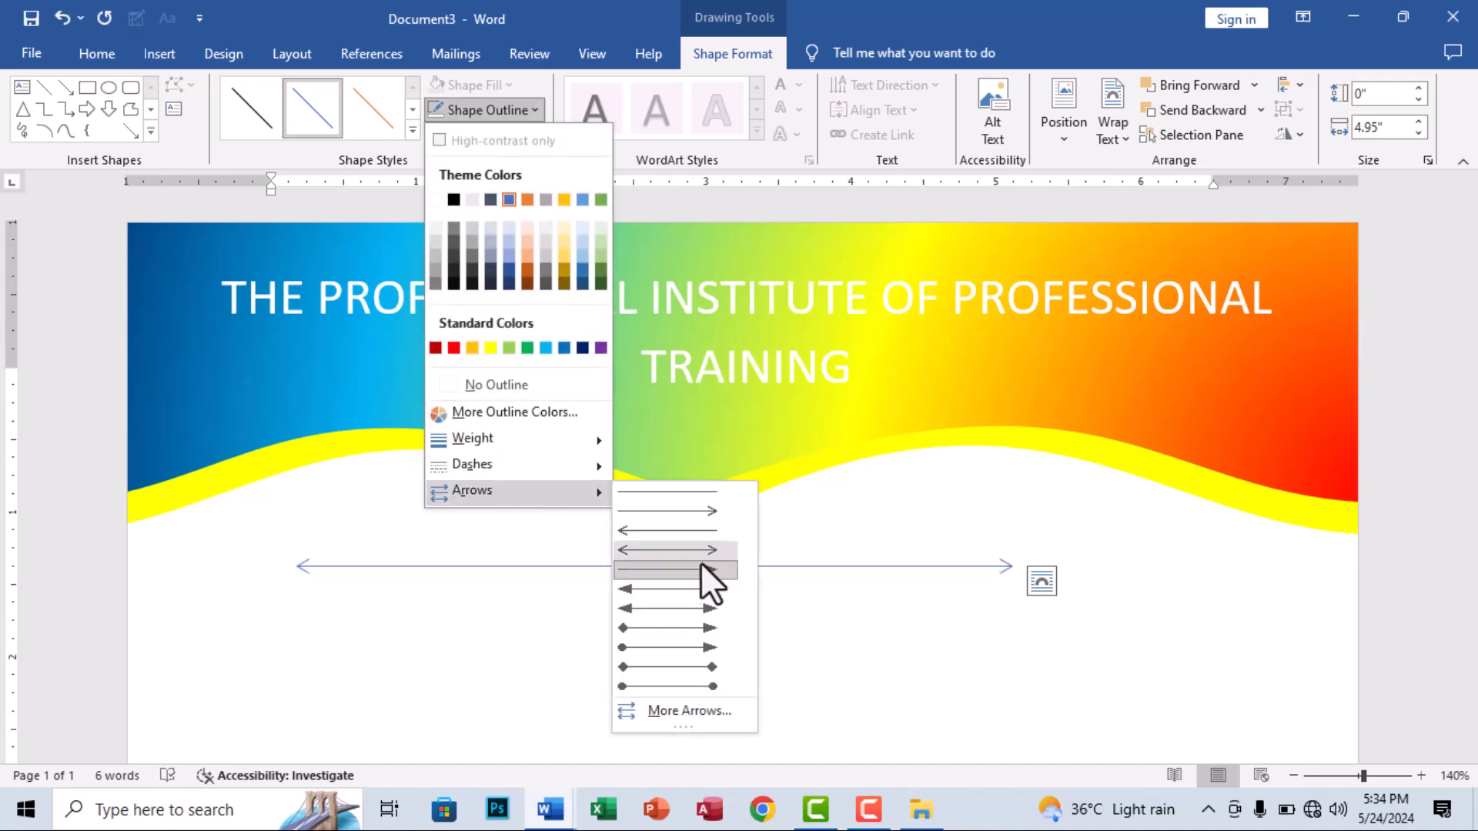
{"action": "left_click", "coordinate": [677, 608]}
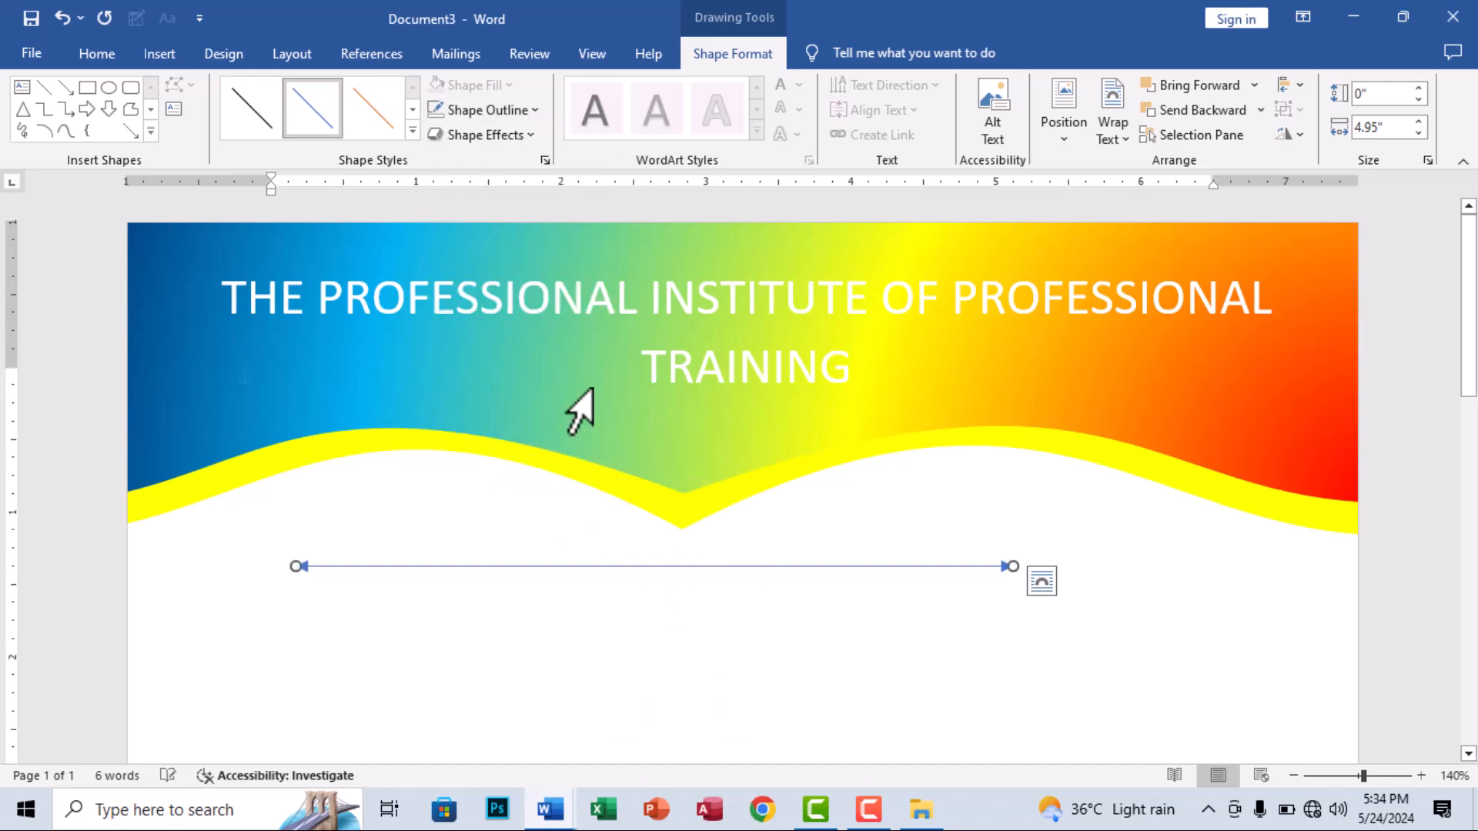
- Set the arrow line's weight to 6 pt and its outline color to red
{"action": "left_click", "coordinate": [493, 116]}
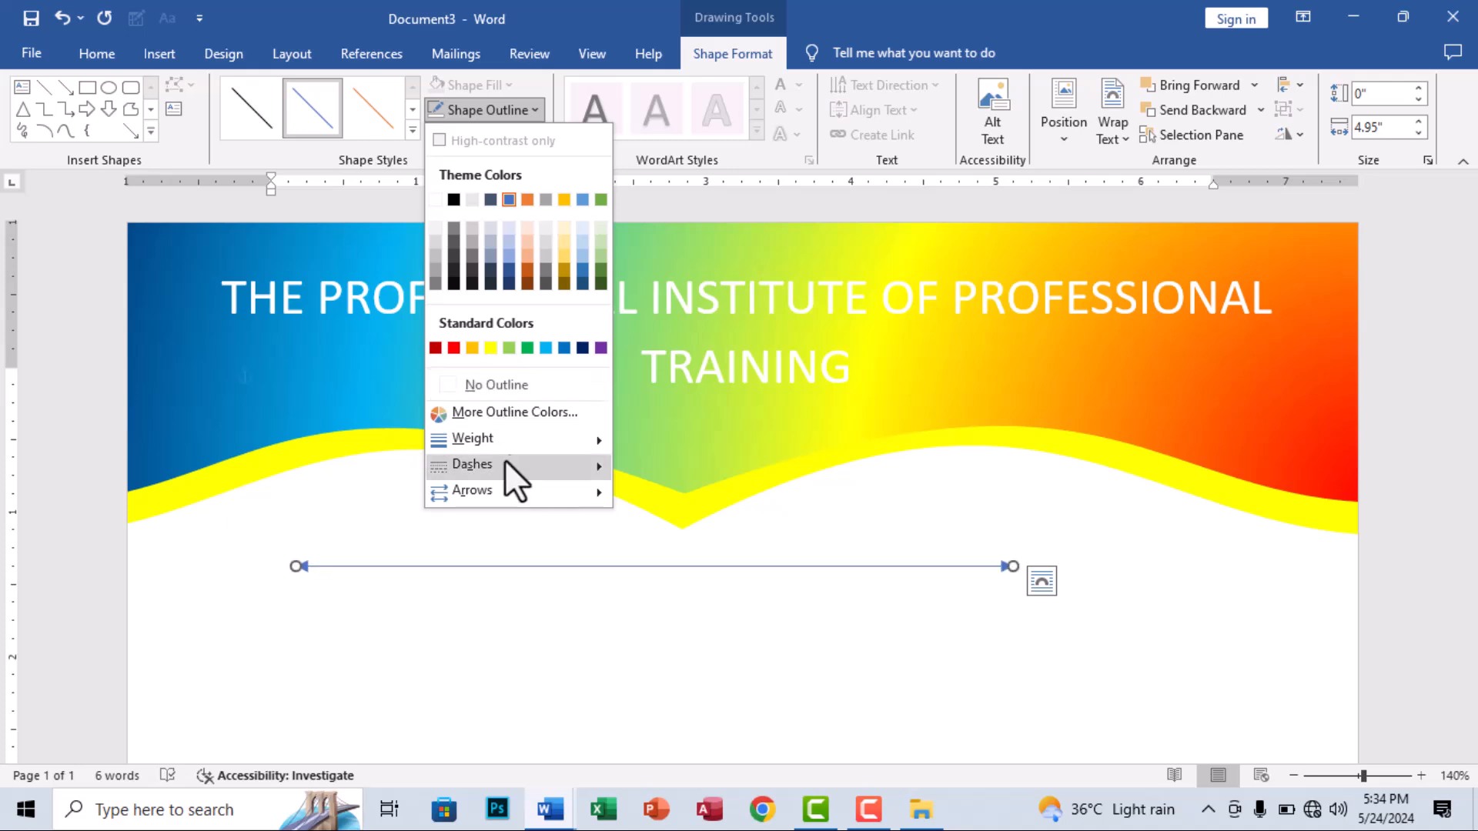
{"action": "mouse_move", "coordinate": [534, 437]}
{"action": "left_click", "coordinate": [688, 632]}
{"action": "left_click", "coordinate": [505, 108]}
{"action": "left_click", "coordinate": [454, 348]}
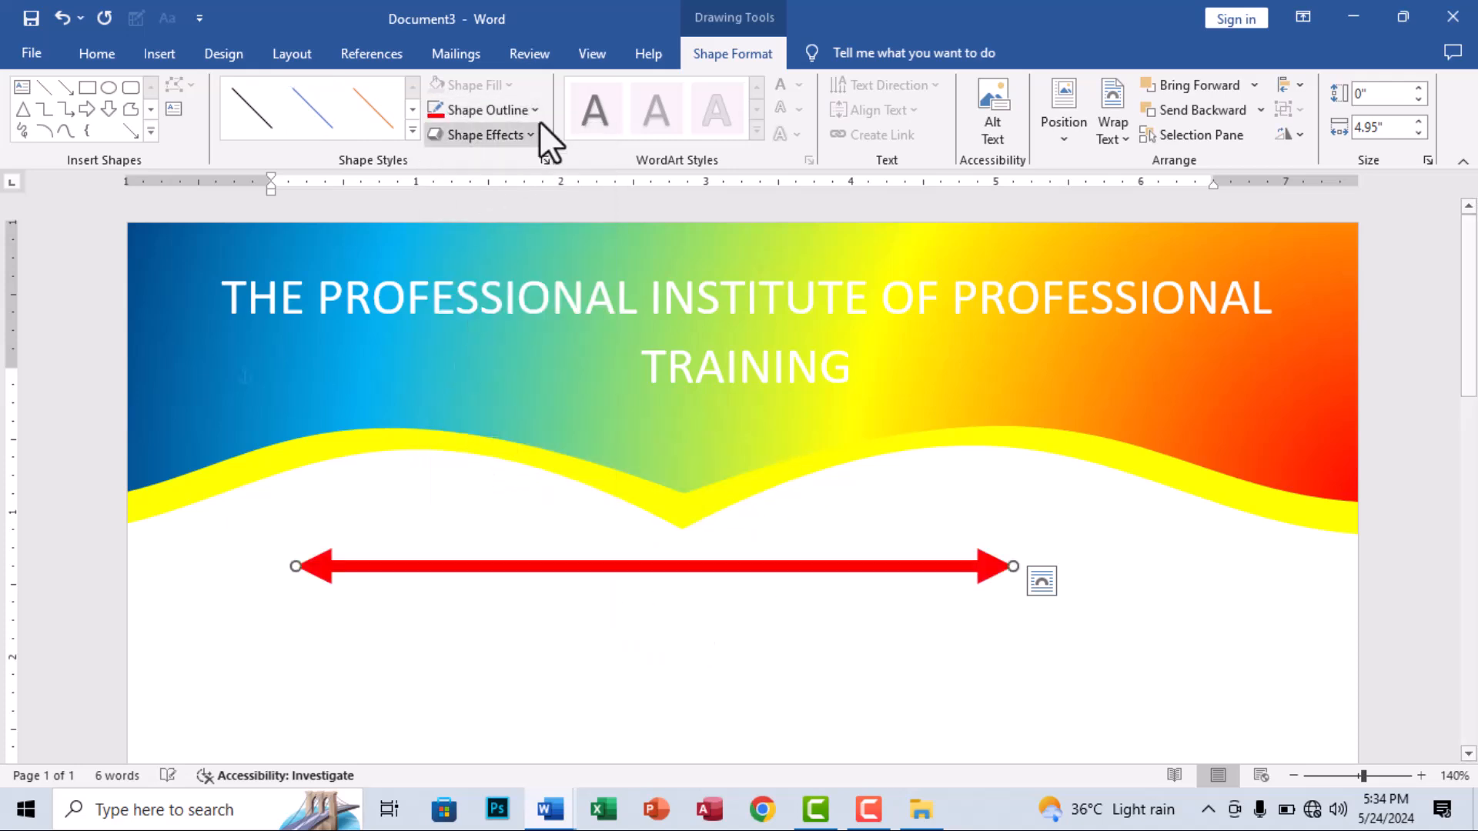
- Change the red line's arrow style to a round dot at the start and a solid arrowhead at the end
{"action": "left_click", "coordinate": [527, 116]}
{"action": "mouse_move", "coordinate": [501, 496]}
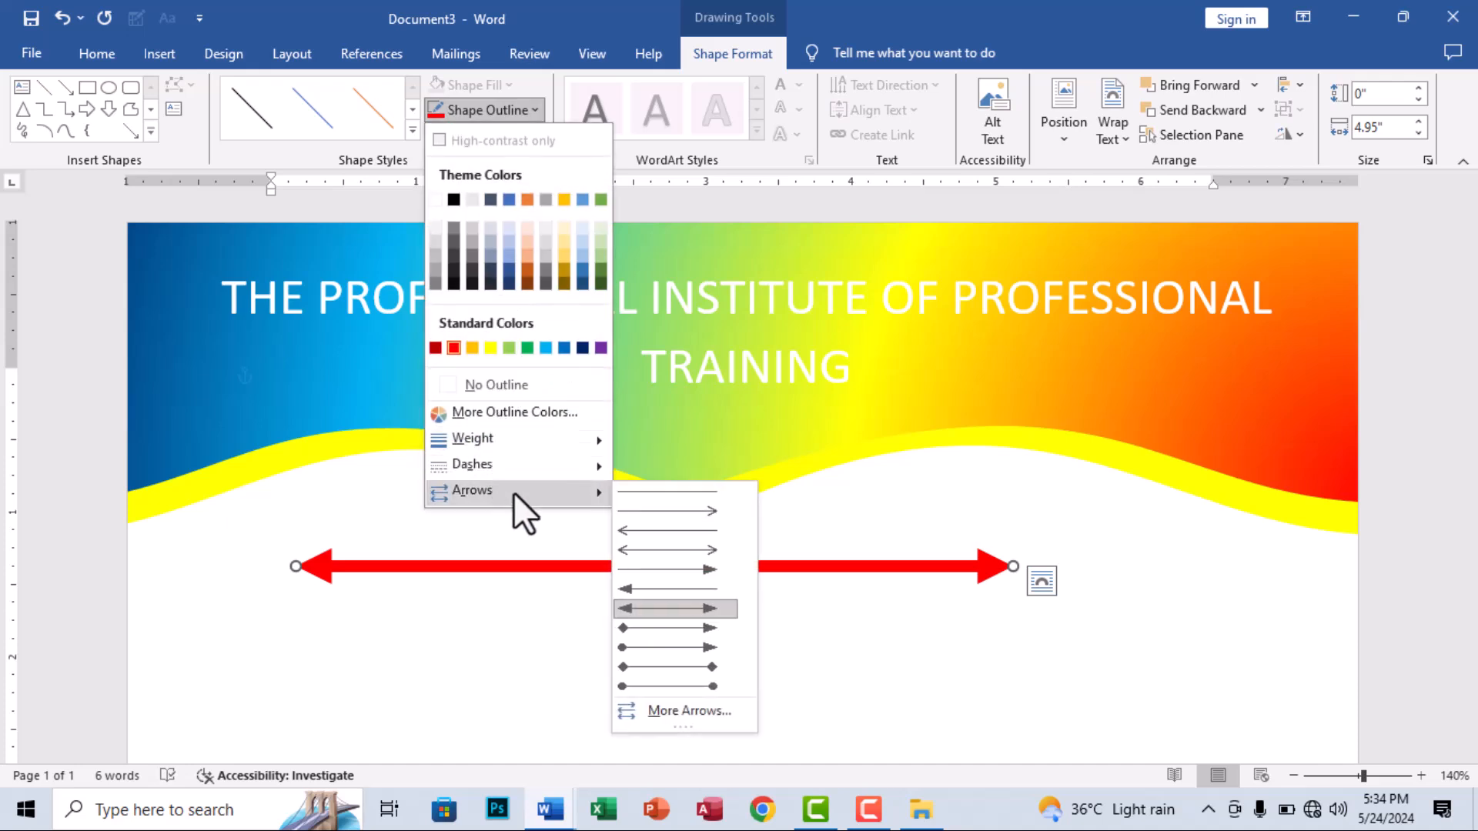
{"action": "left_click", "coordinate": [645, 649]}
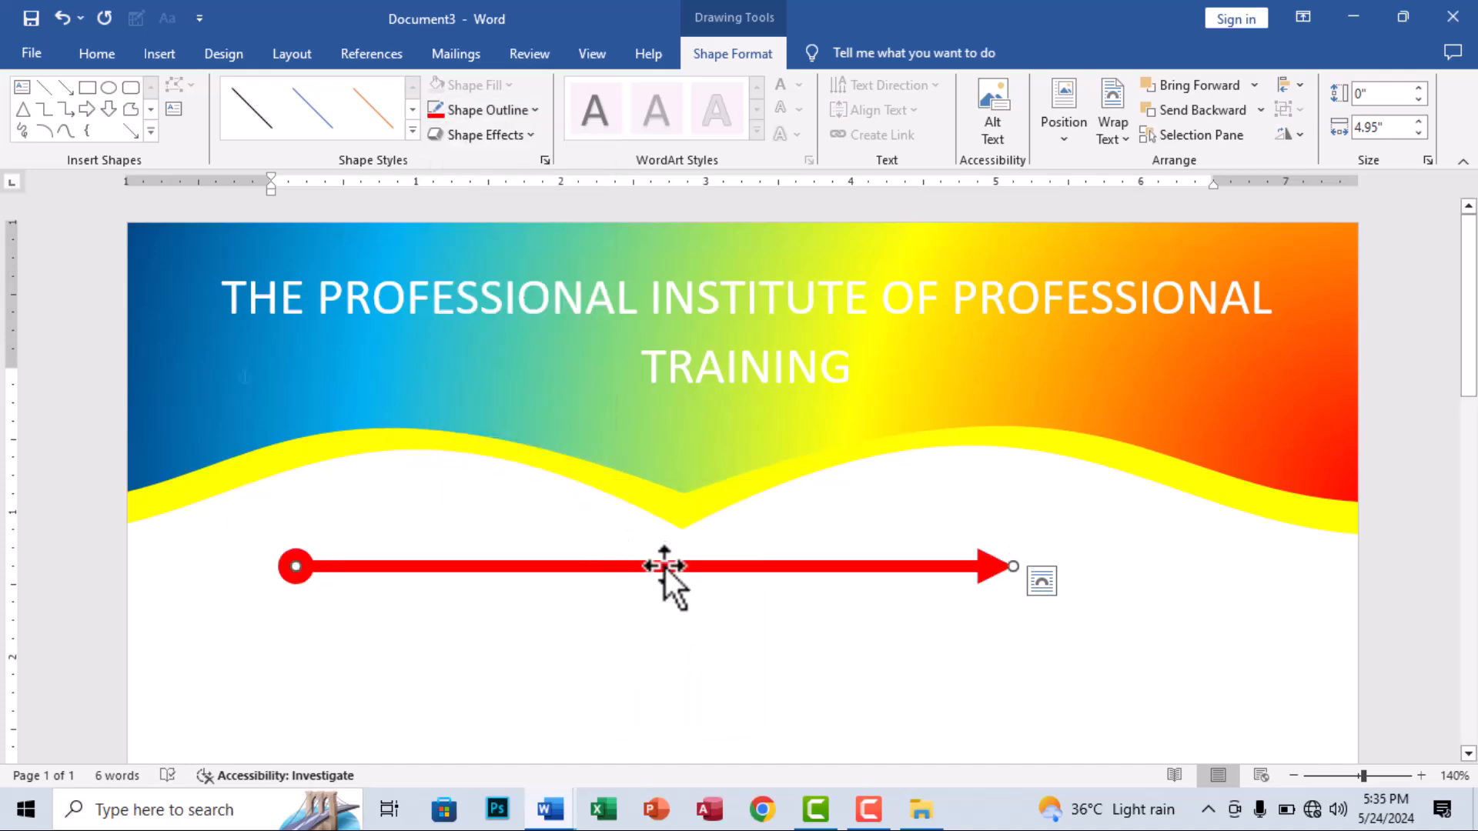